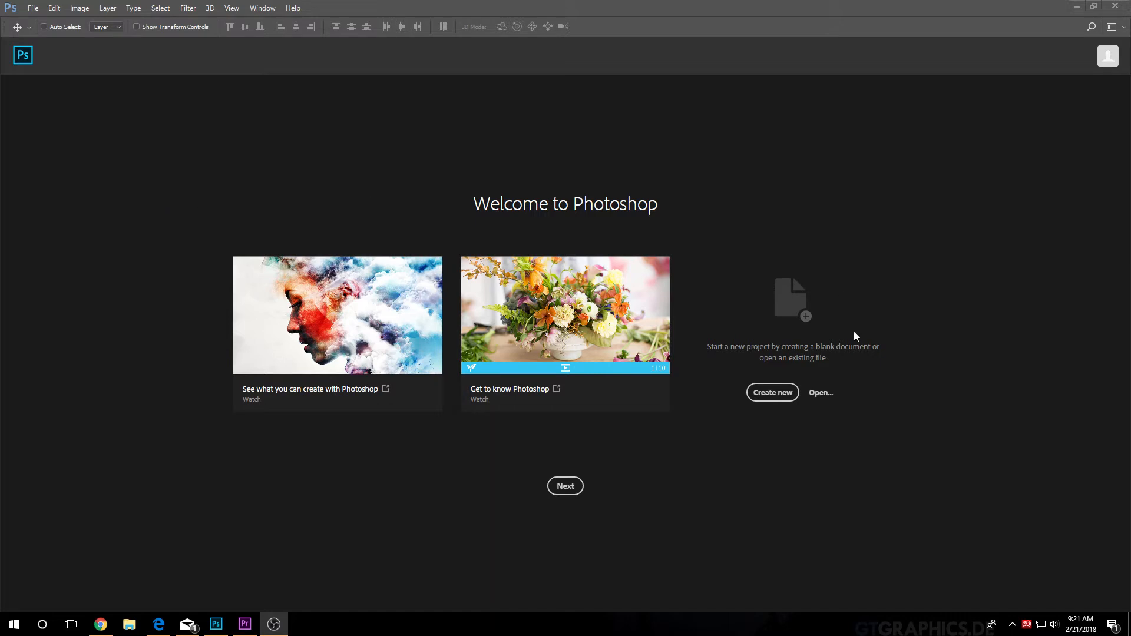
# Create a 1280 x 720 px document from the HDV/HDTV 720p film preset and close the Timeline
pyautogui.click(774, 395)
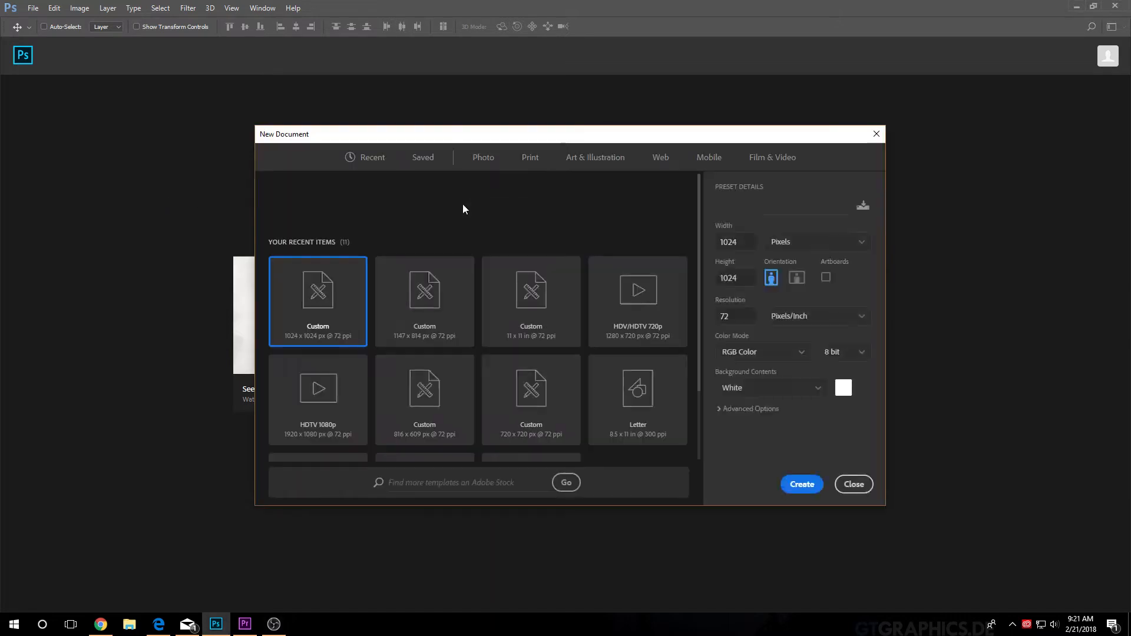
pyautogui.click(787, 159)
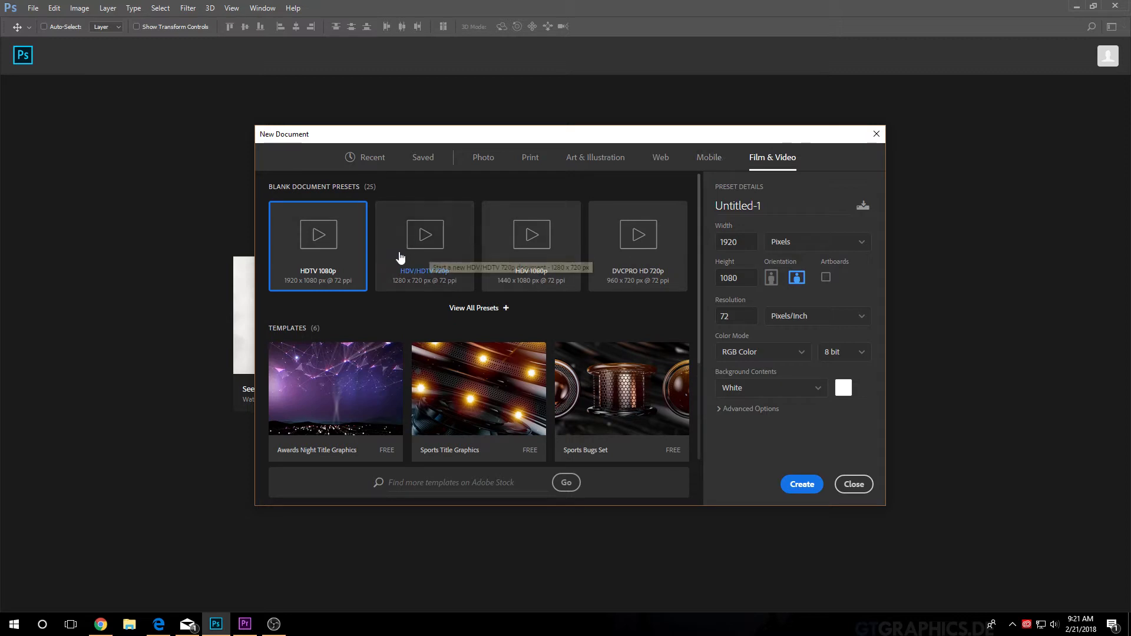
pyautogui.click(420, 256)
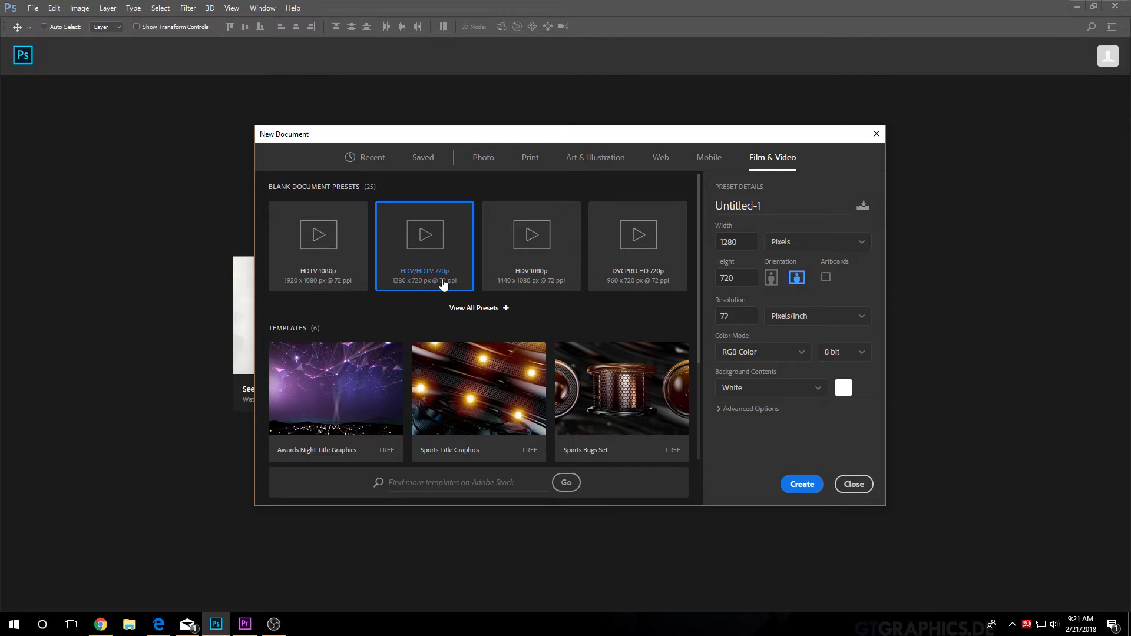
pyautogui.click(802, 484)
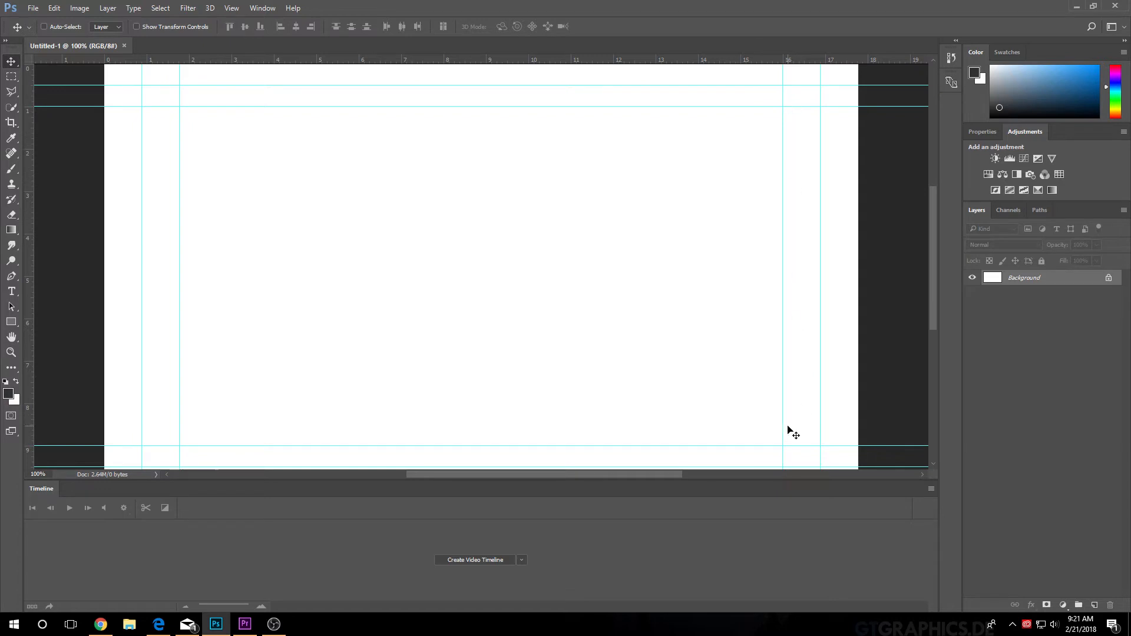
pyautogui.click(931, 488)
pyautogui.click(996, 479)
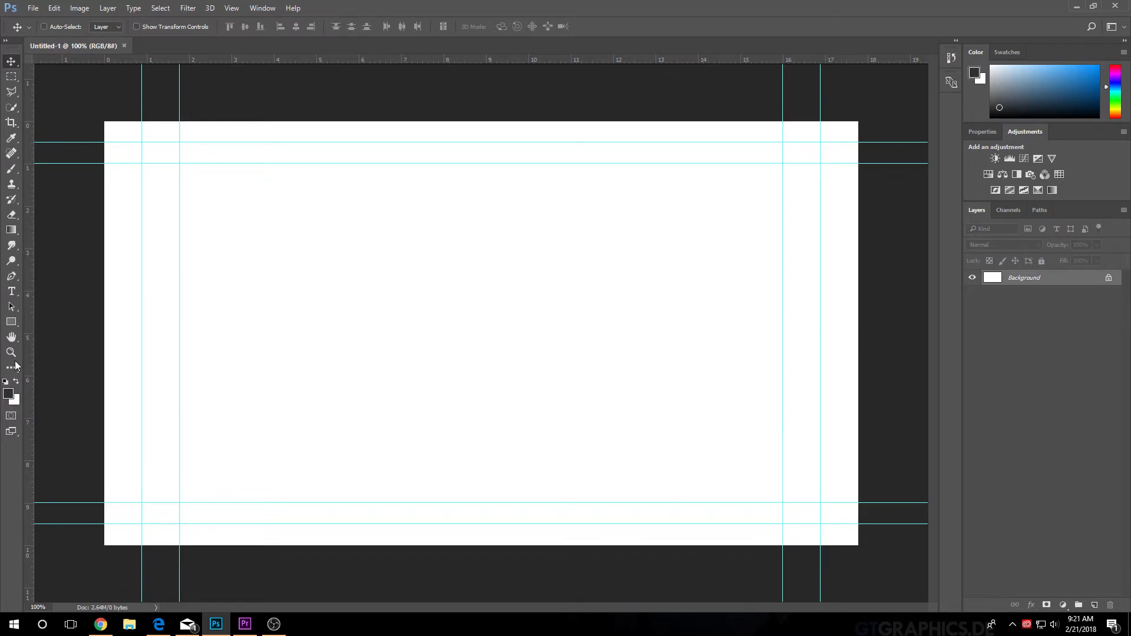
# Draw a dark grey rectangle about 1344 x 765 px covering the whole canvas and rename its layer Background
pyautogui.click(11, 321)
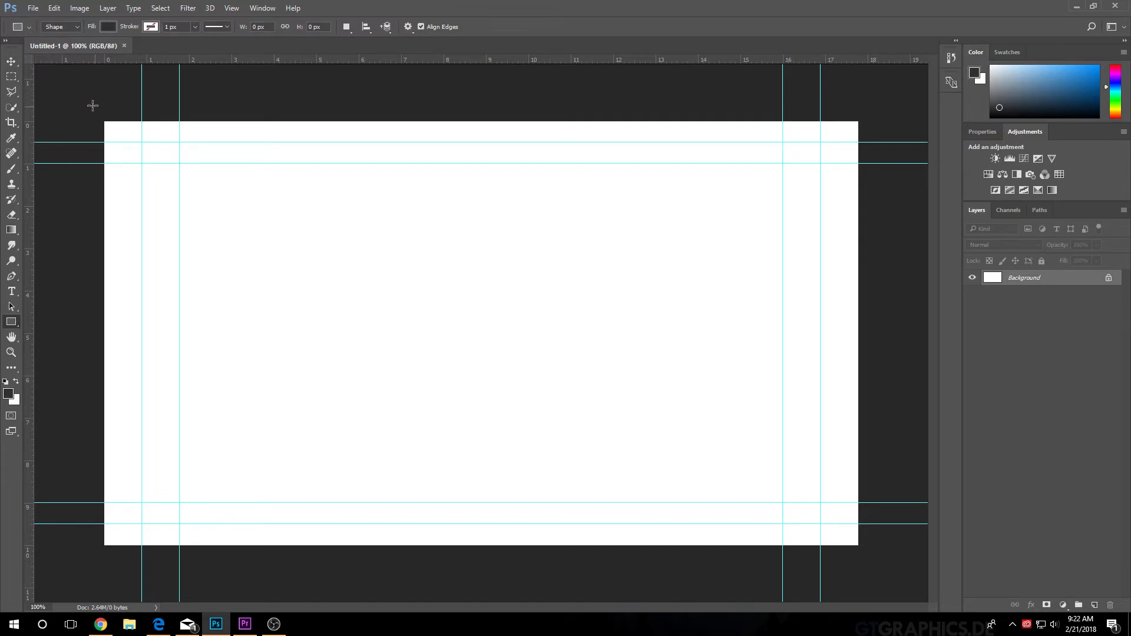
pyautogui.moveTo(83, 105); pyautogui.dragTo(875, 556)
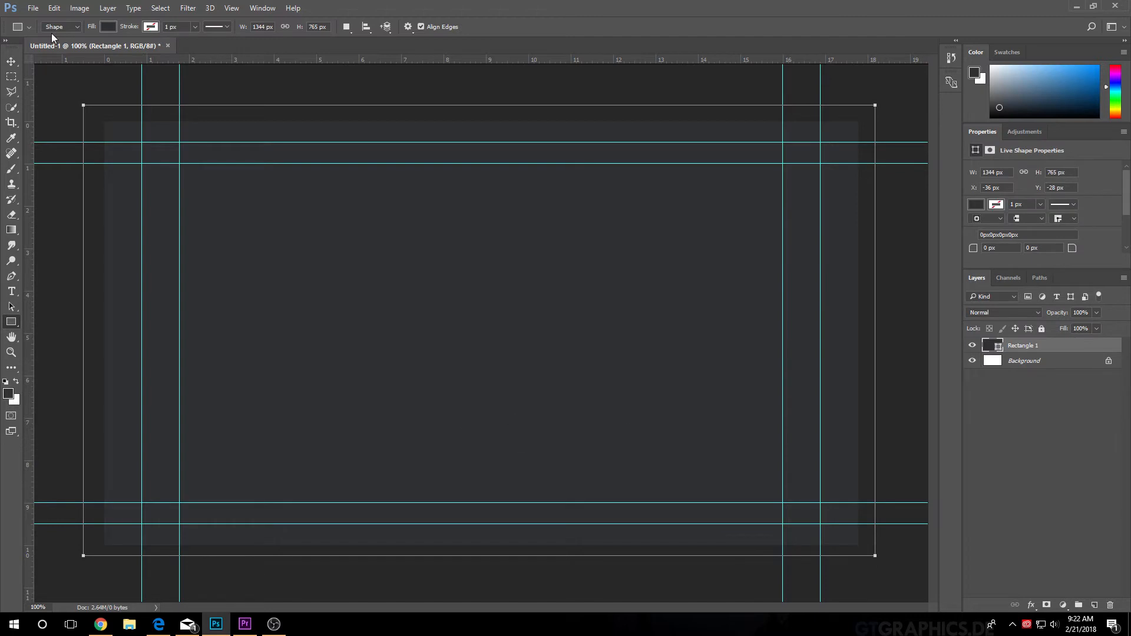
pyautogui.press('v')
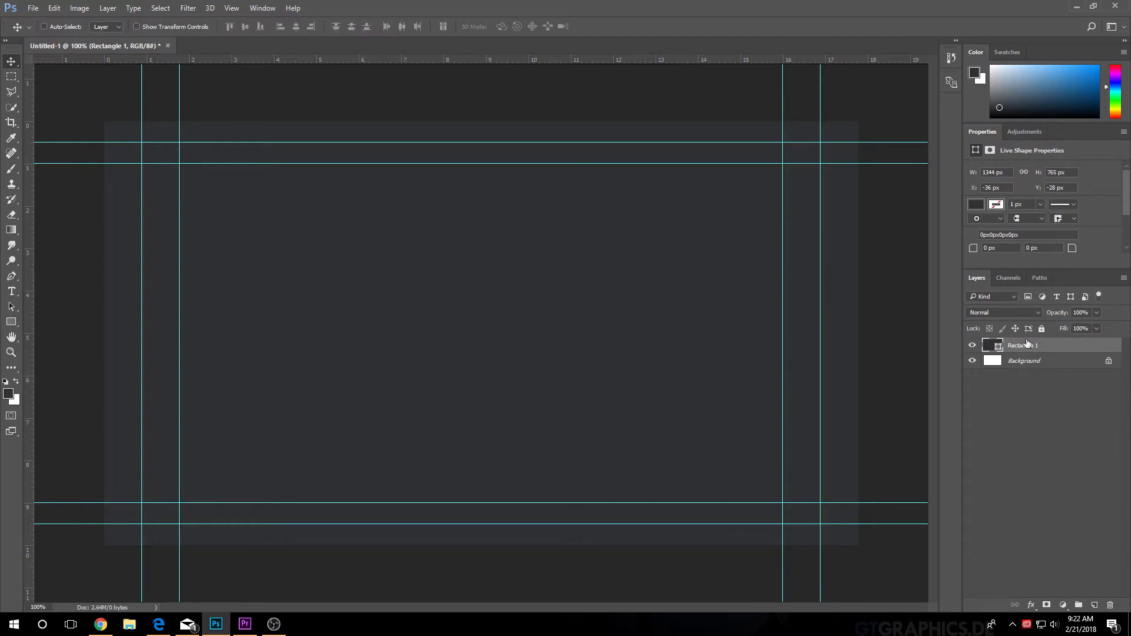
pyautogui.doubleClick(1027, 348)
pyautogui.write('Background')
pyautogui.press('Return')
pyautogui.click(12, 295)
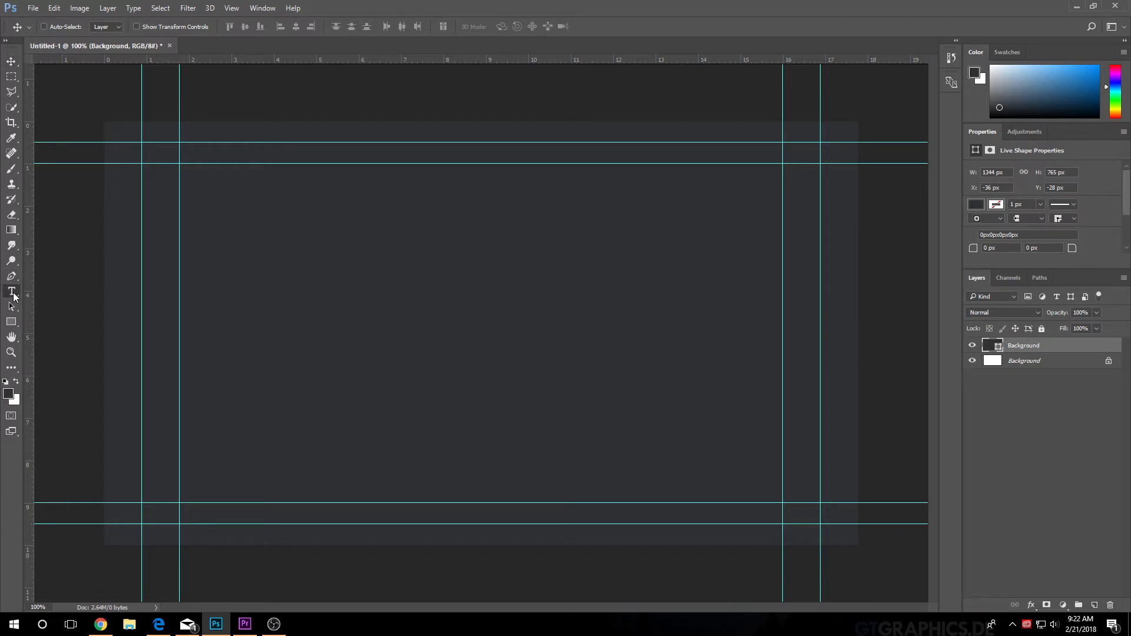
pyautogui.click(319, 249)
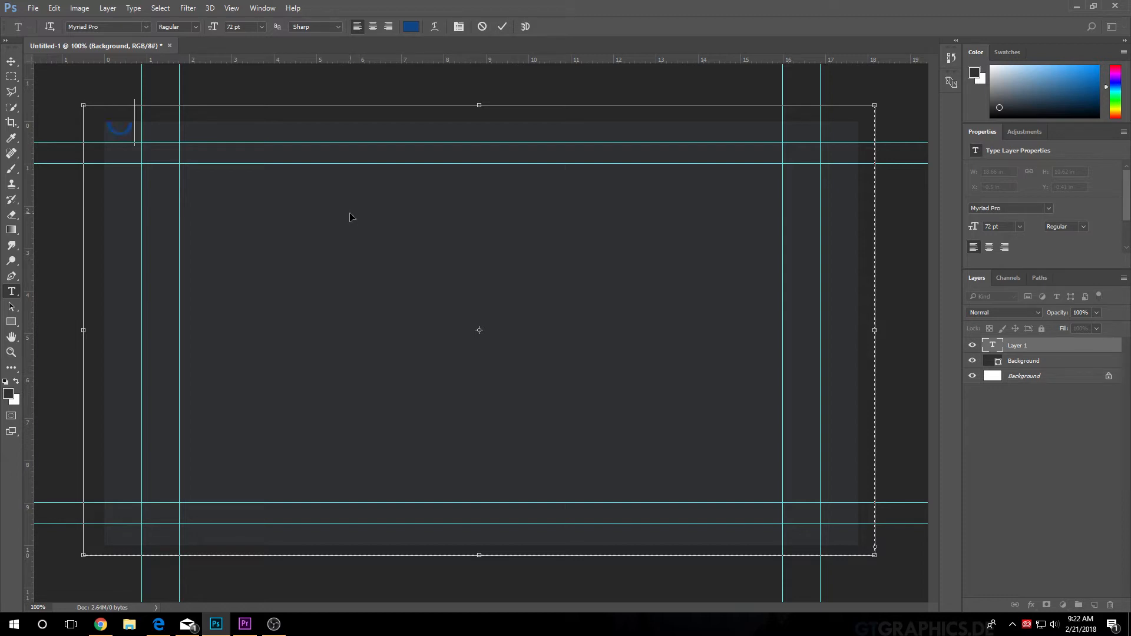
pyautogui.write('Piejko')
pyautogui.click(11, 62)
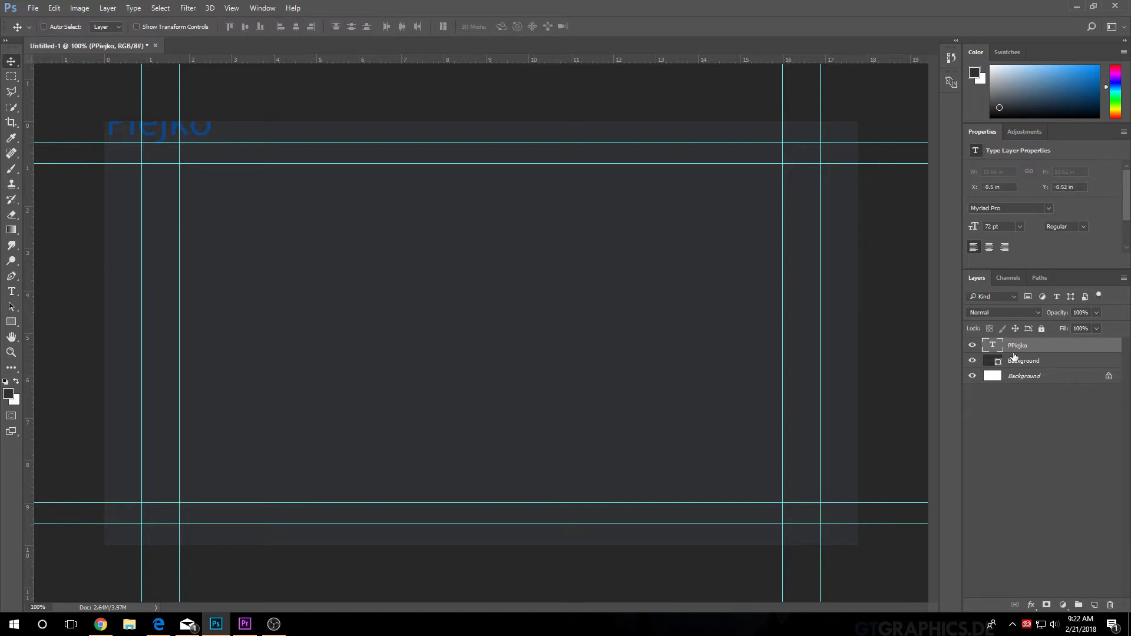
pyautogui.click(1110, 605)
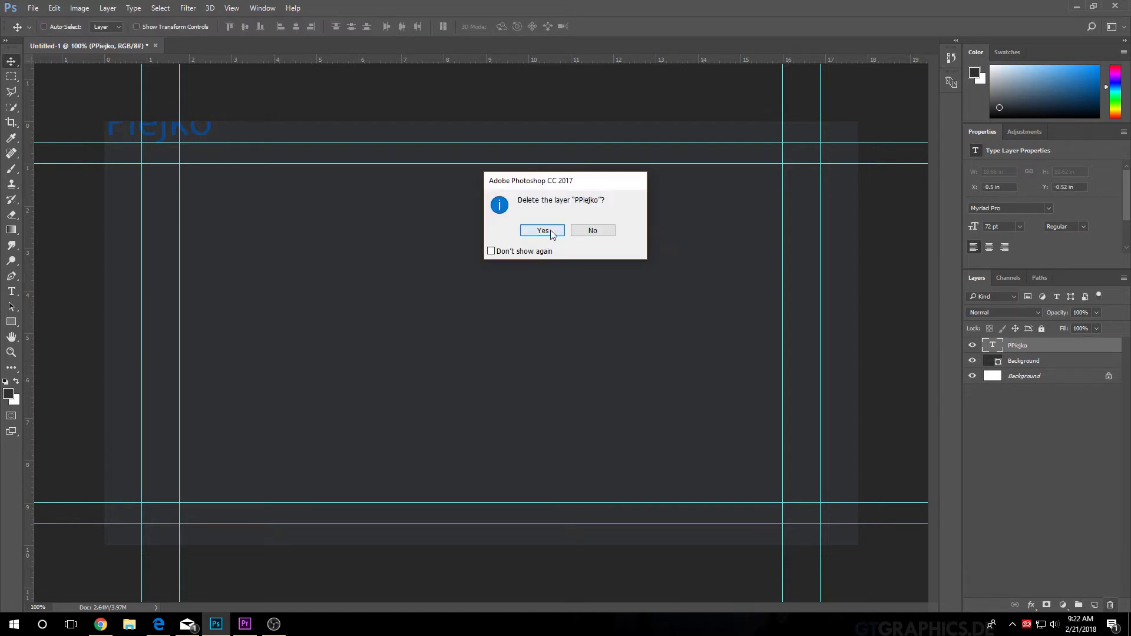
pyautogui.click(543, 231)
# Add the text "Piejko Studios" as a new layer and place it slightly above the canvas centre, about X 5.88 in, Y 3.23 in
pyautogui.click(11, 291)
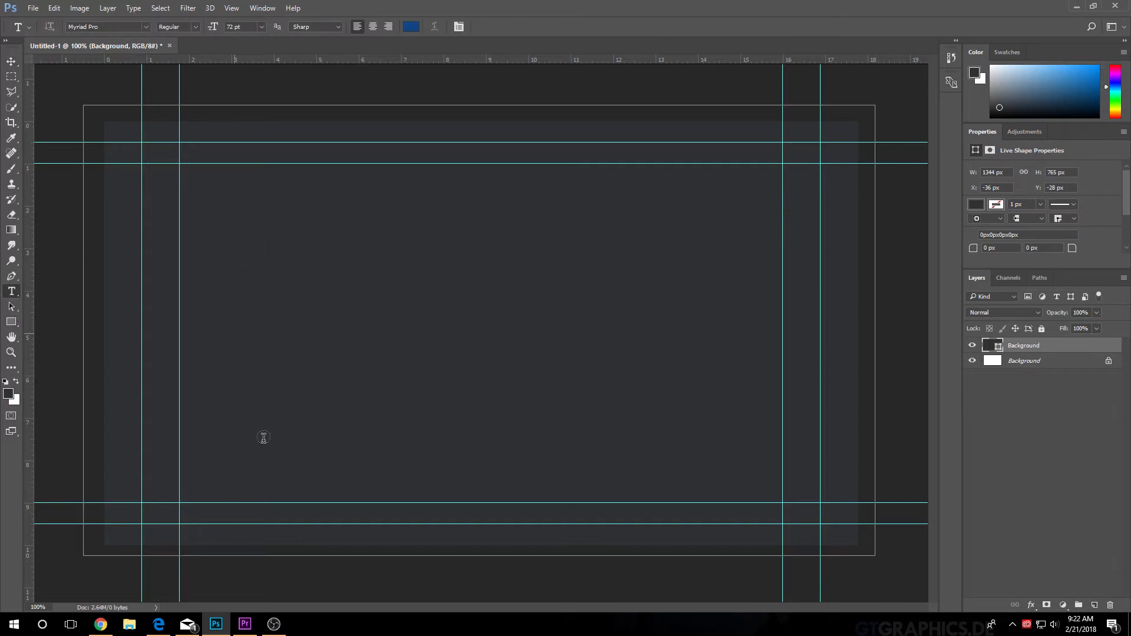
pyautogui.click(267, 583)
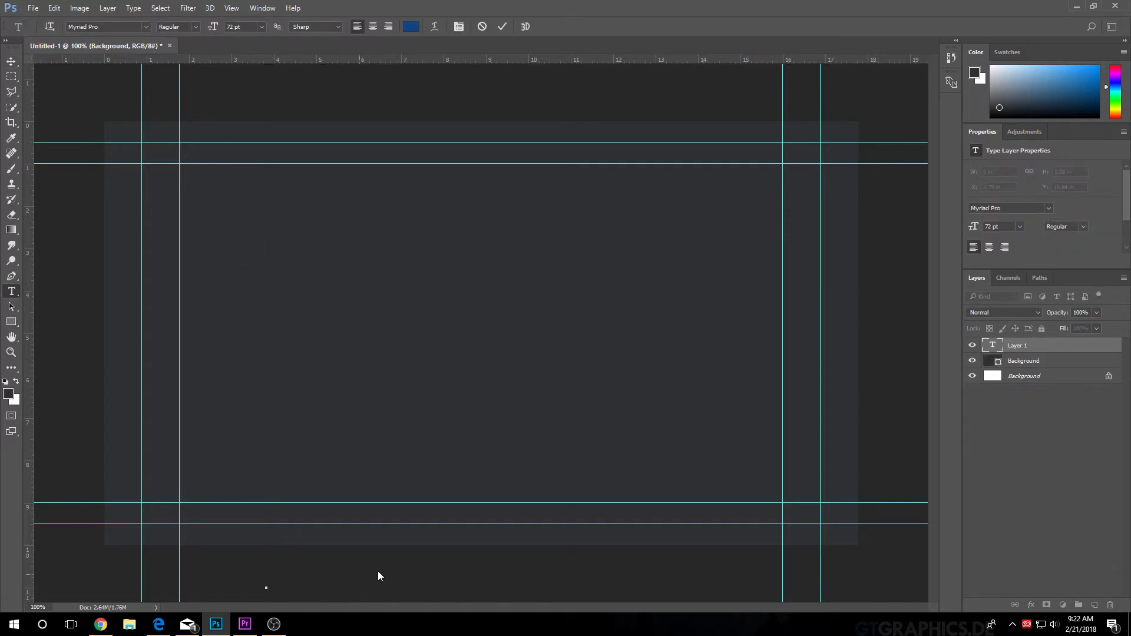
pyautogui.write('Piejko Studios')
pyautogui.click(12, 61)
pyautogui.moveTo(391, 519); pyautogui.dragTo(465, 204)
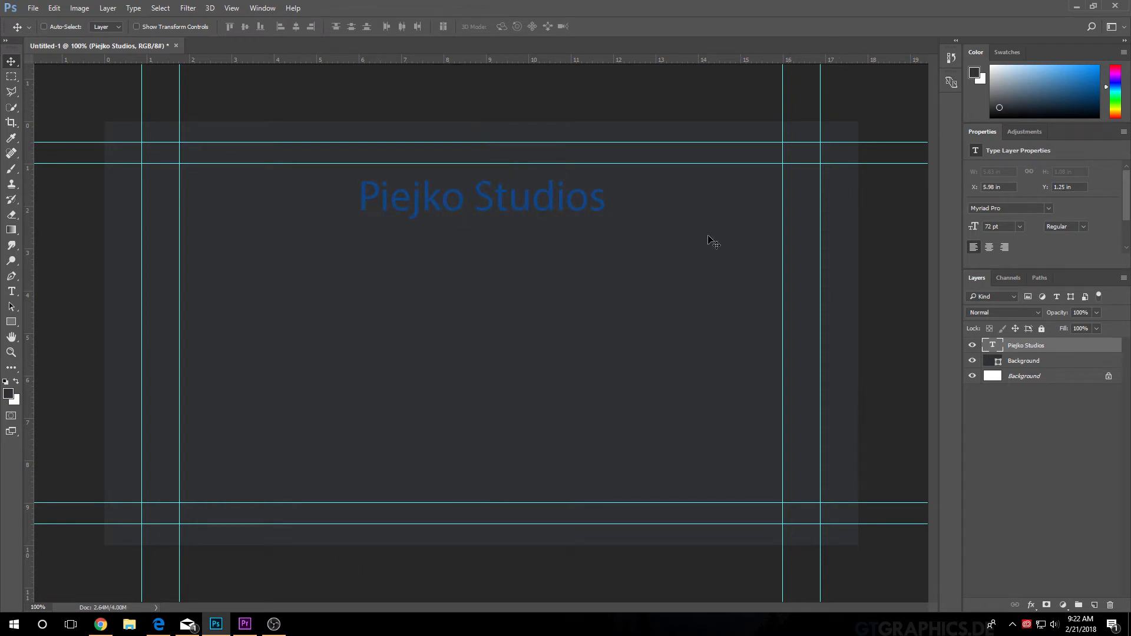
pyautogui.moveTo(543, 209); pyautogui.dragTo(539, 294)
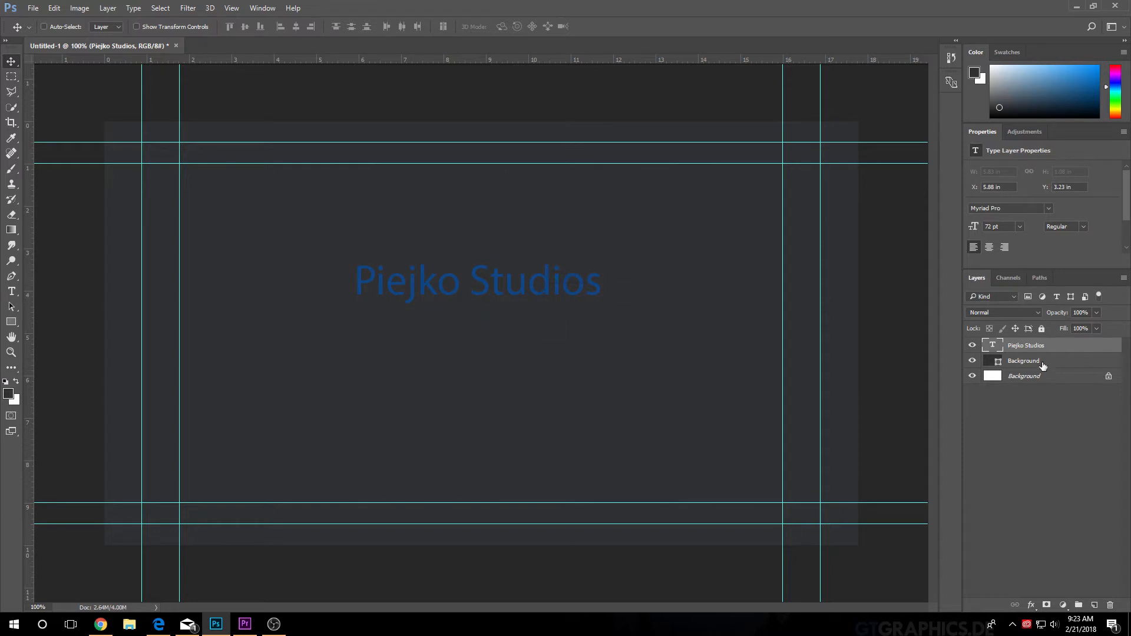
# Set the font of the Piejko Studios text to Unispace
pyautogui.doubleClick(996, 347)
pyautogui.click(145, 27)
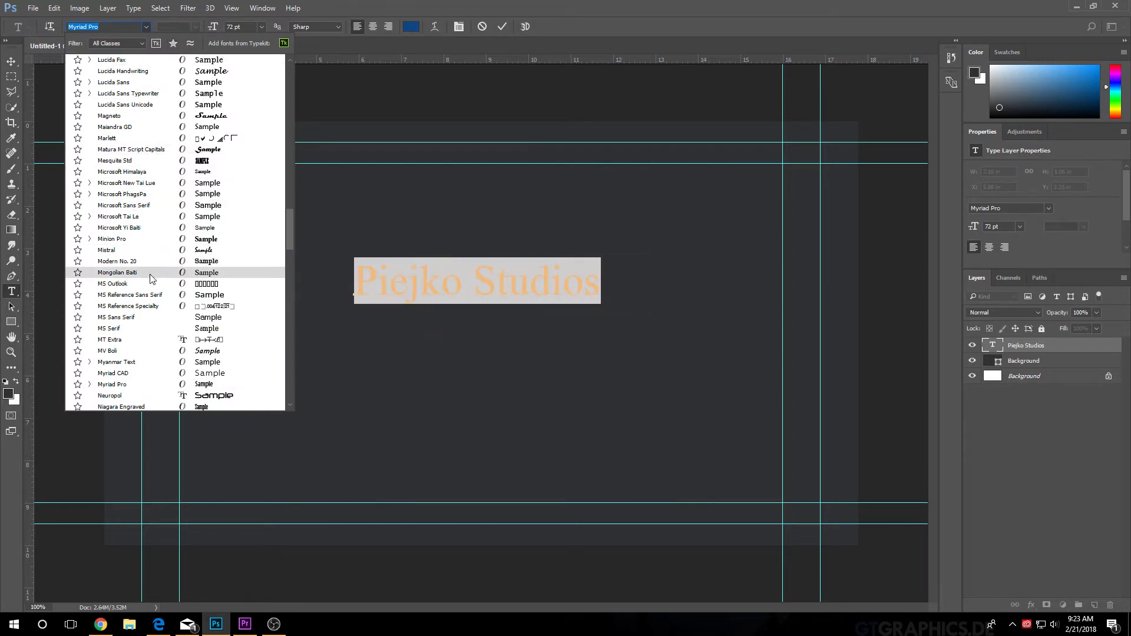
pyautogui.scroll(-1, 141, 319)
pyautogui.scroll(-2, 141, 322)
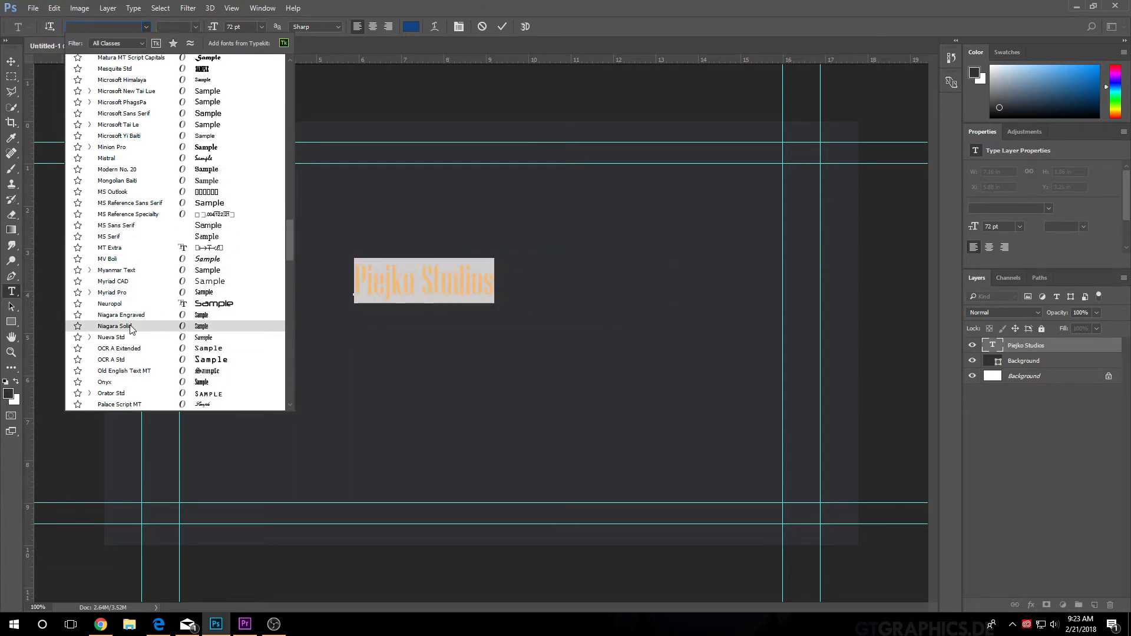
pyautogui.scroll(-2, 133, 359)
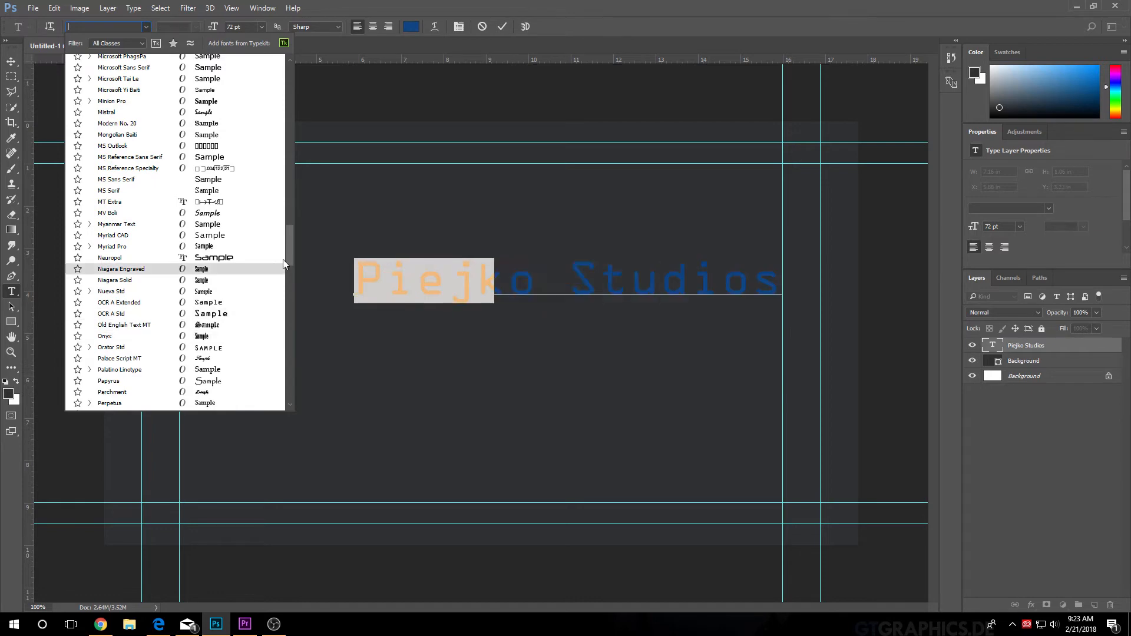
pyautogui.moveTo(290, 249); pyautogui.dragTo(284, 316)
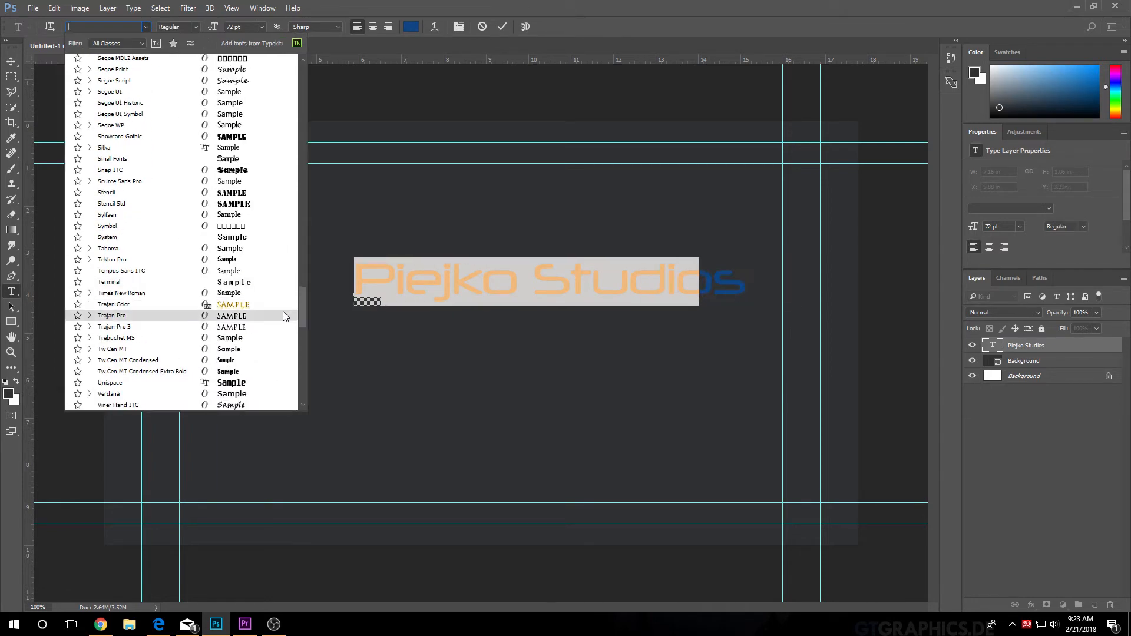
pyautogui.scroll(-3, 283, 312)
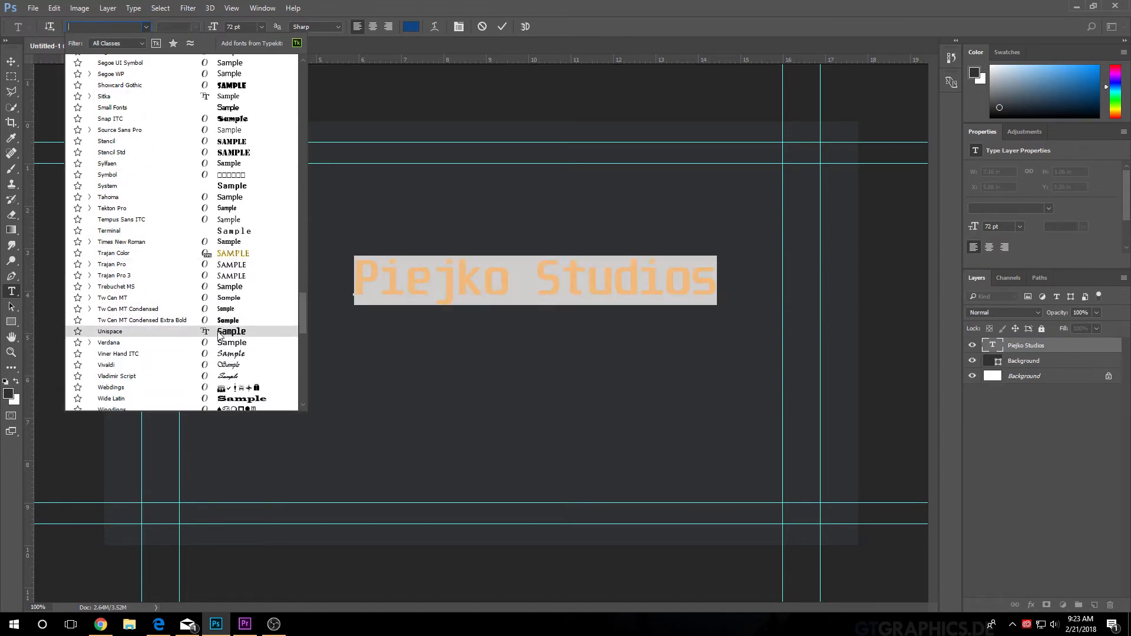
pyautogui.scroll(-2, 208, 378)
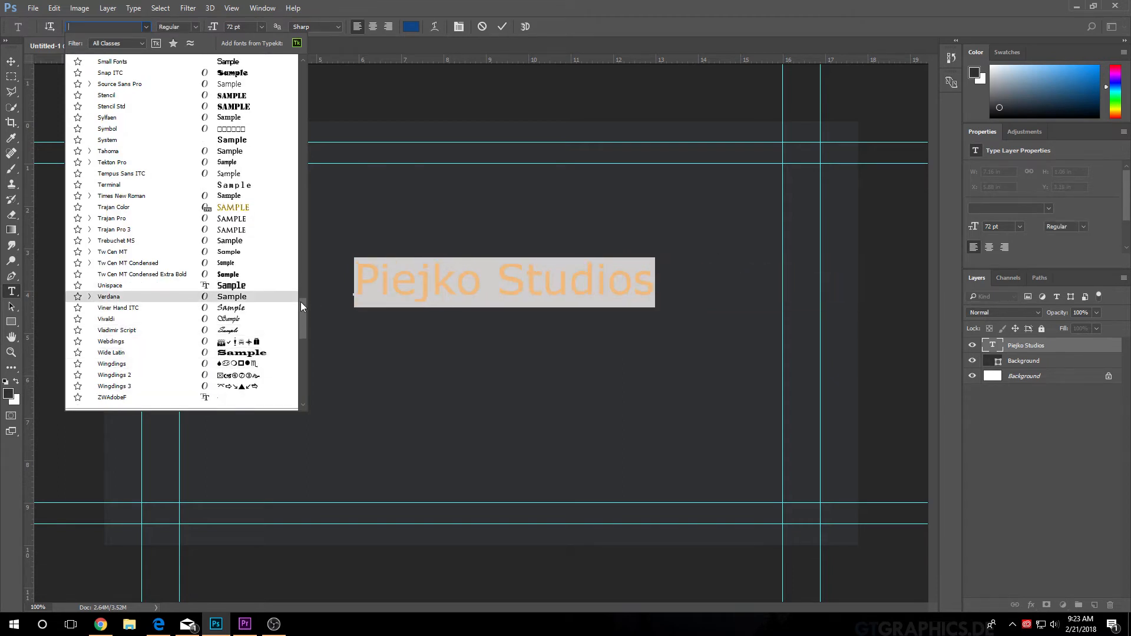
pyautogui.click(272, 285)
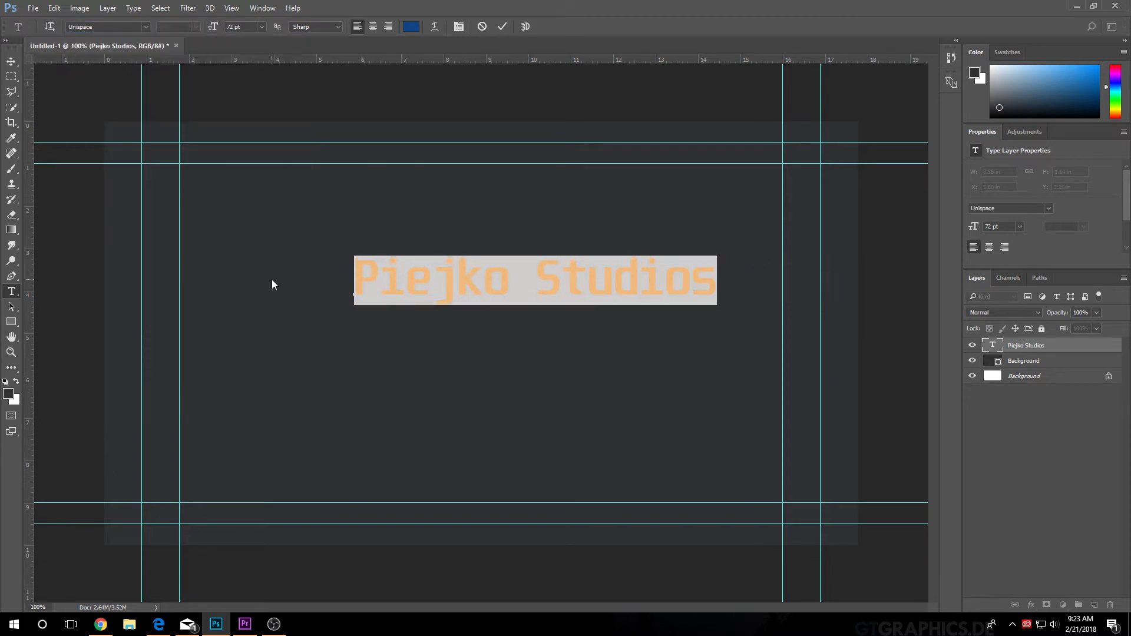
# Change the font of the Piejko Studios text to Counter-Strike
pyautogui.click(145, 29)
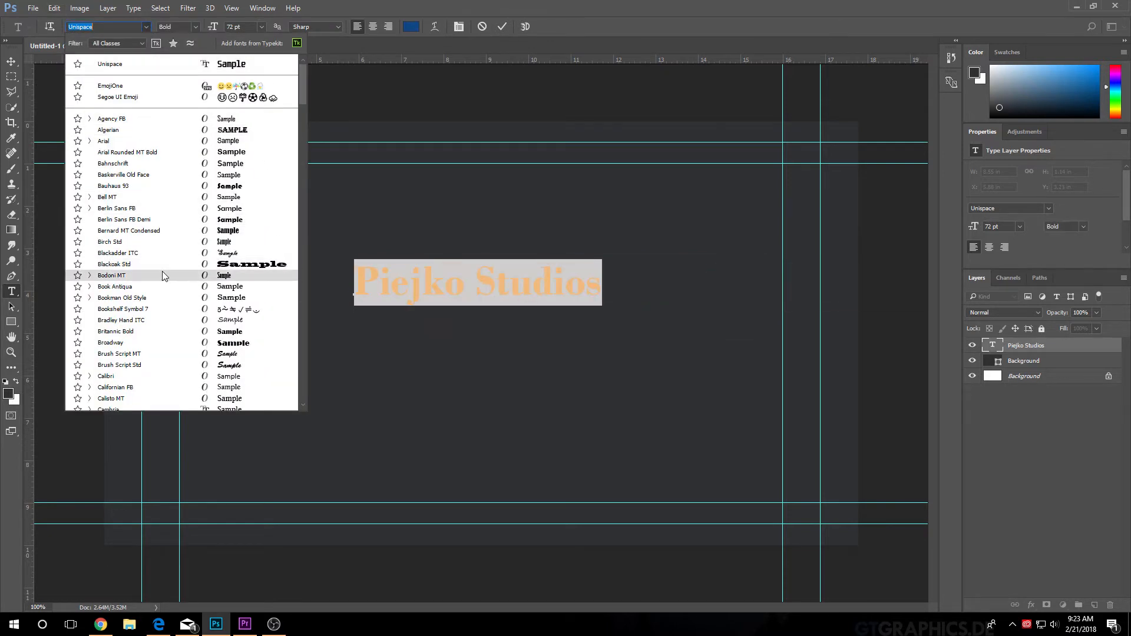
pyautogui.scroll(-1, 158, 314)
pyautogui.scroll(-7, 154, 318)
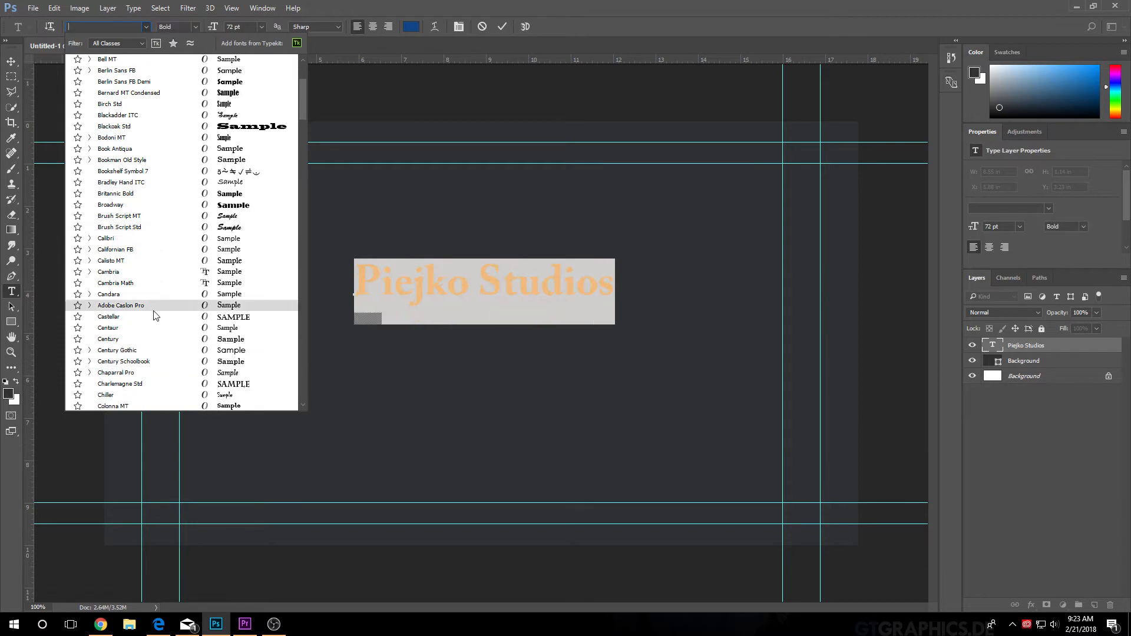
pyautogui.scroll(-1, 146, 321)
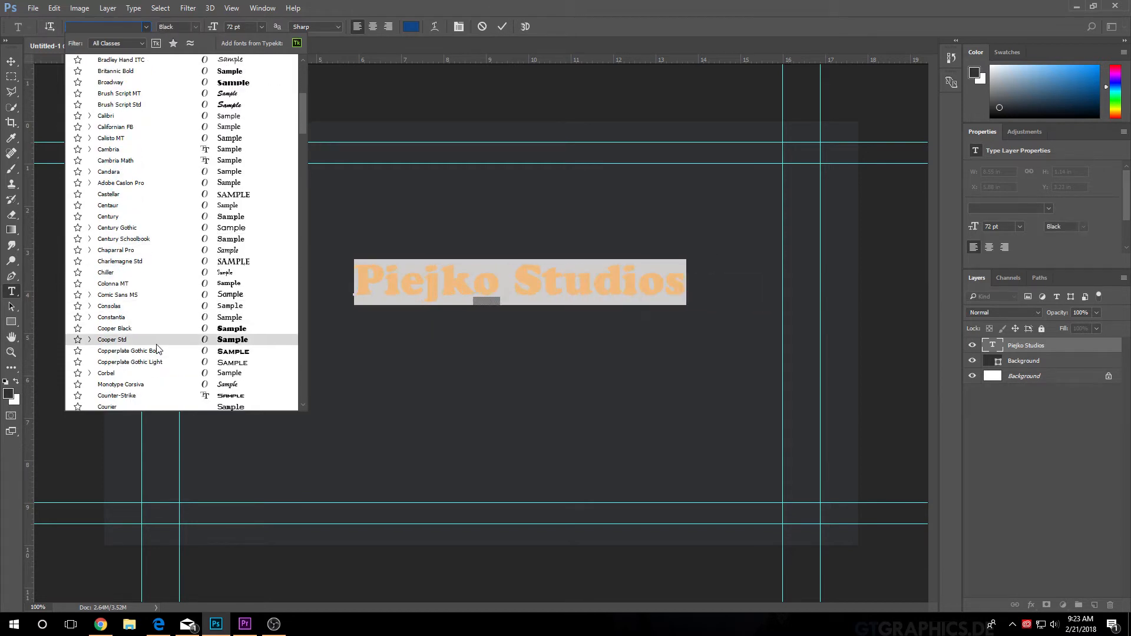
pyautogui.scroll(-1, 153, 378)
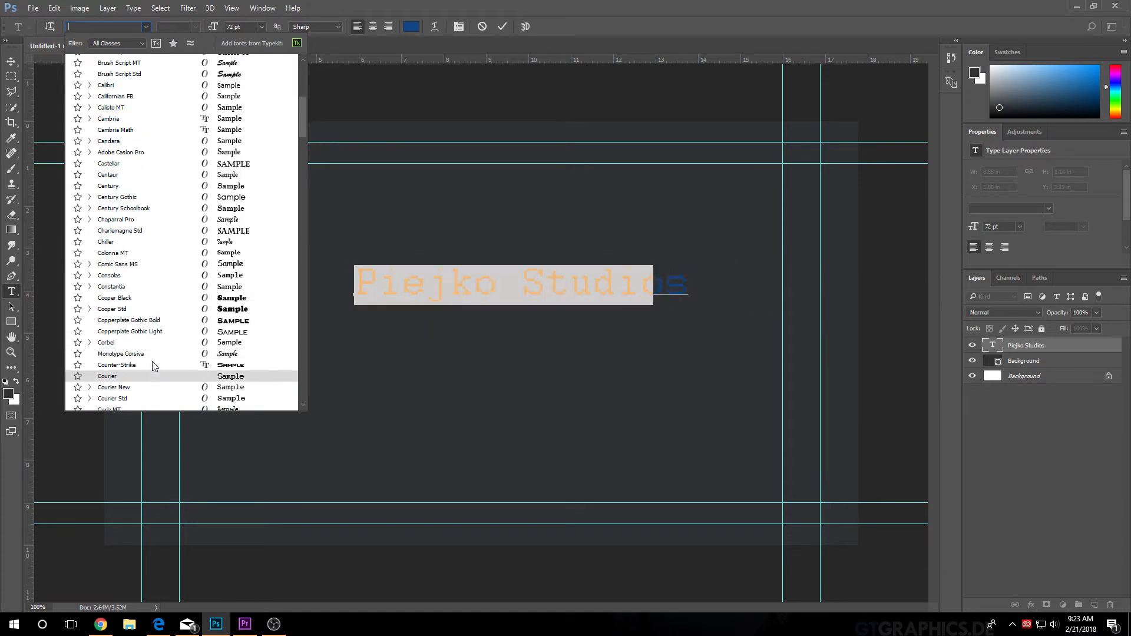
pyautogui.click(151, 364)
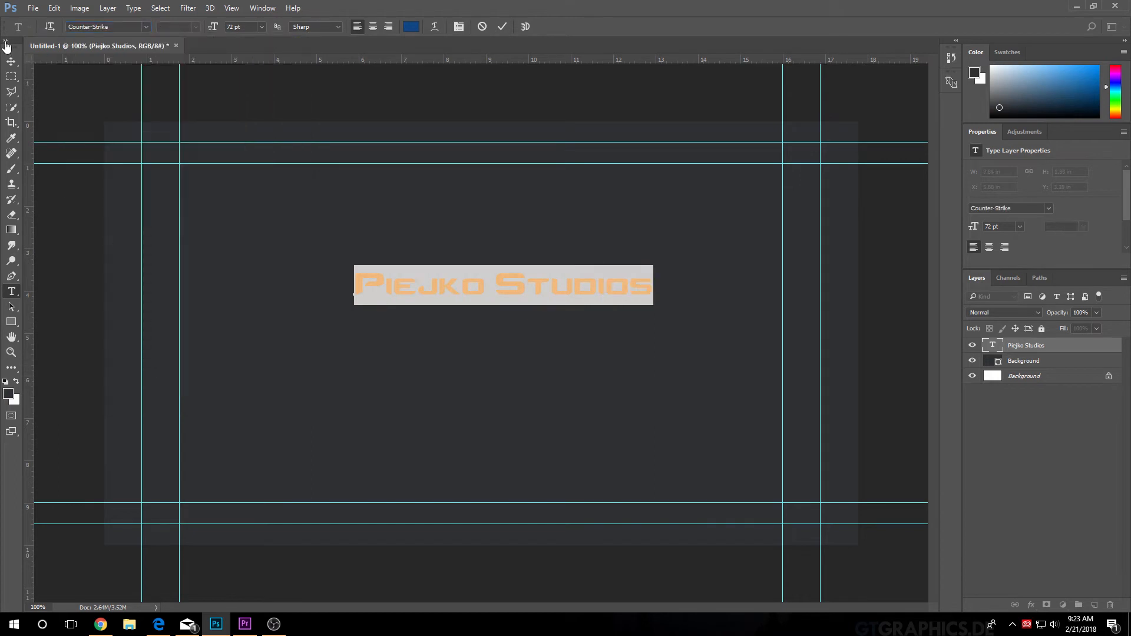
pyautogui.click(11, 61)
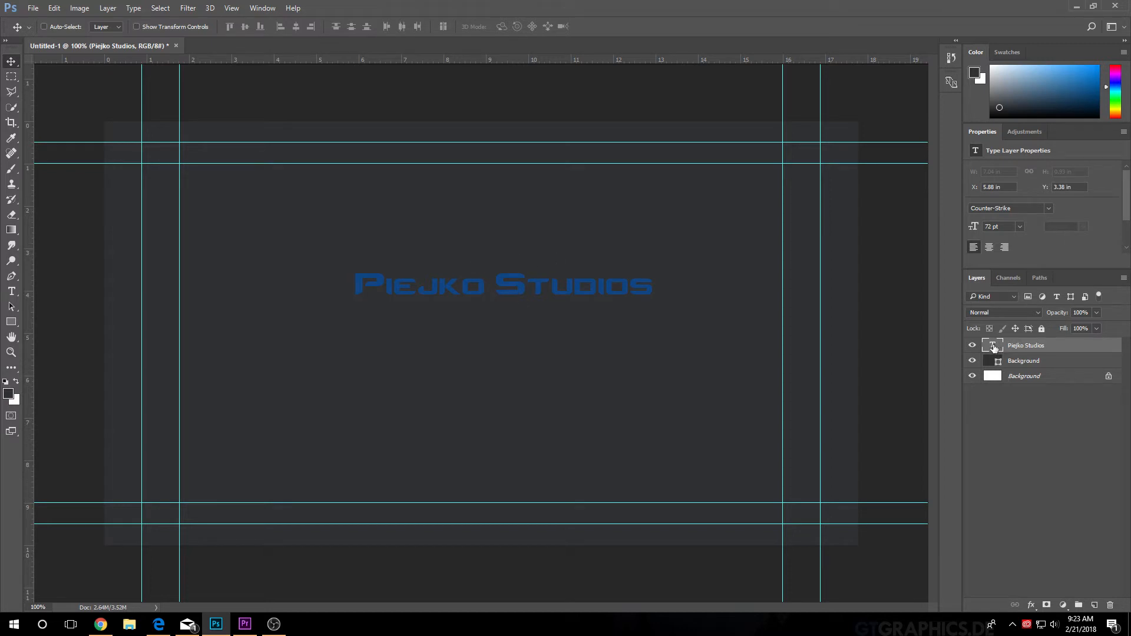
# Recolour the Piejko Studios text dark purple and move it to the canvas centre, about X 5.36 in, Y 4.3 in
pyautogui.doubleClick(995, 348)
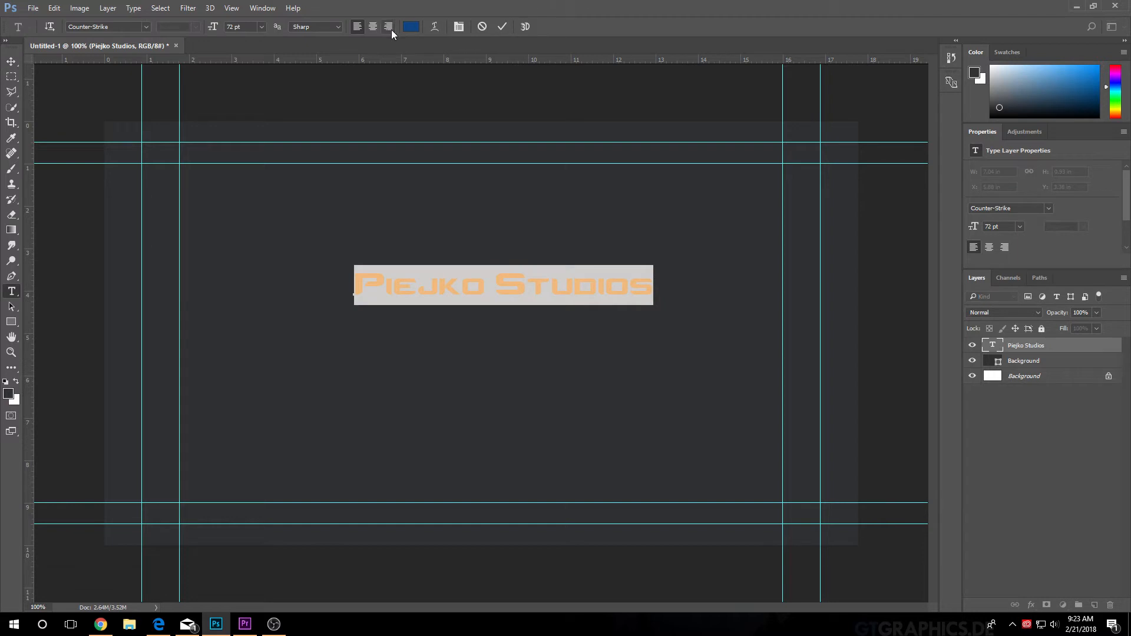
pyautogui.click(411, 27)
pyautogui.click(576, 185)
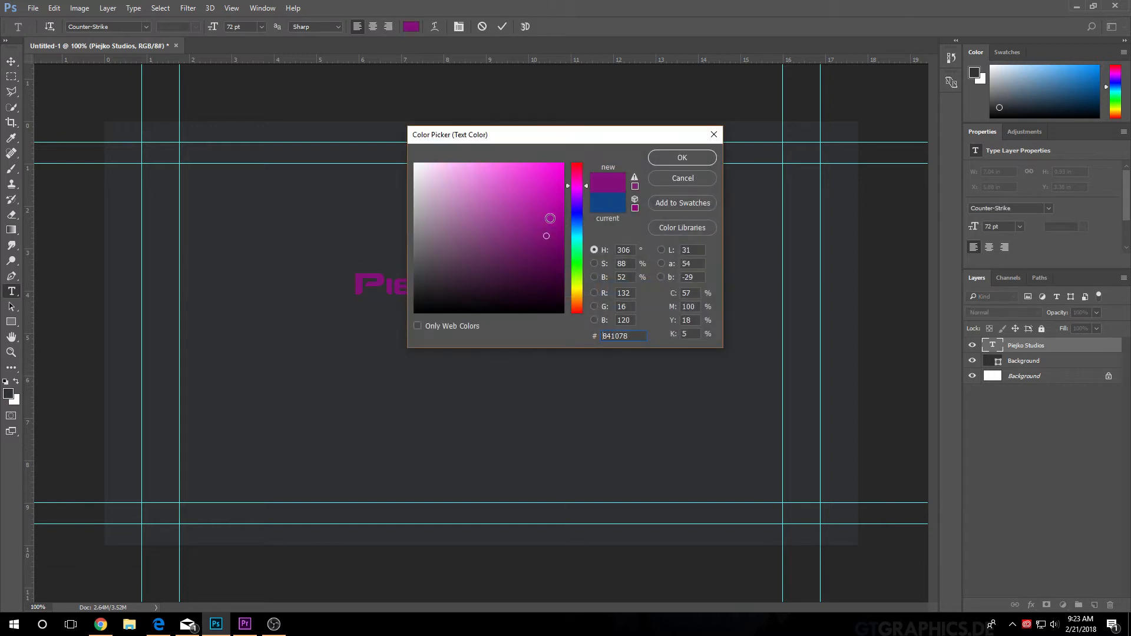
pyautogui.click(527, 246)
pyautogui.click(696, 154)
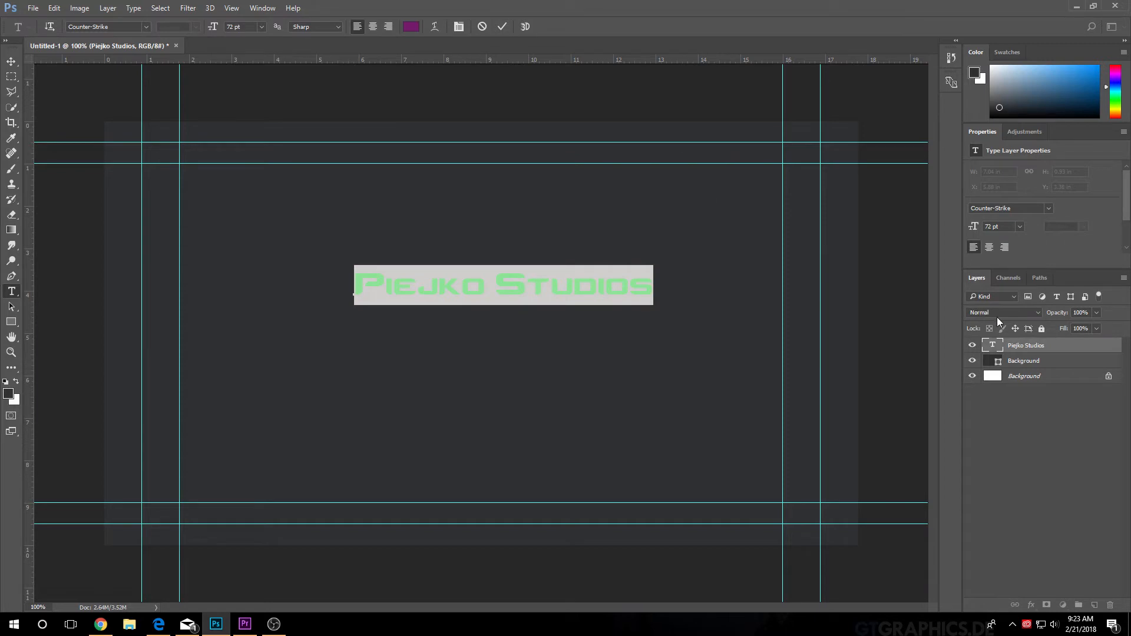
pyautogui.click(12, 77)
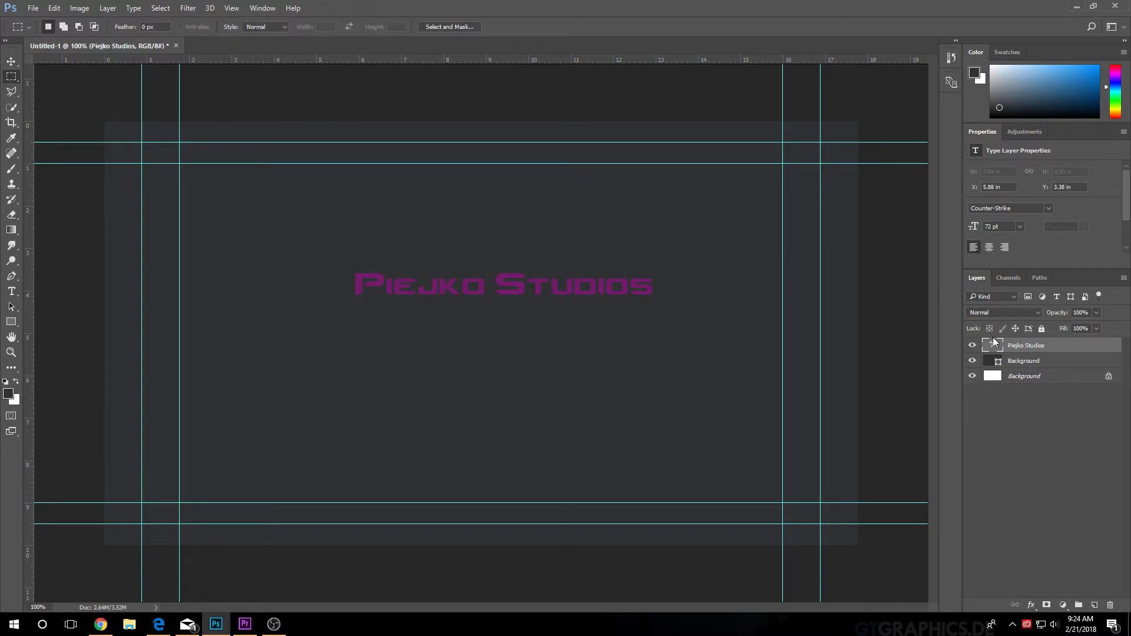
pyautogui.press('v')
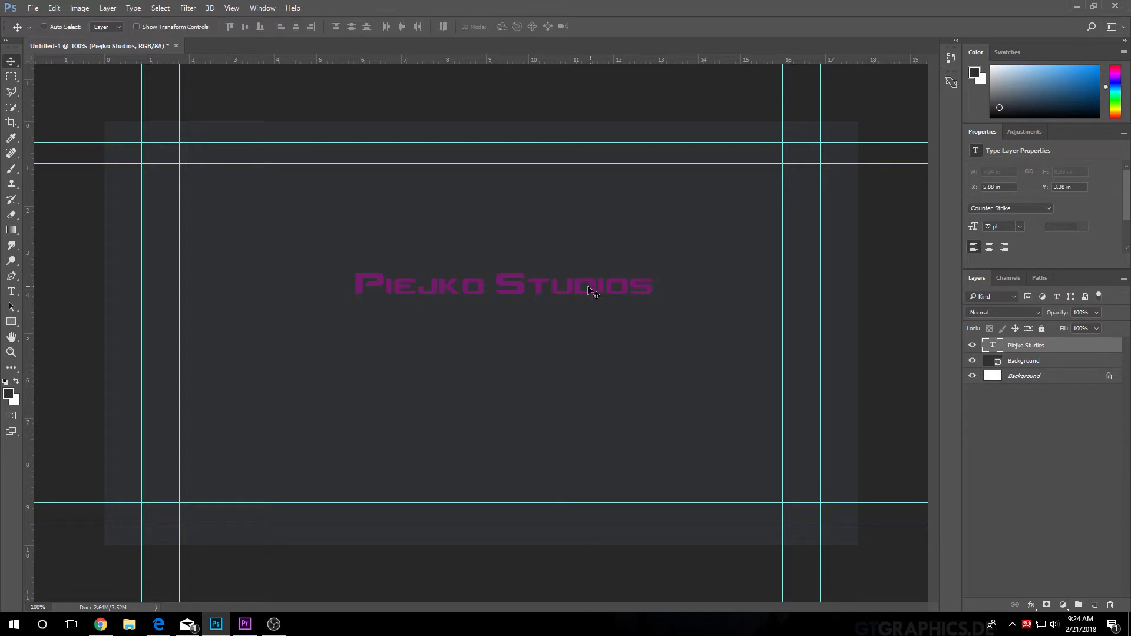
pyautogui.moveTo(586, 288); pyautogui.dragTo(564, 332)
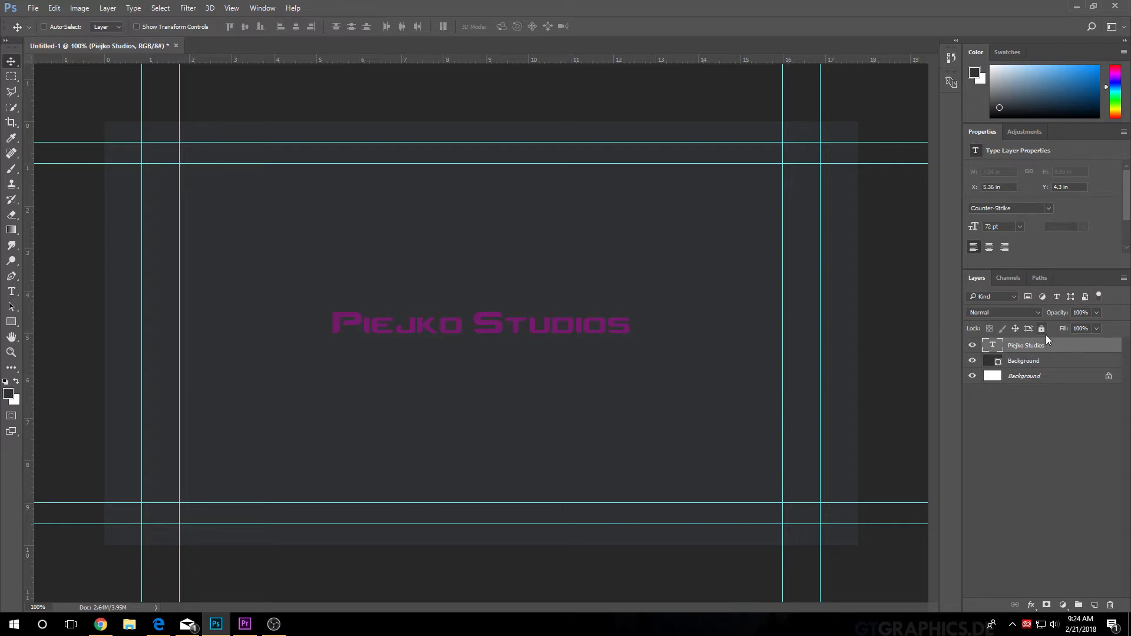
# Set the font size of the Piejko Studios text to 120 pt
pyautogui.doubleClick(993, 347)
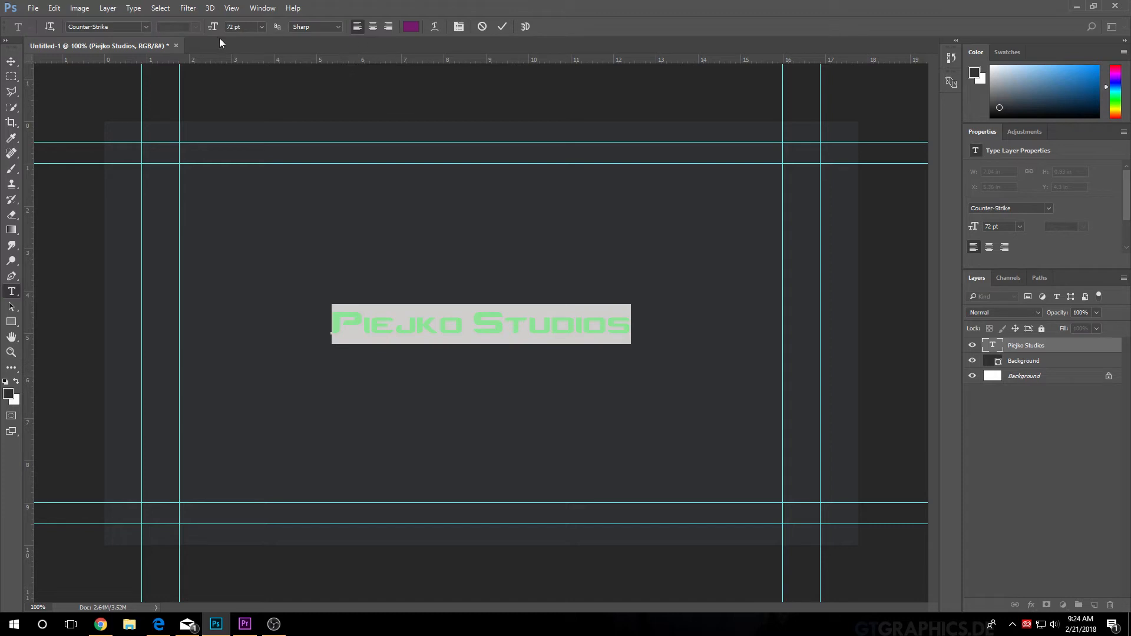
pyautogui.click(260, 27)
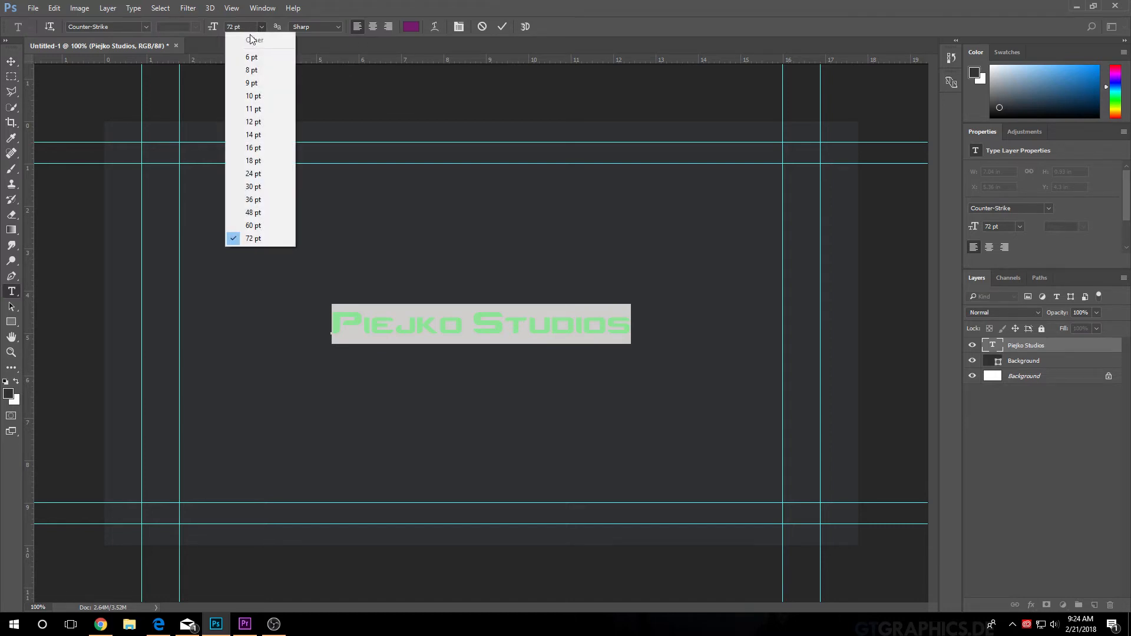
pyautogui.click(241, 25)
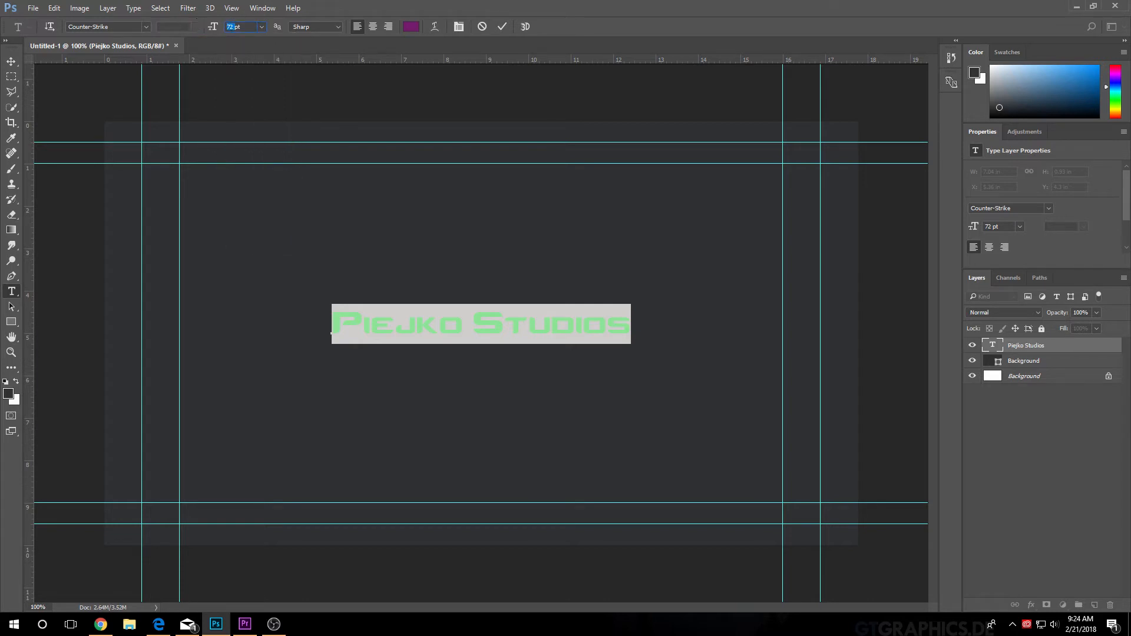
pyautogui.write('120')
pyautogui.press('Return')
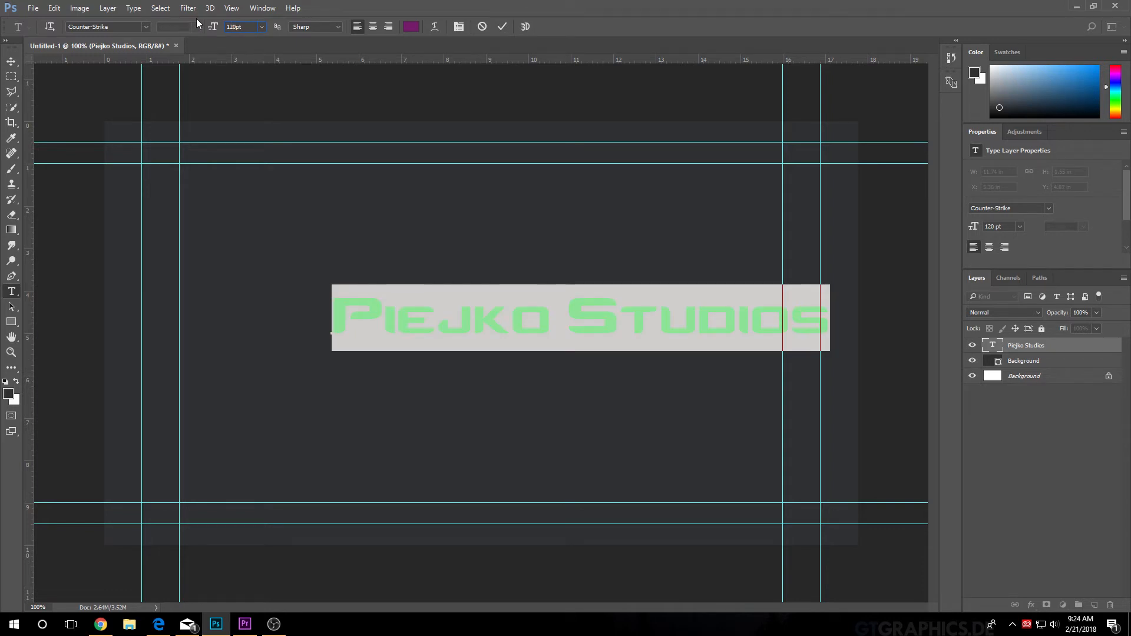
pyautogui.press('Return')
# Centre-align the Piejko Studios text and move it to the canvas centre, about X 3.01 in, Y 3.84 in
pyautogui.click(369, 29)
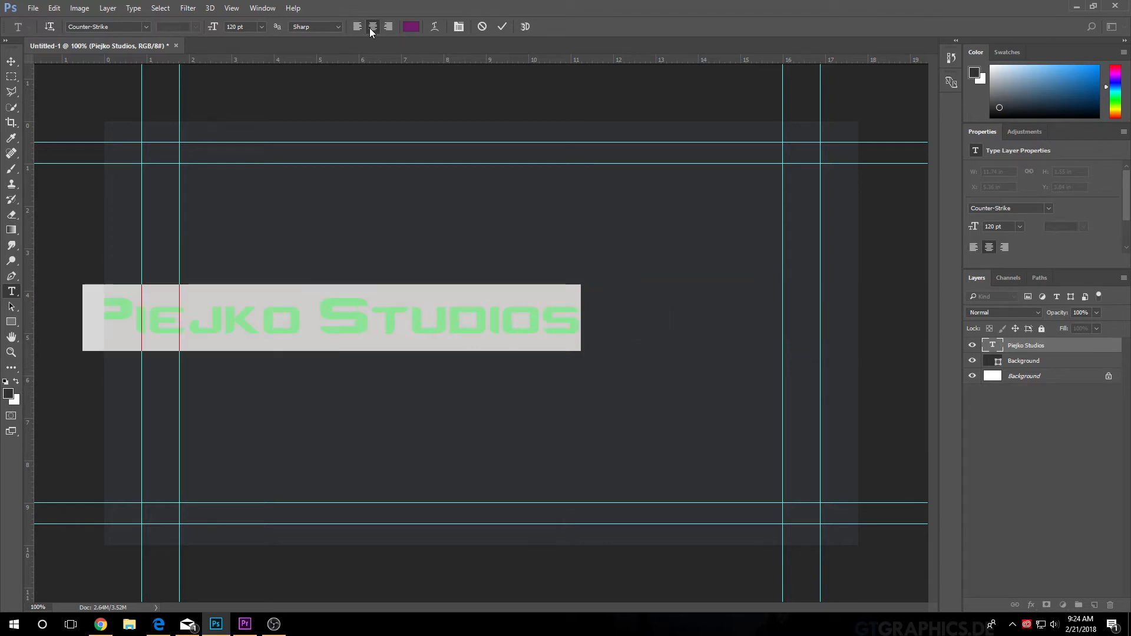
pyautogui.click(12, 61)
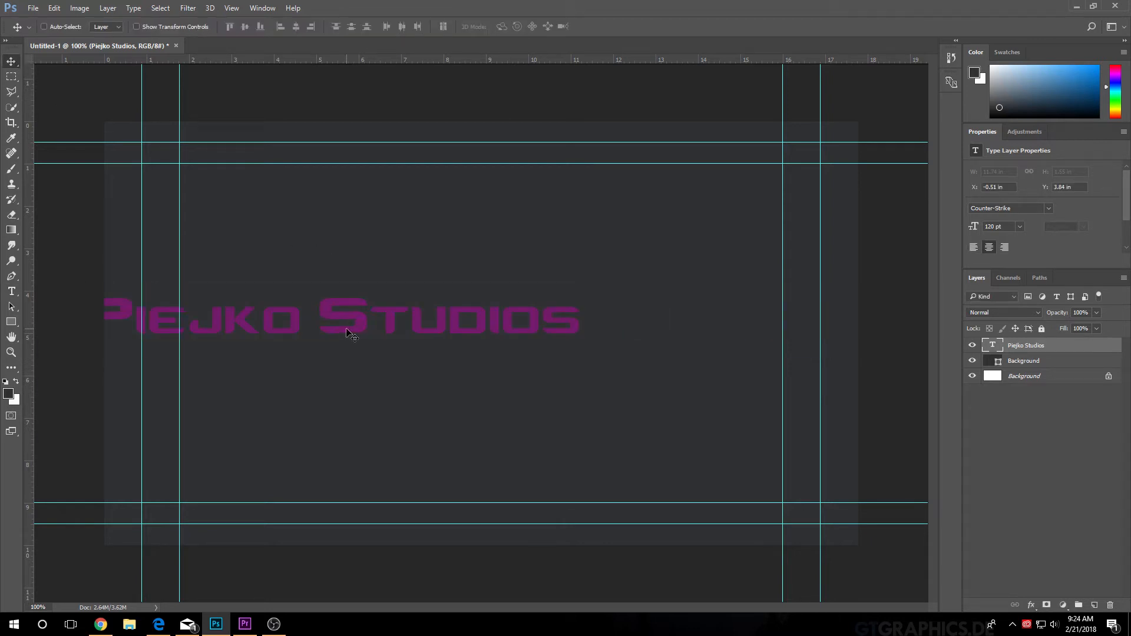
pyautogui.moveTo(367, 313); pyautogui.dragTo(514, 314)
pyautogui.moveTo(517, 323)
pyautogui.mouseDown()
pyautogui.moveTo(532, 317)
pyautogui.moveTo(500, 314)
pyautogui.mouseUp()
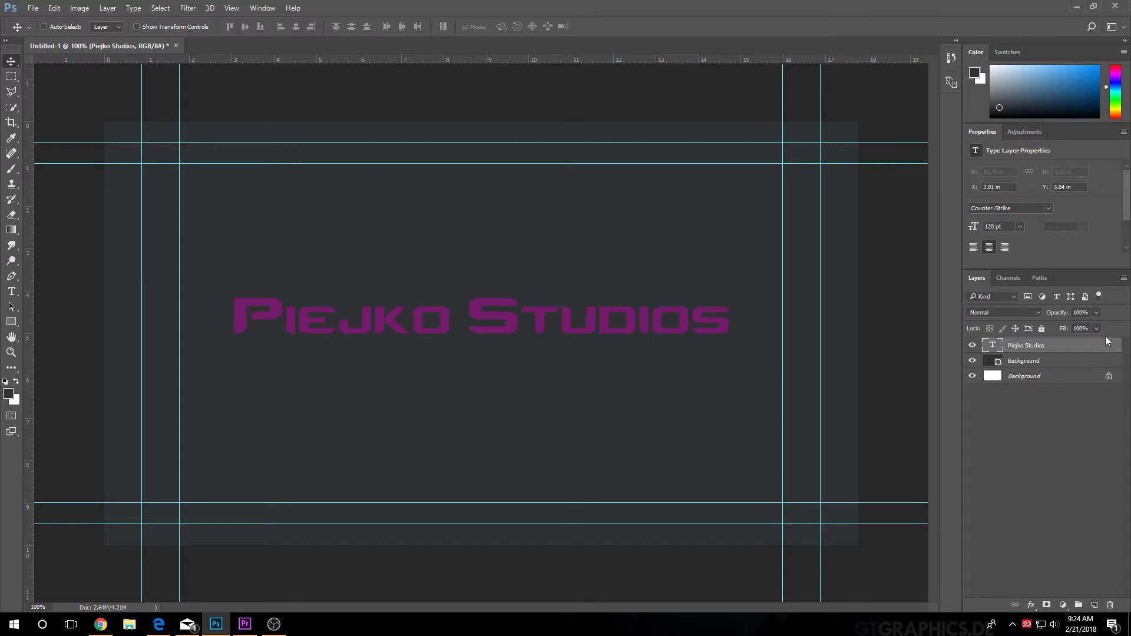
# Duplicate the Piejko Studios layer and nudge the copy slightly up and left, to about X 2.94 in, Y 3.79 in
pyautogui.rightClick(1030, 351)
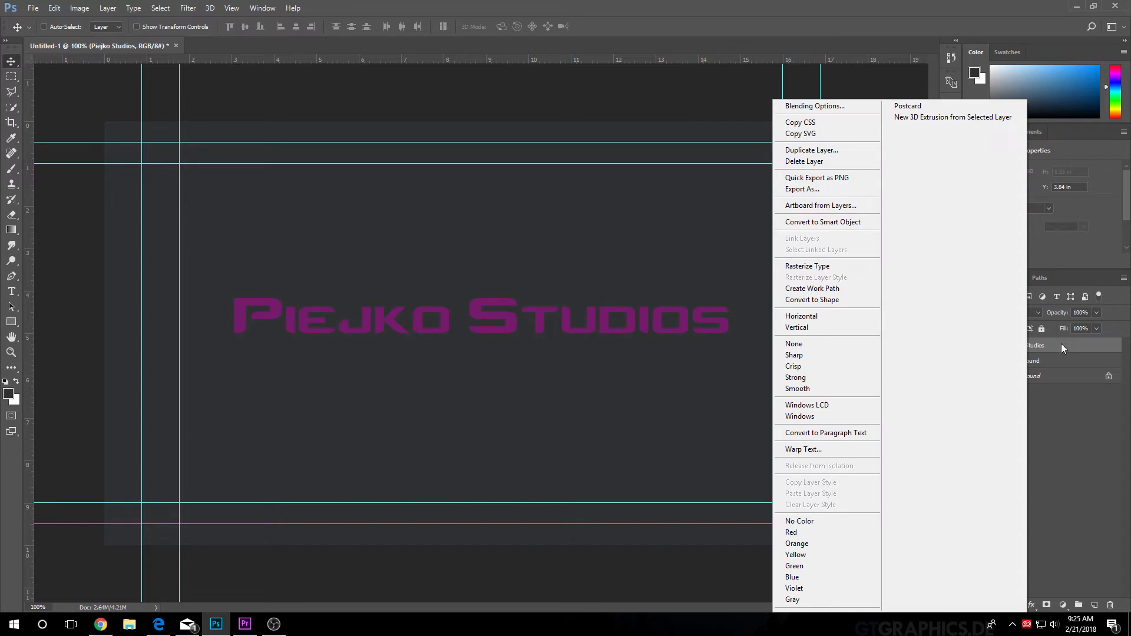
pyautogui.click(811, 150)
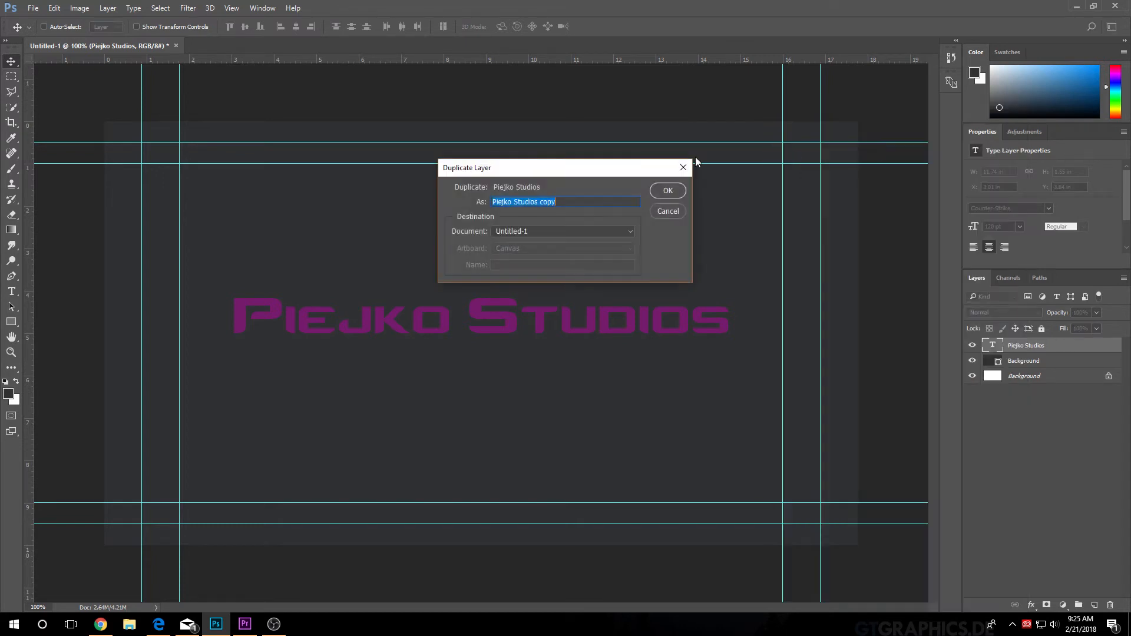
pyautogui.click(662, 192)
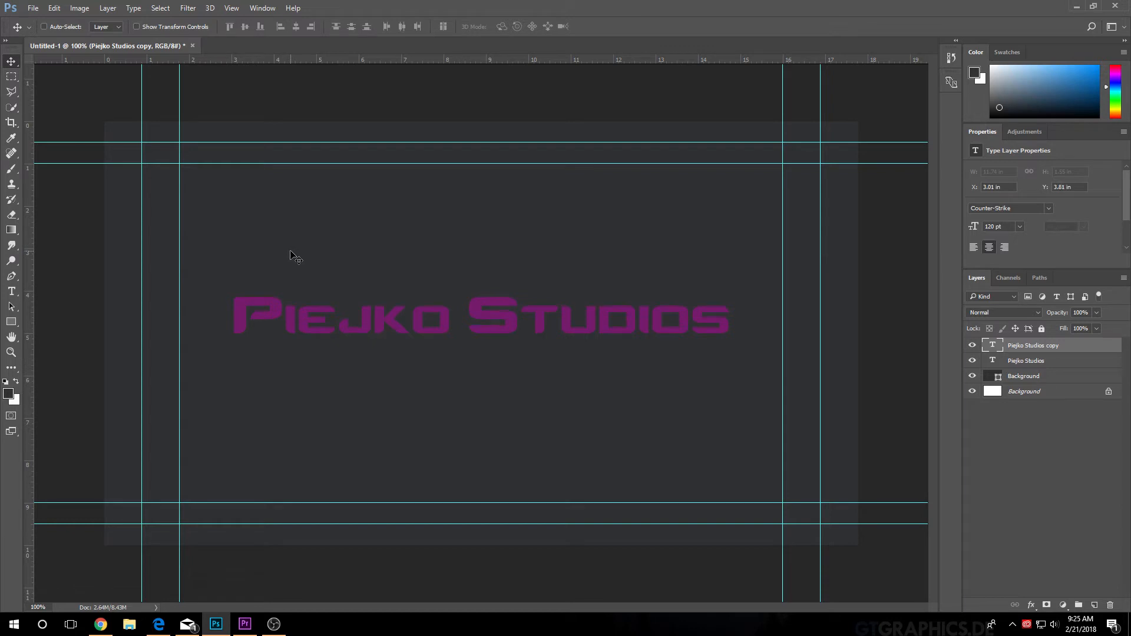
pyautogui.press('Up')
pyautogui.press('Up')
pyautogui.press('Up')
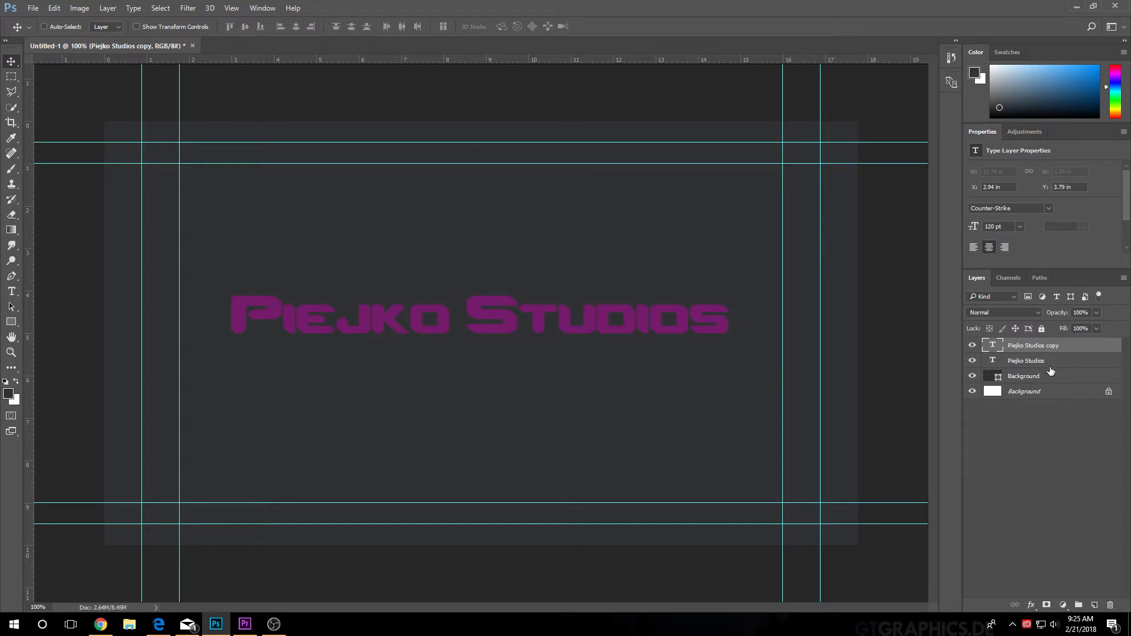
# Add an Inner Bevel Bevel & Emboss effect to the Piejko Studios copy with depth 199% and size about 170 px
pyautogui.click(1031, 605)
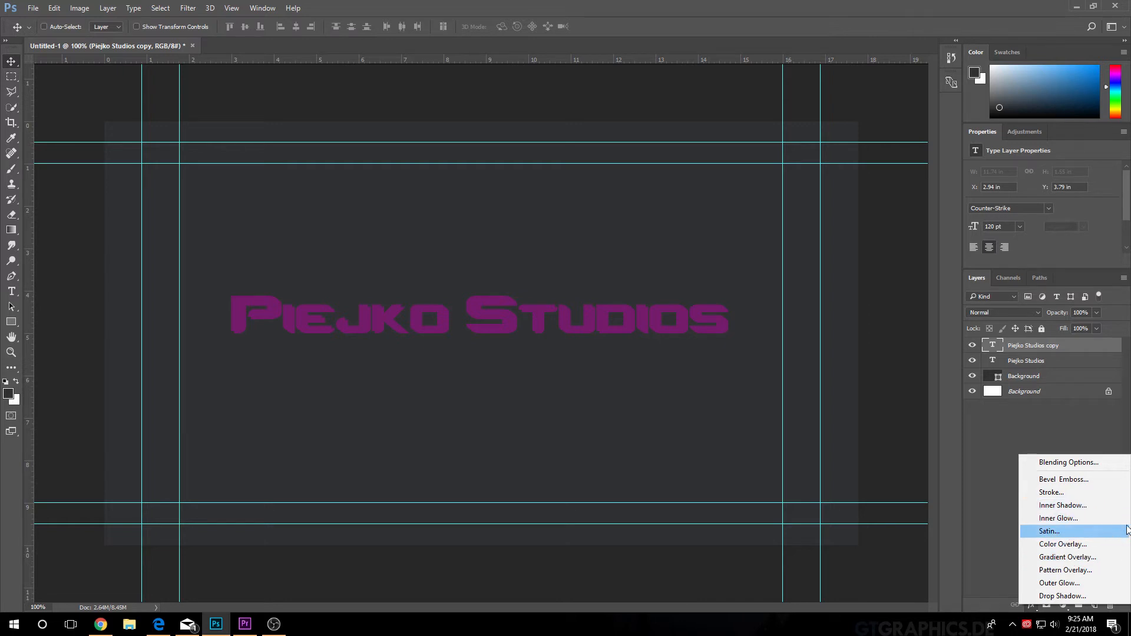
pyautogui.click(988, 447)
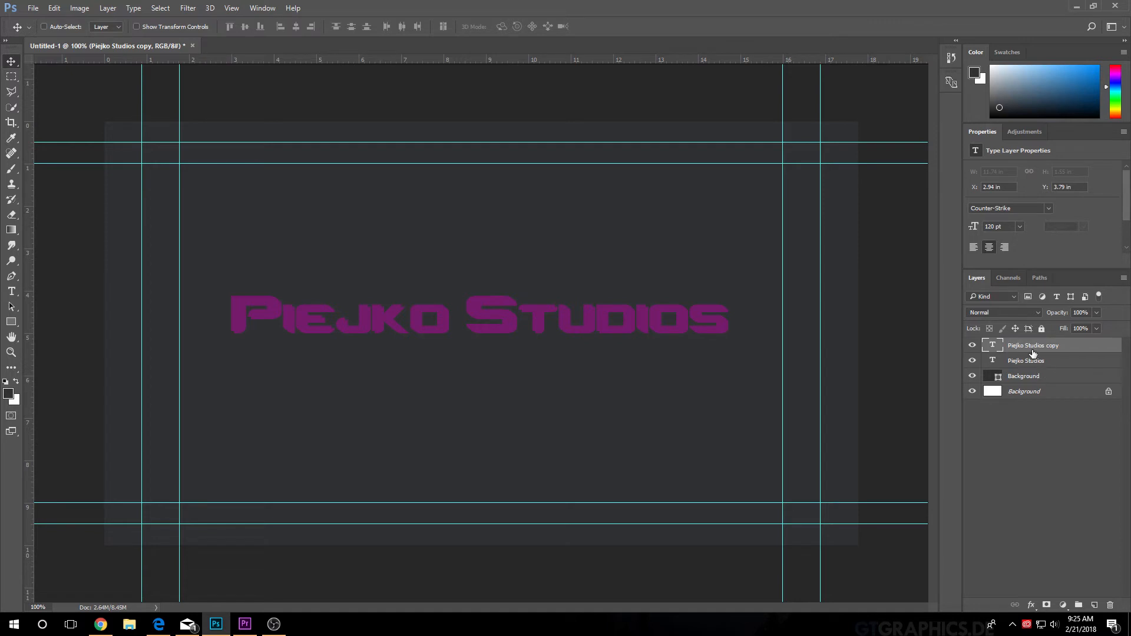
pyautogui.click(1031, 605)
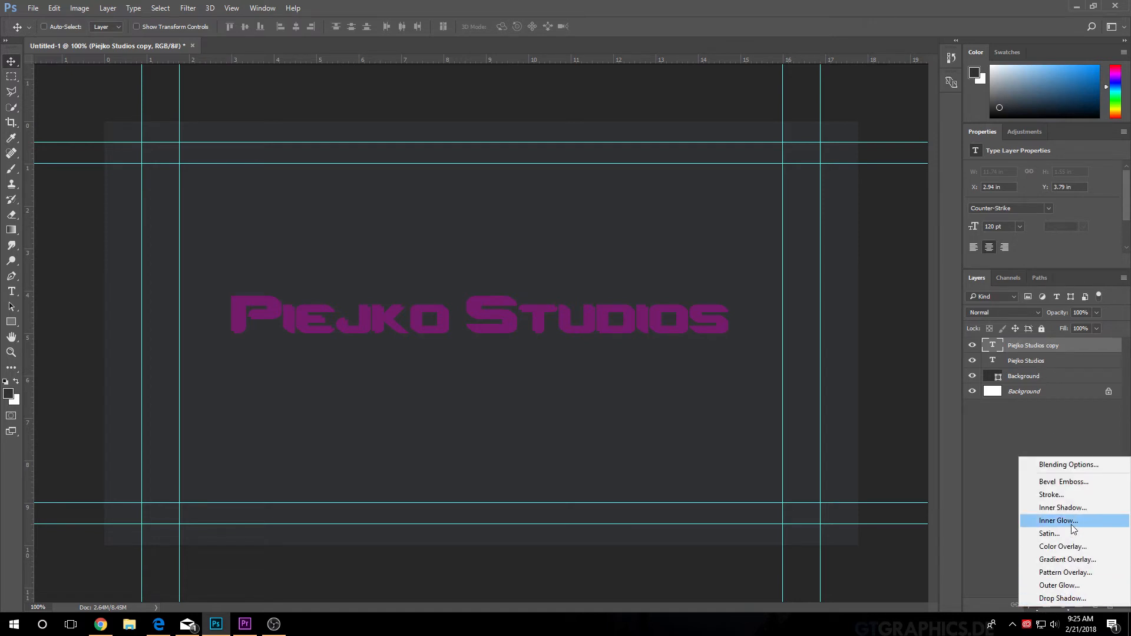
pyautogui.click(1063, 482)
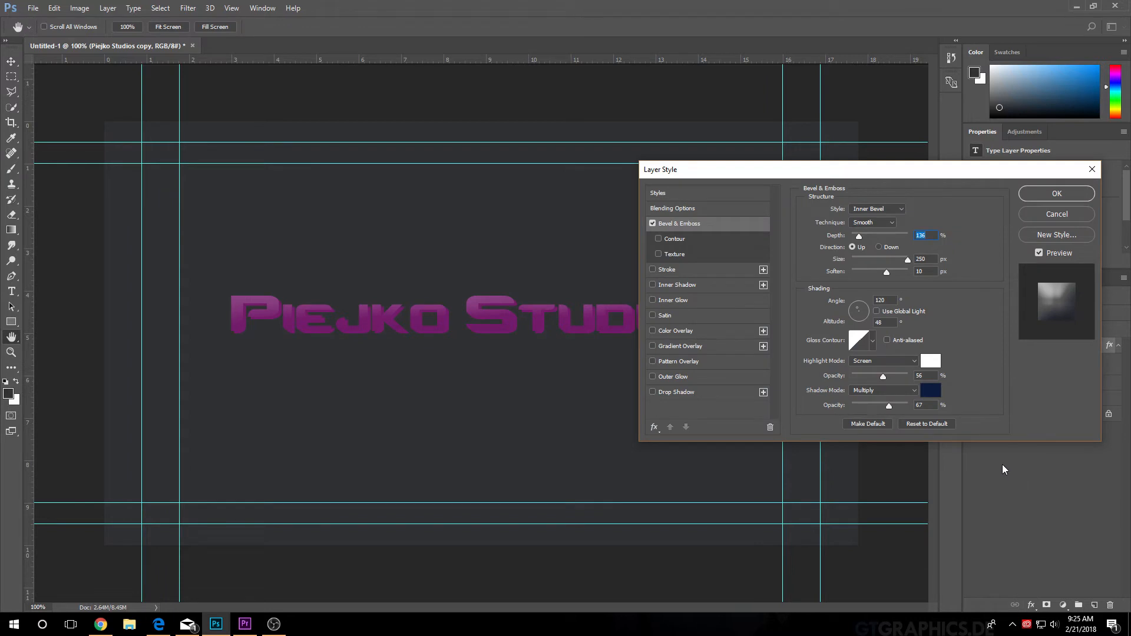
pyautogui.moveTo(914, 185); pyautogui.dragTo(954, 236)
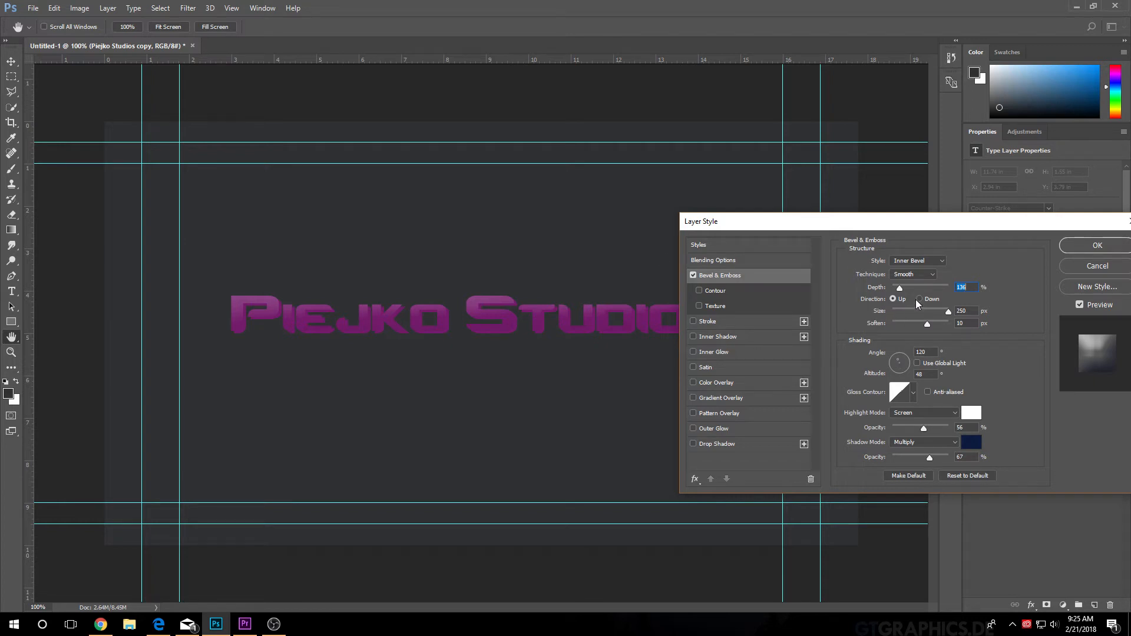
pyautogui.moveTo(905, 289); pyautogui.dragTo(903, 289)
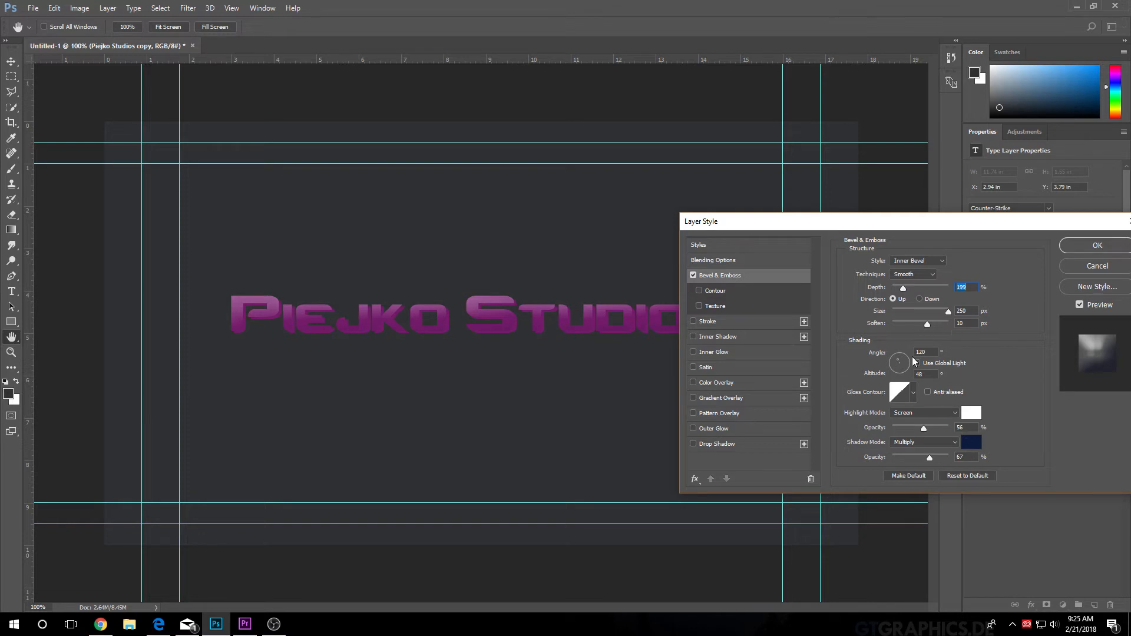
pyautogui.moveTo(947, 315)
pyautogui.mouseDown()
pyautogui.moveTo(918, 317)
pyautogui.moveTo(933, 313)
pyautogui.mouseUp()
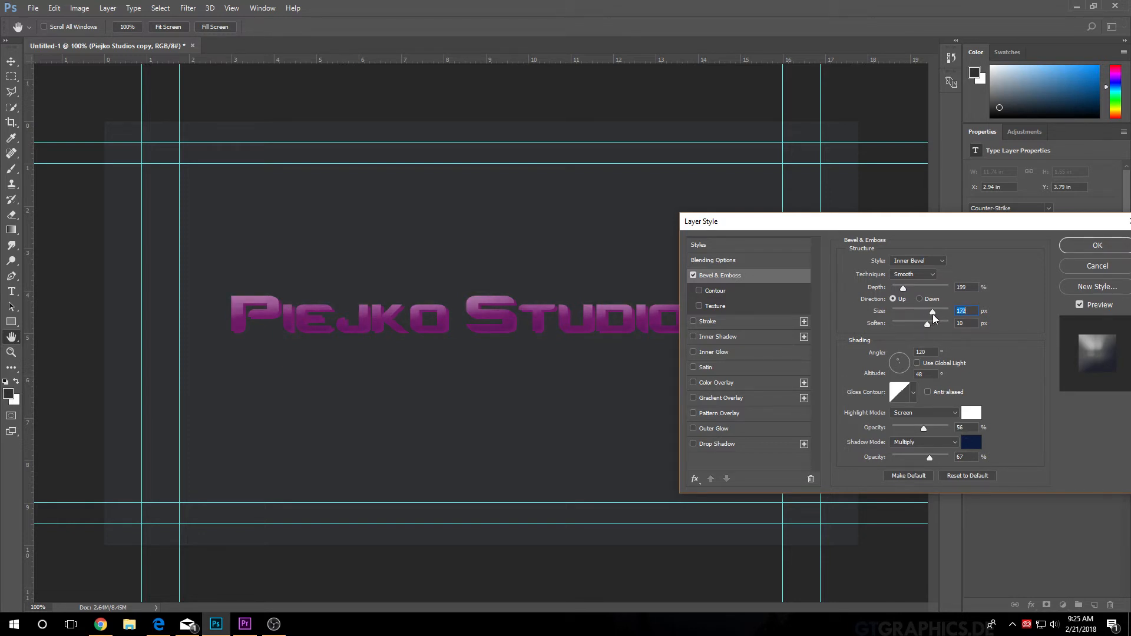
# Add a white-to-black Gradient Overlay in Overlay mode to the text copy and set its style to Linear
pyautogui.click(703, 400)
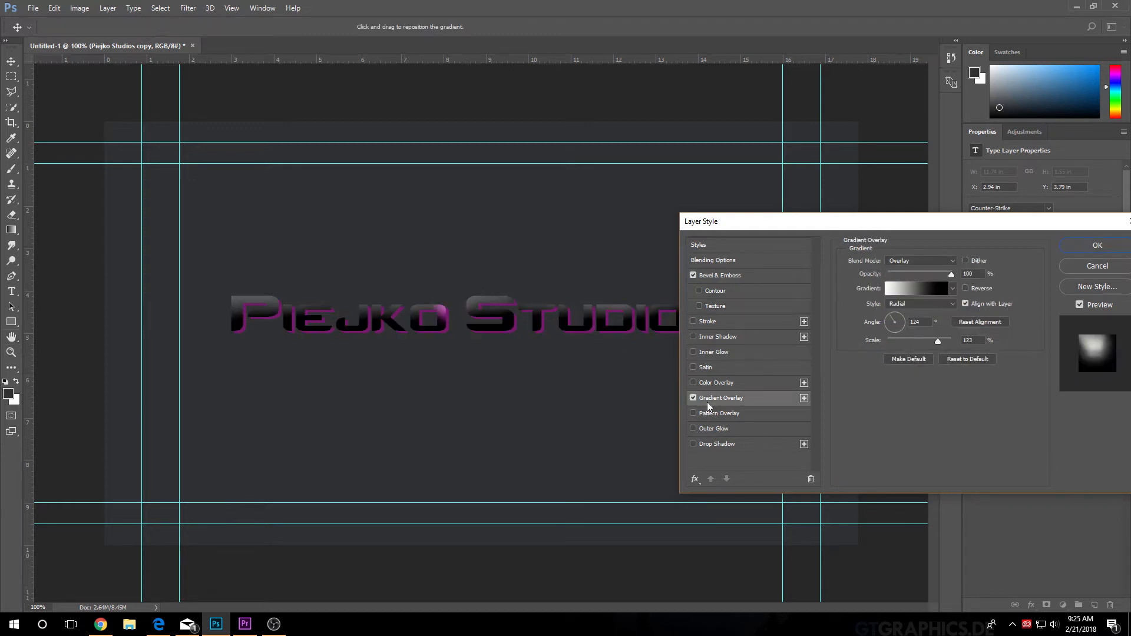
pyautogui.click(933, 291)
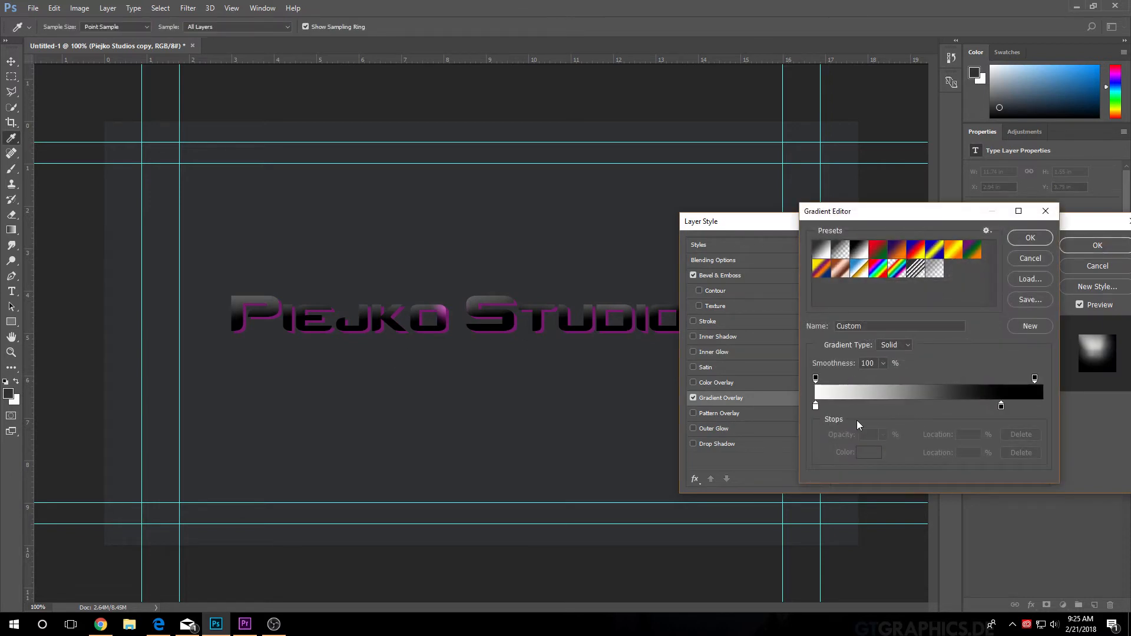
pyautogui.click(1030, 237)
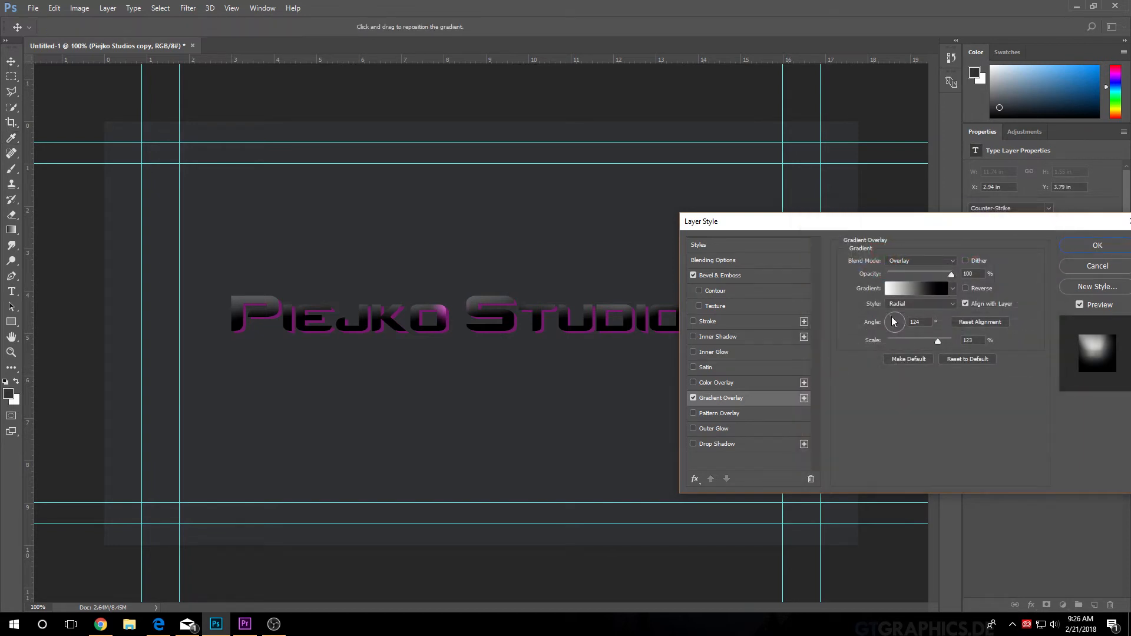
pyautogui.click(926, 303)
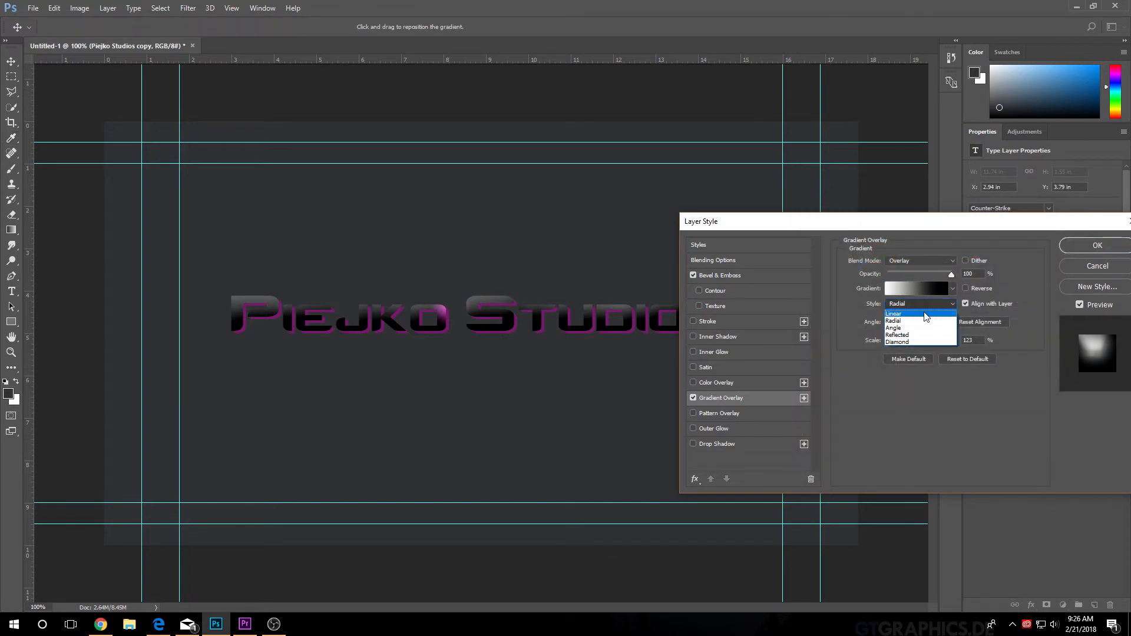
pyautogui.click(924, 313)
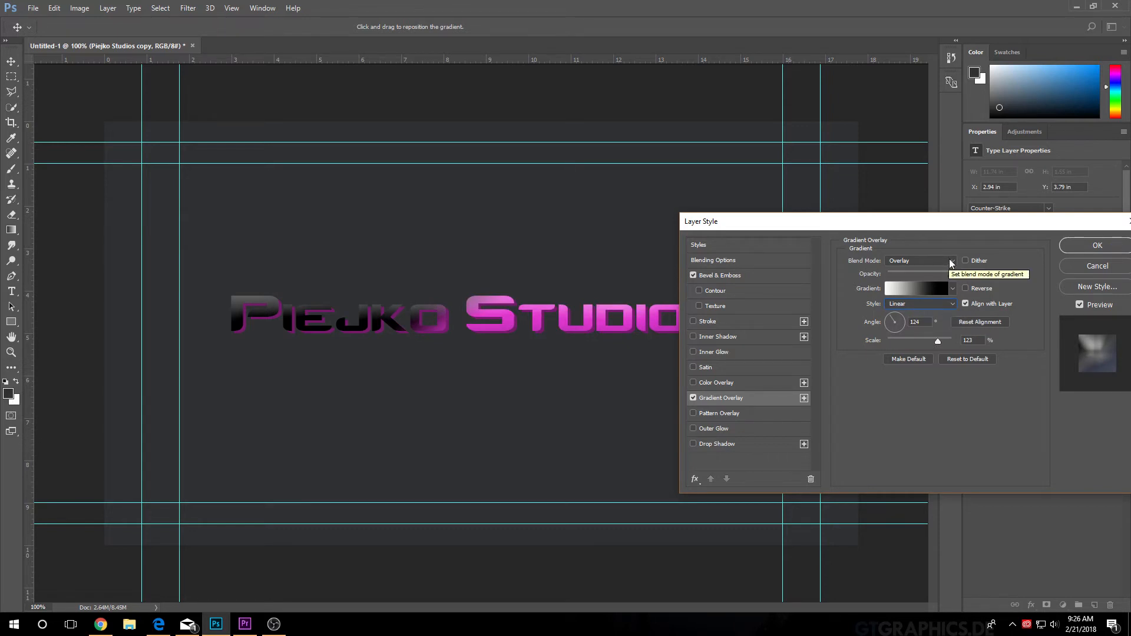
# Set the gradient overlay's angle to -92°, its scale to 145% and its opacity to 39%
pyautogui.moveTo(890, 319); pyautogui.dragTo(894, 338)
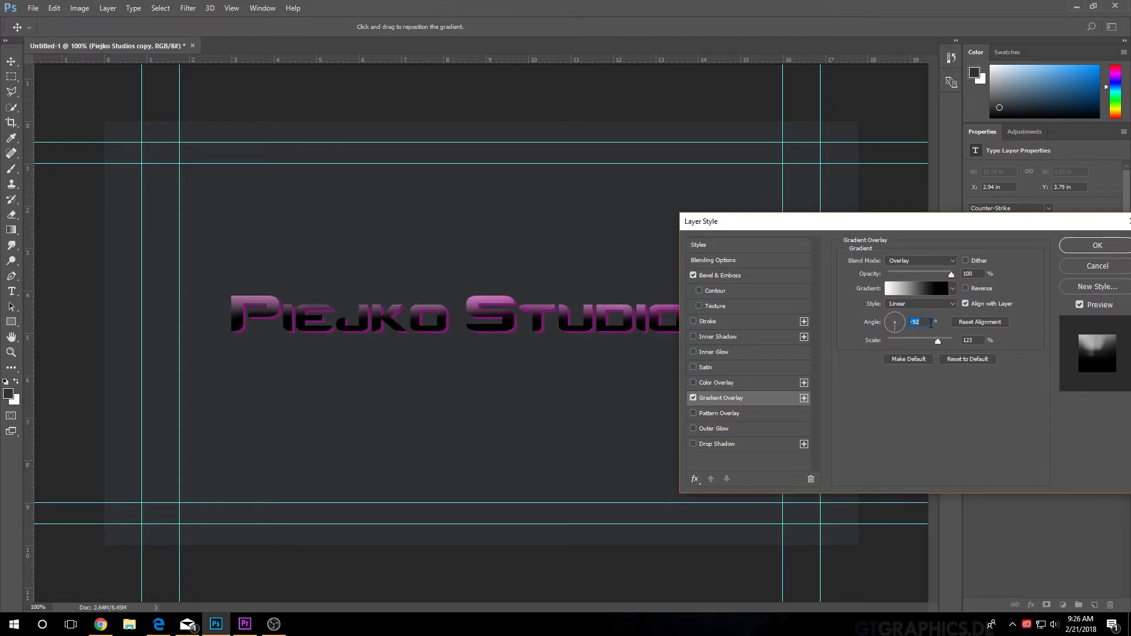
pyautogui.moveTo(938, 342)
pyautogui.mouseDown()
pyautogui.moveTo(920, 338)
pyautogui.moveTo(969, 340)
pyautogui.moveTo(949, 344)
pyautogui.mouseUp()
pyautogui.moveTo(950, 275); pyautogui.dragTo(904, 275)
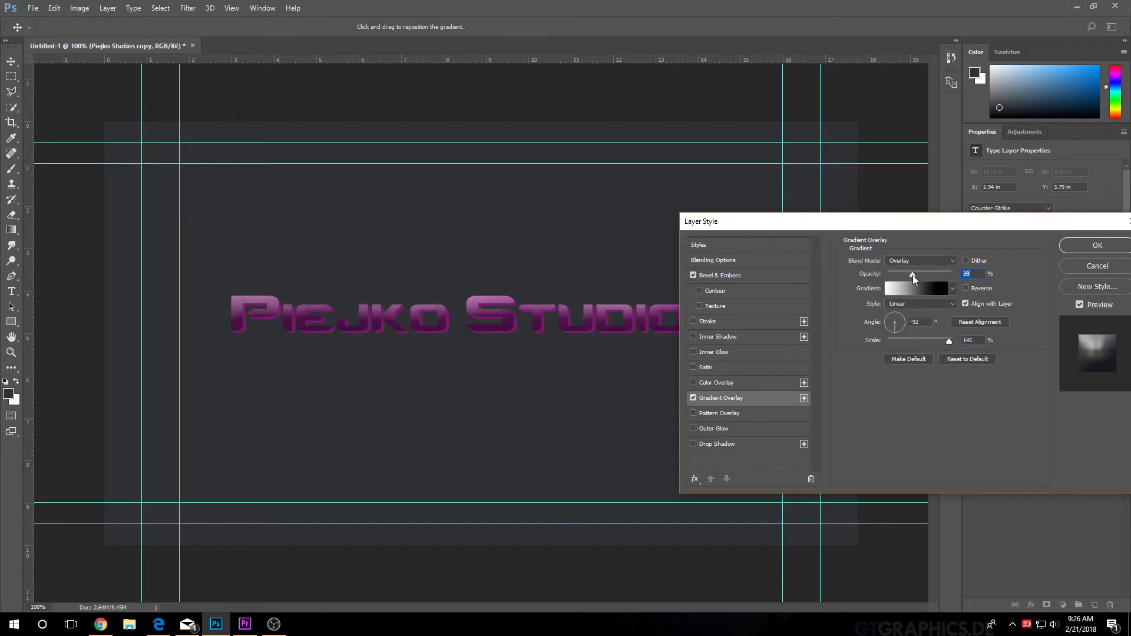
# Recolour the gradient overlay's black colour stop at 82% to dark blue, hex 060945
pyautogui.click(930, 290)
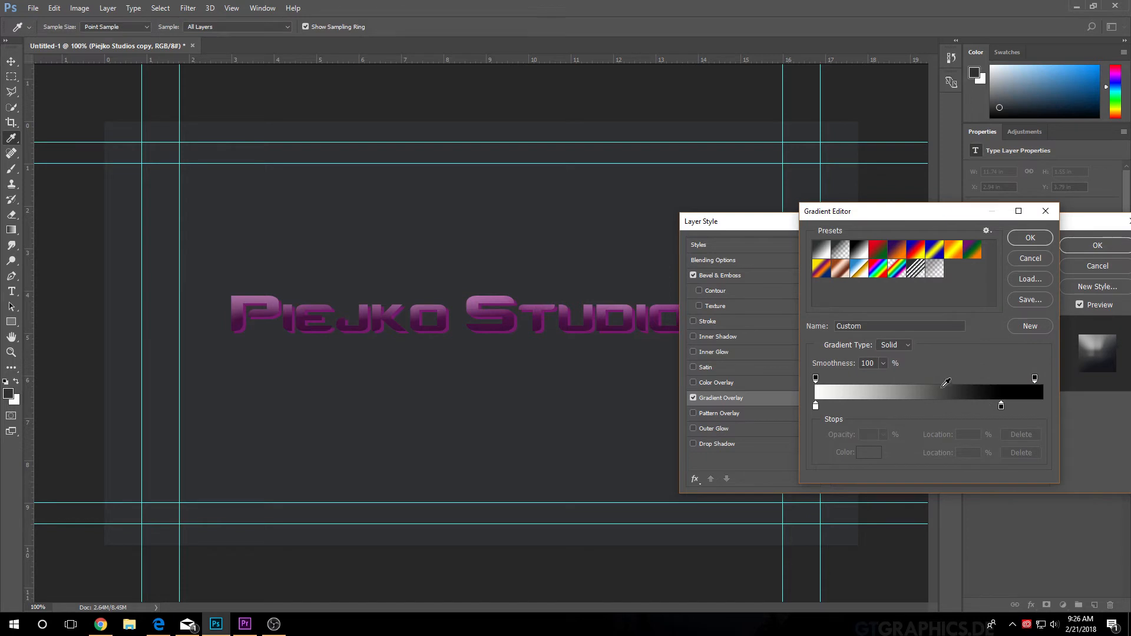
pyautogui.click(1035, 378)
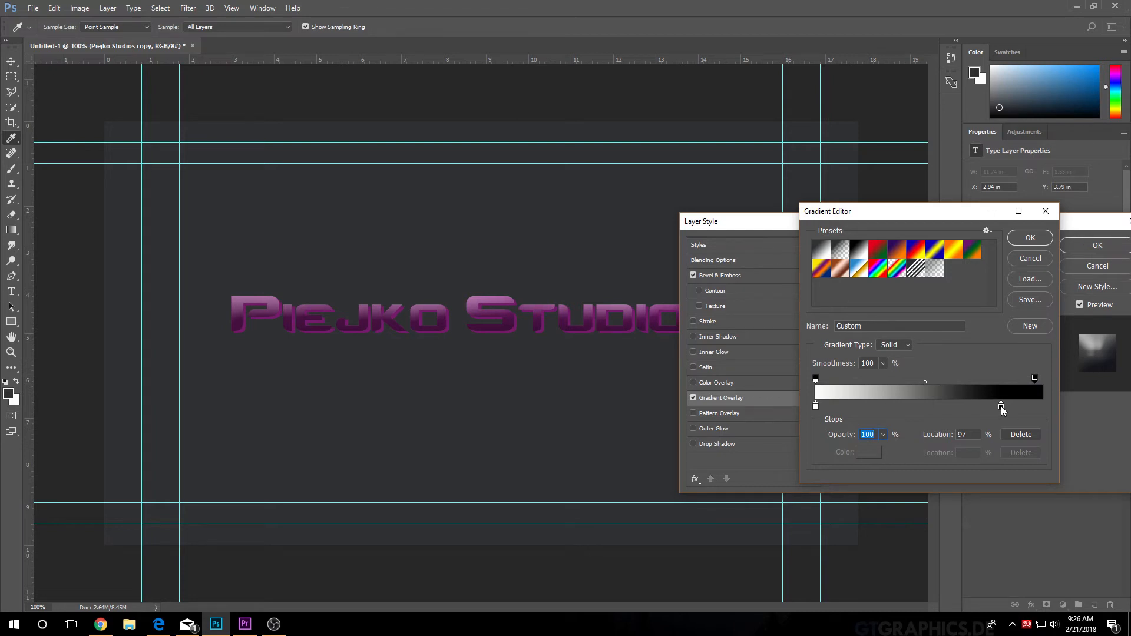
pyautogui.click(1000, 406)
pyautogui.click(870, 454)
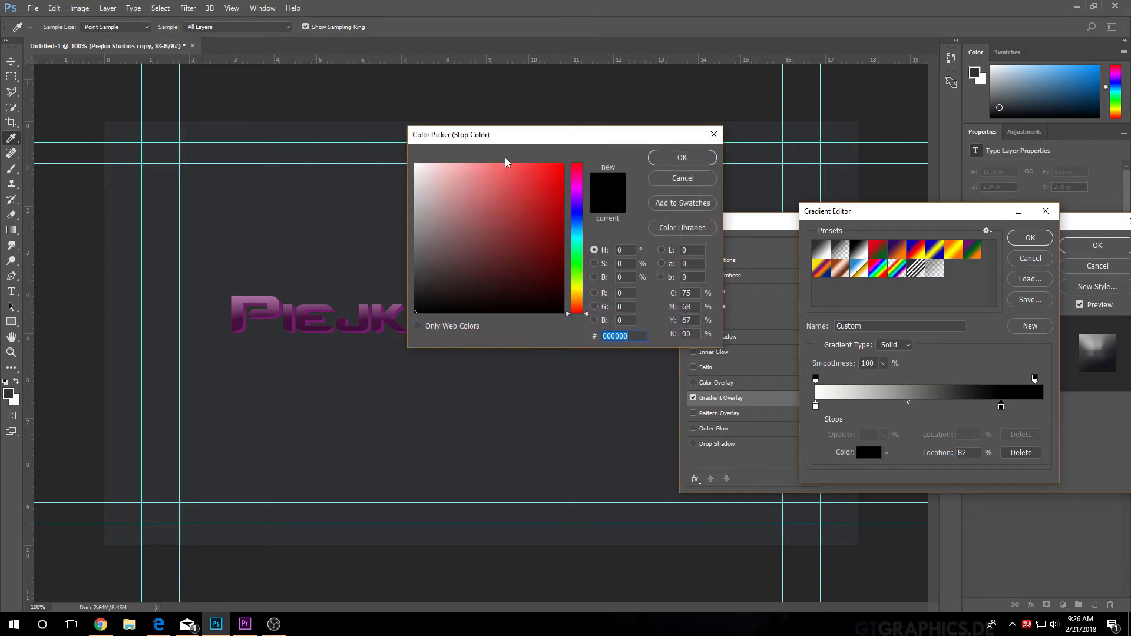
pyautogui.moveTo(513, 139); pyautogui.dragTo(695, 169)
pyautogui.click(691, 274)
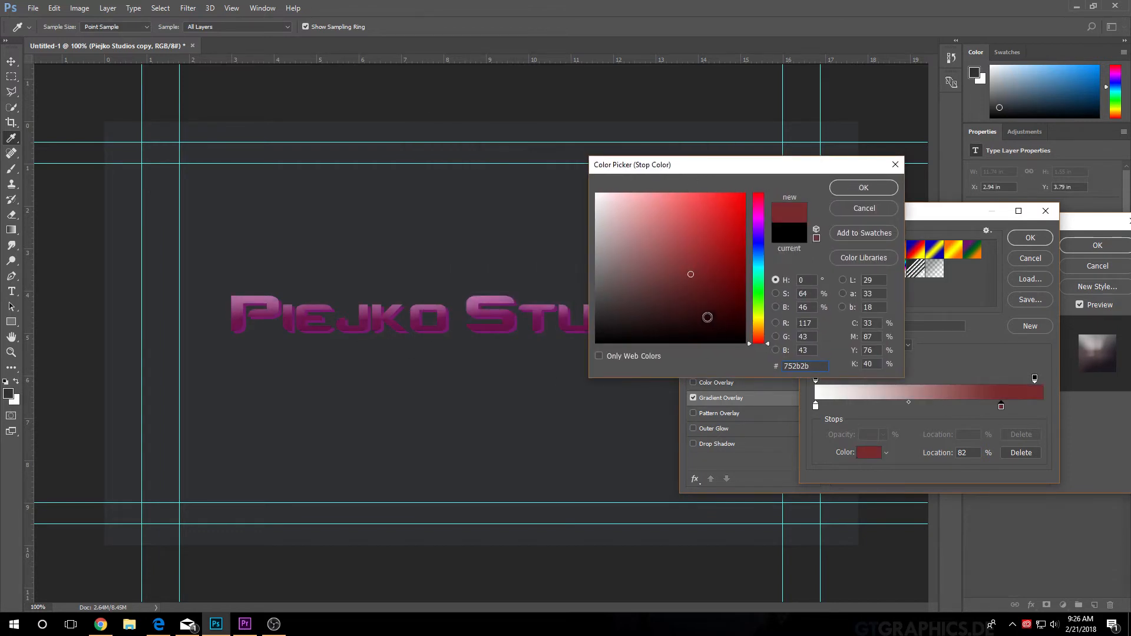
pyautogui.moveTo(707, 317)
pyautogui.mouseDown()
pyautogui.moveTo(743, 299)
pyautogui.moveTo(734, 290)
pyautogui.moveTo(719, 326)
pyautogui.moveTo(738, 310)
pyautogui.moveTo(739, 321)
pyautogui.mouseUp()
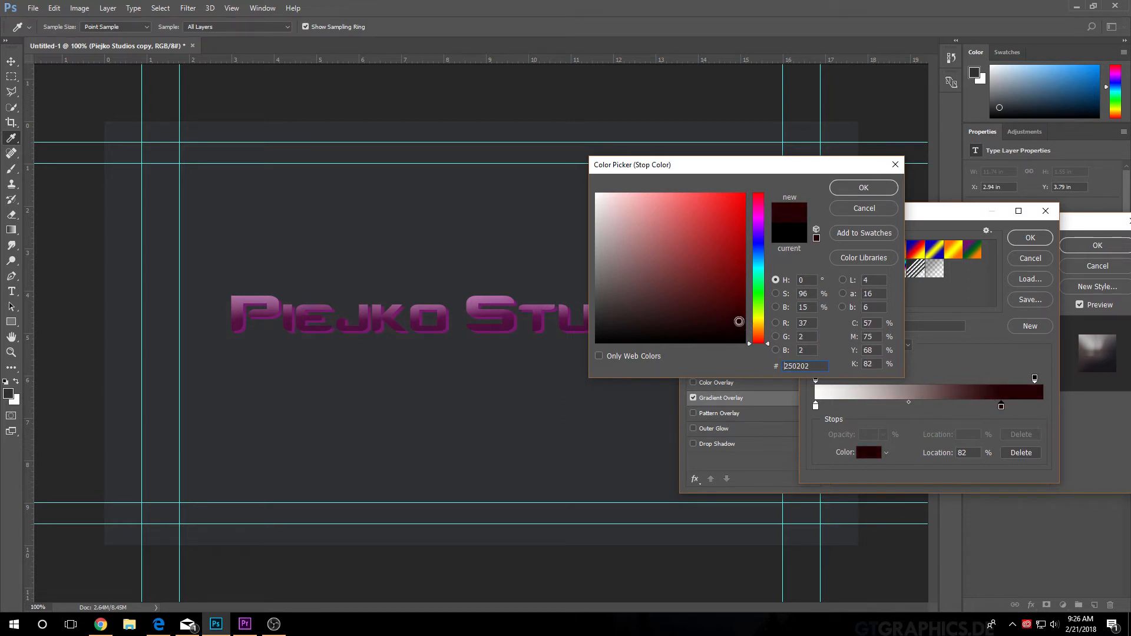
pyautogui.click(759, 245)
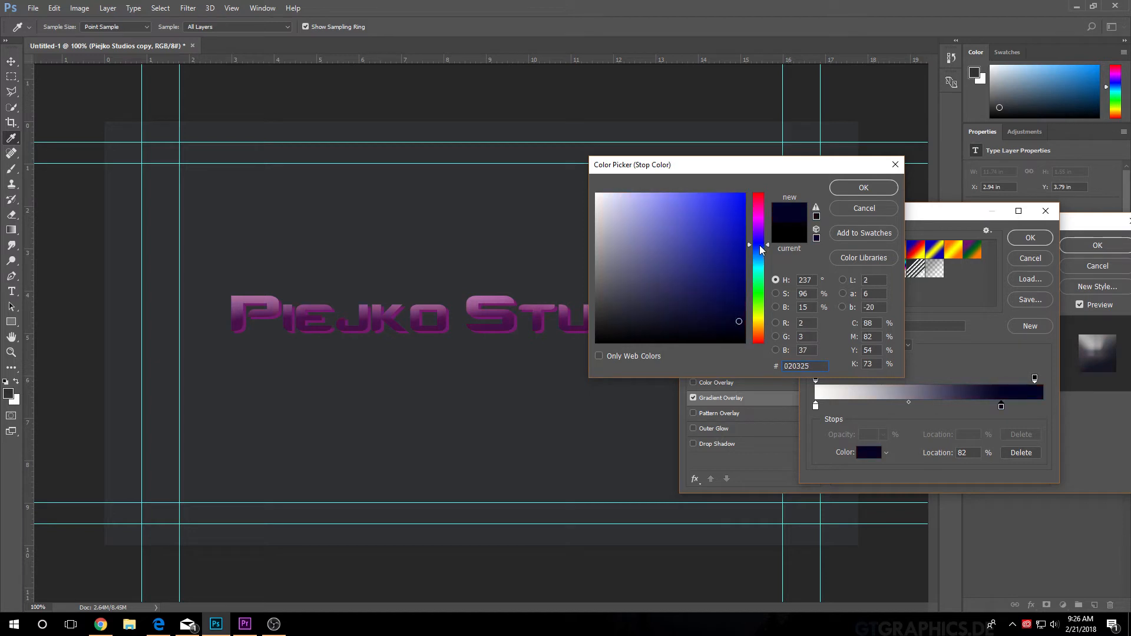
pyautogui.click(733, 302)
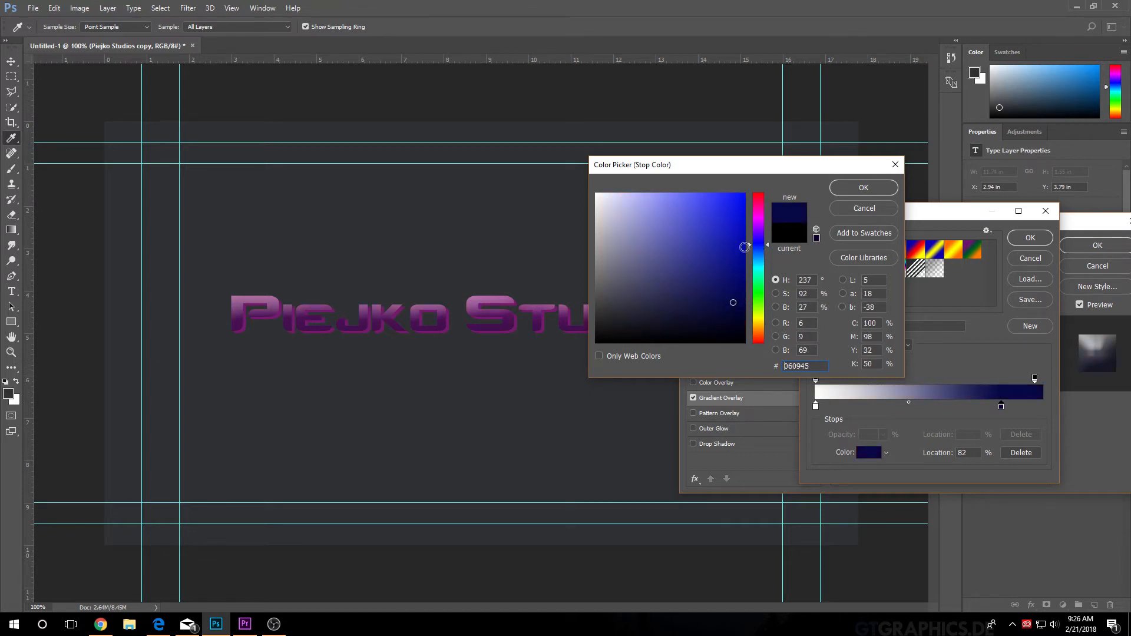
pyautogui.click(863, 187)
pyautogui.click(1030, 238)
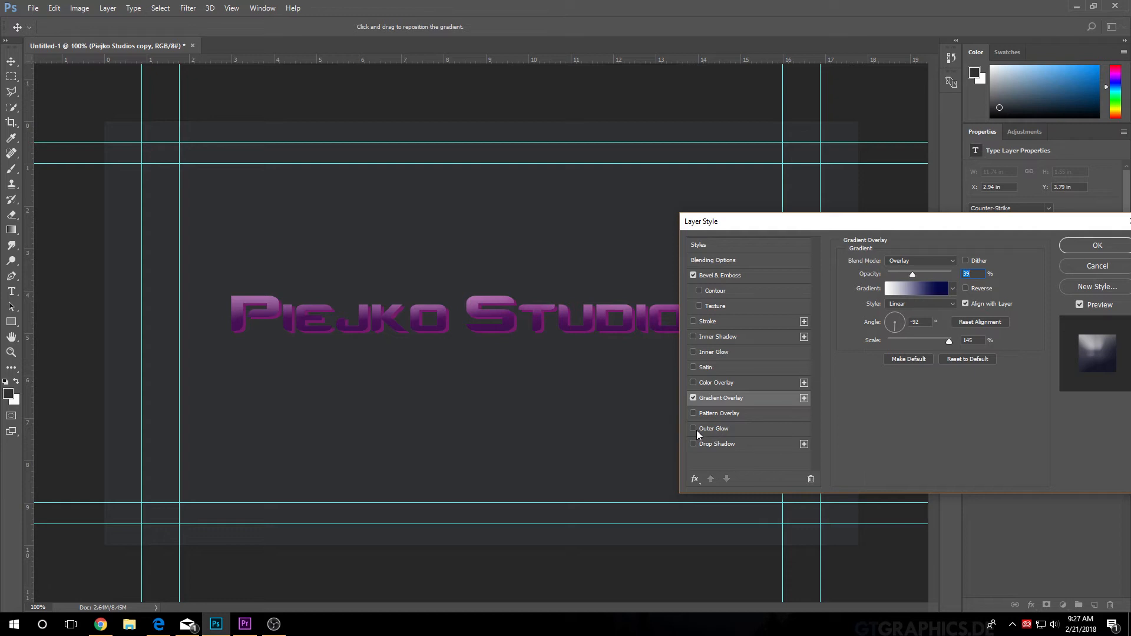
# Add a 1 px Stroke effect to the text copy and colour it dark purple, hex 22002e
pyautogui.click(696, 320)
pyautogui.click(718, 320)
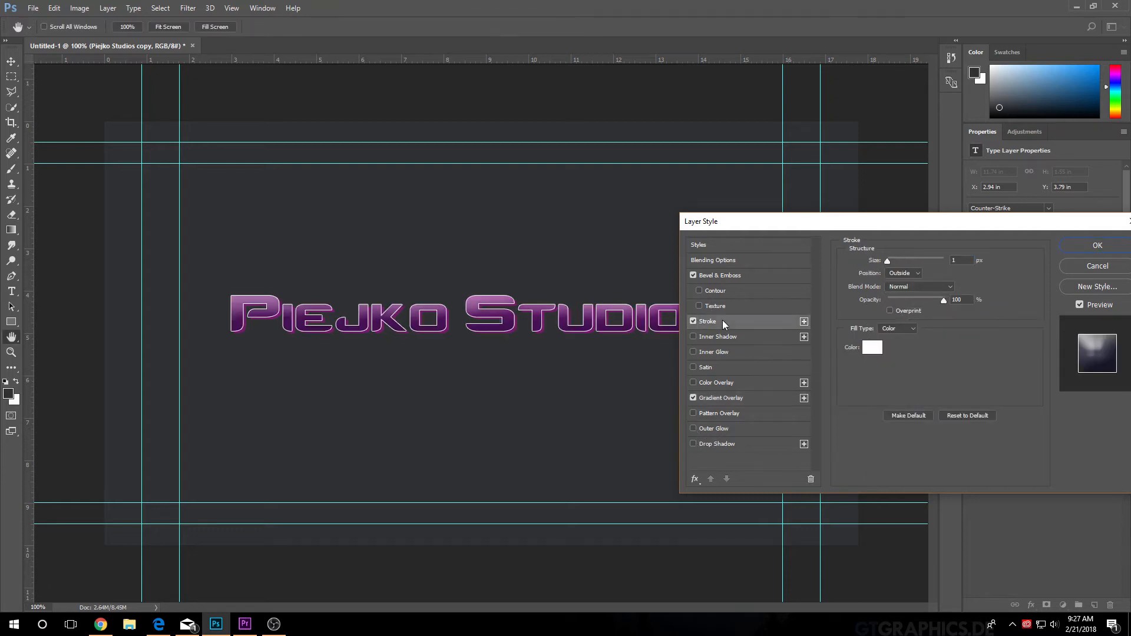
pyautogui.click(878, 346)
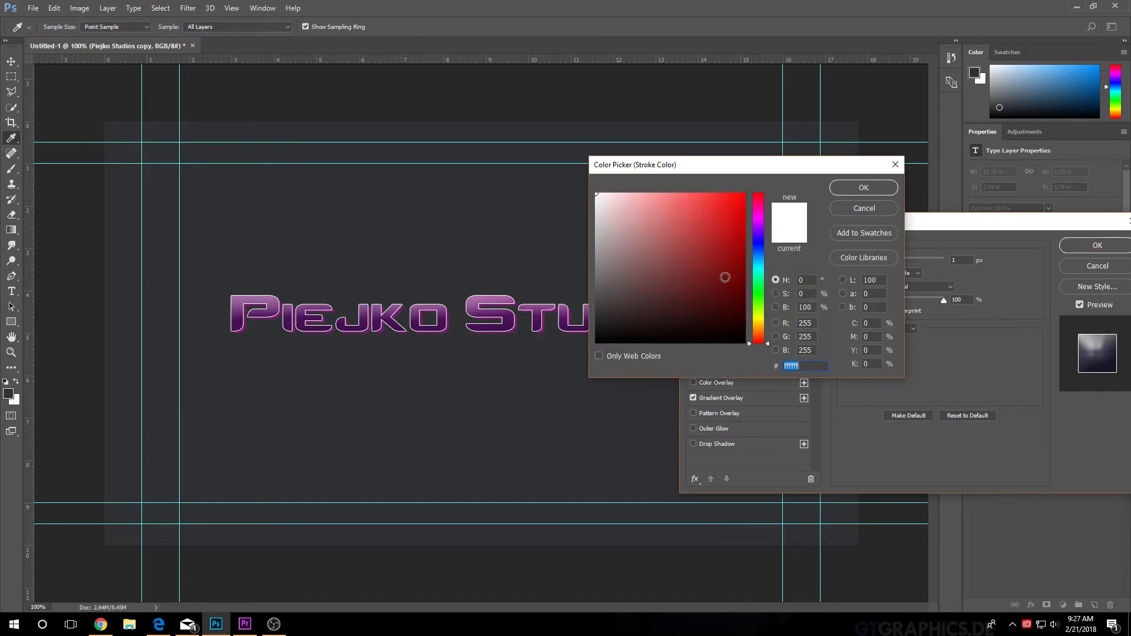
pyautogui.click(760, 225)
pyautogui.moveTo(729, 294); pyautogui.dragTo(731, 318)
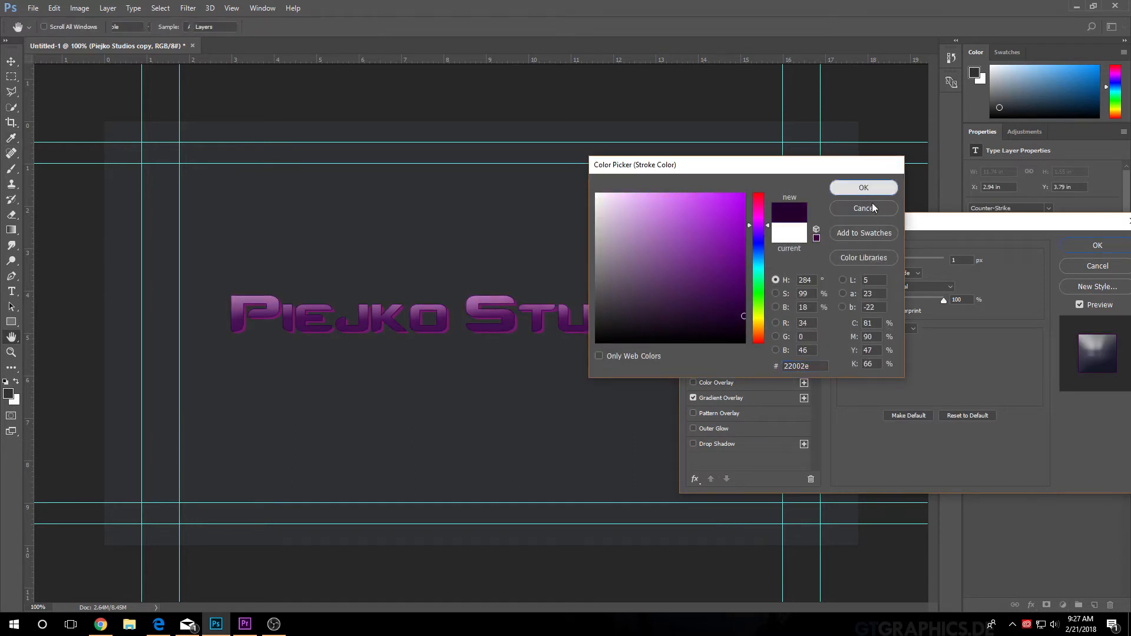
pyautogui.click(864, 187)
# Set the stroke's opacity to 58% and its position to Inside, and apply the layer style
pyautogui.click(913, 275)
pyautogui.click(917, 280)
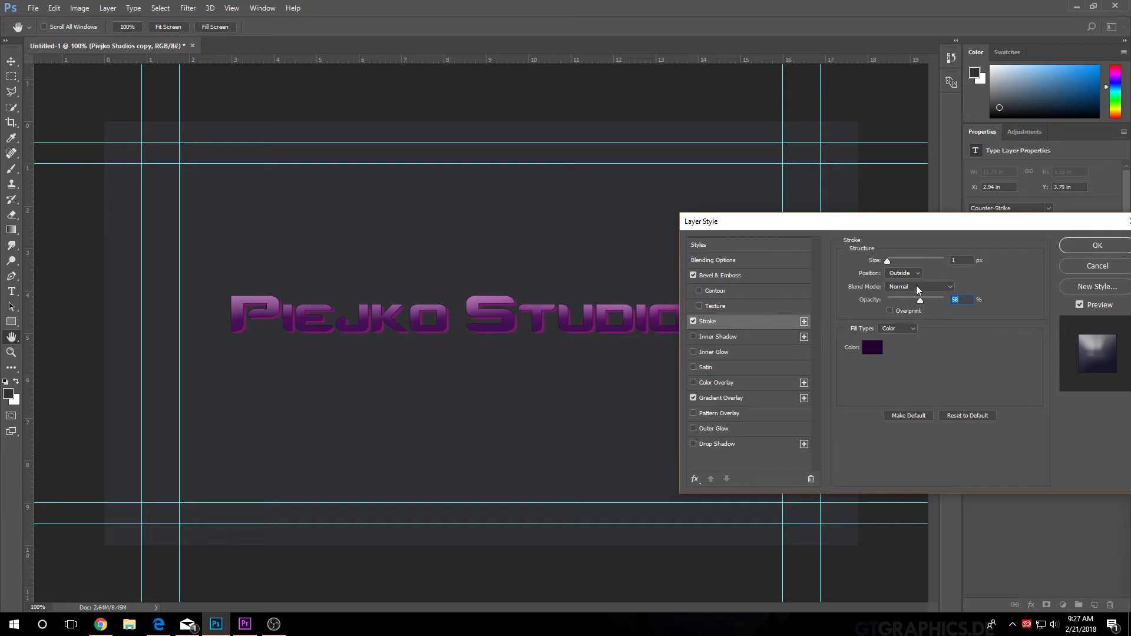
pyautogui.click(921, 276)
pyautogui.moveTo(992, 229)
pyautogui.mouseDown()
pyautogui.moveTo(989, 252)
pyautogui.moveTo(747, 532)
pyautogui.moveTo(872, 162)
pyautogui.moveTo(916, 260)
pyautogui.moveTo(845, 238)
pyautogui.mouseUp()
pyautogui.click(961, 254)
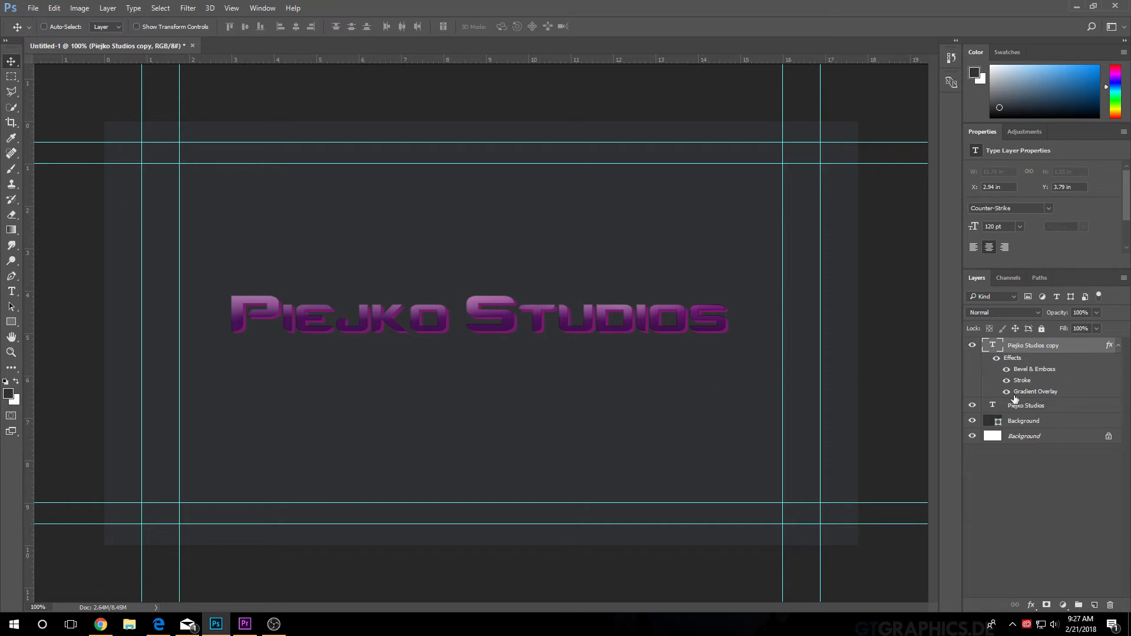
# Compare the text with and without the styled Piejko Studios copy, leaving the copy layer hidden
pyautogui.click(972, 347)
pyautogui.click(972, 348)
pyautogui.click(973, 347)
pyautogui.click(972, 348)
pyautogui.click(972, 348)
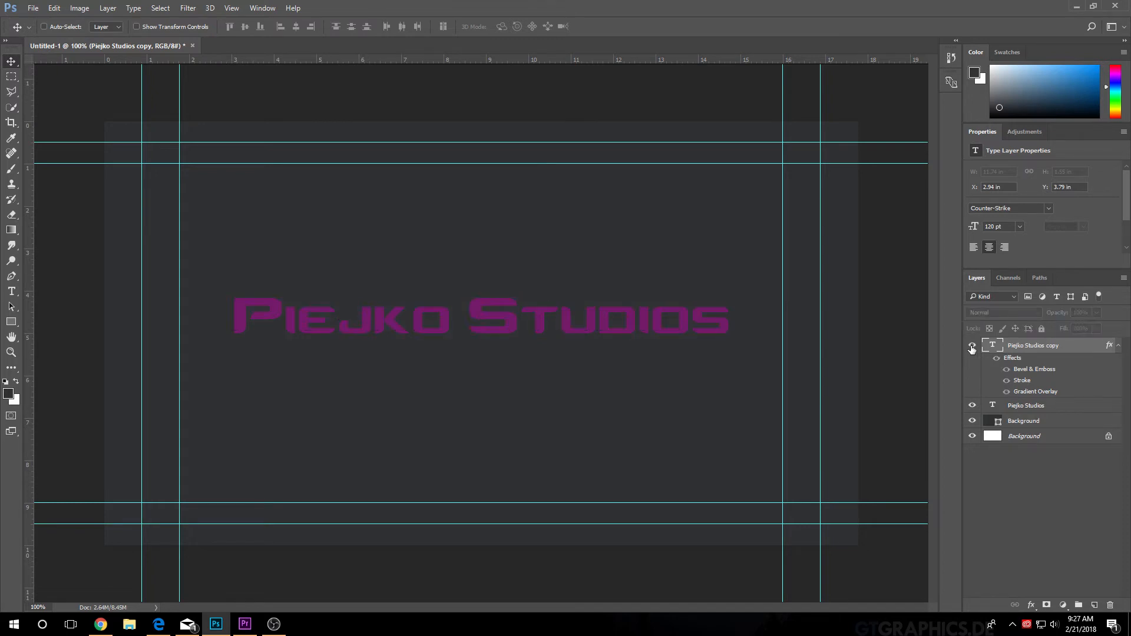
pyautogui.click(972, 347)
pyautogui.click(972, 348)
pyautogui.click(972, 346)
pyautogui.click(973, 345)
# Enable a Drop Shadow effect on the original Piejko Studios text layer, leaving its Stroke switched off
pyautogui.click(1037, 408)
pyautogui.click(1031, 605)
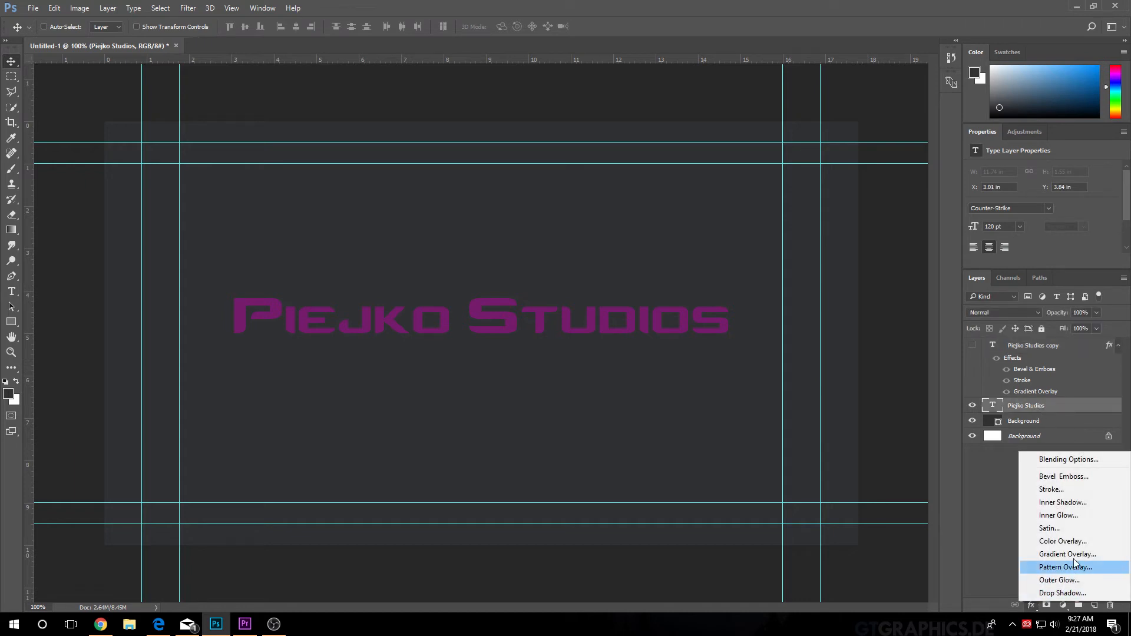
pyautogui.click(1067, 490)
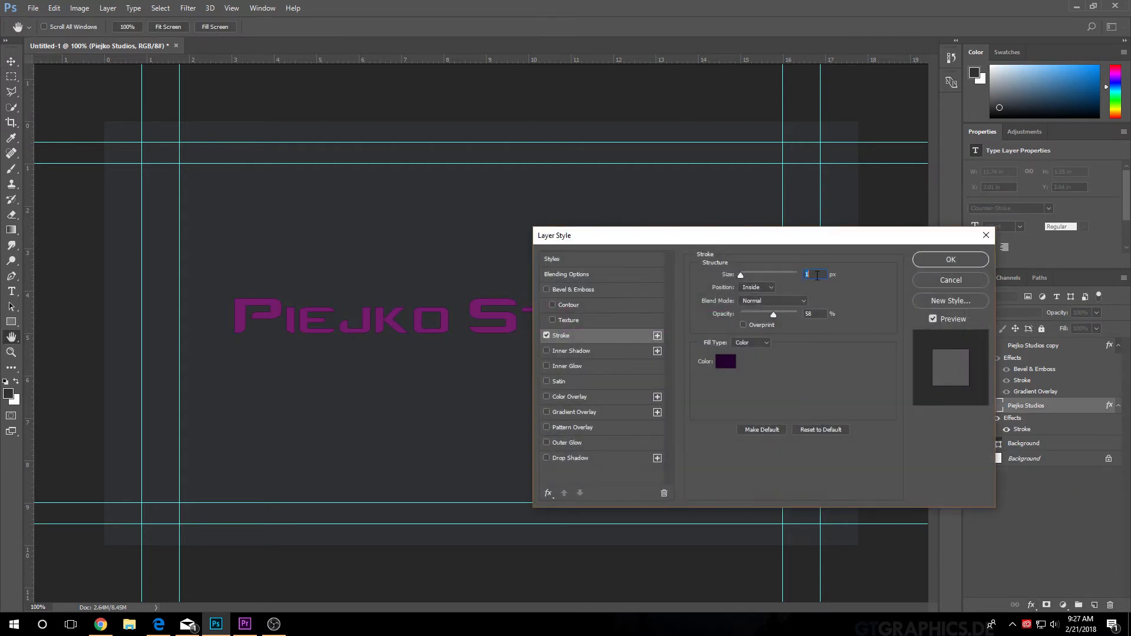
pyautogui.click(544, 335)
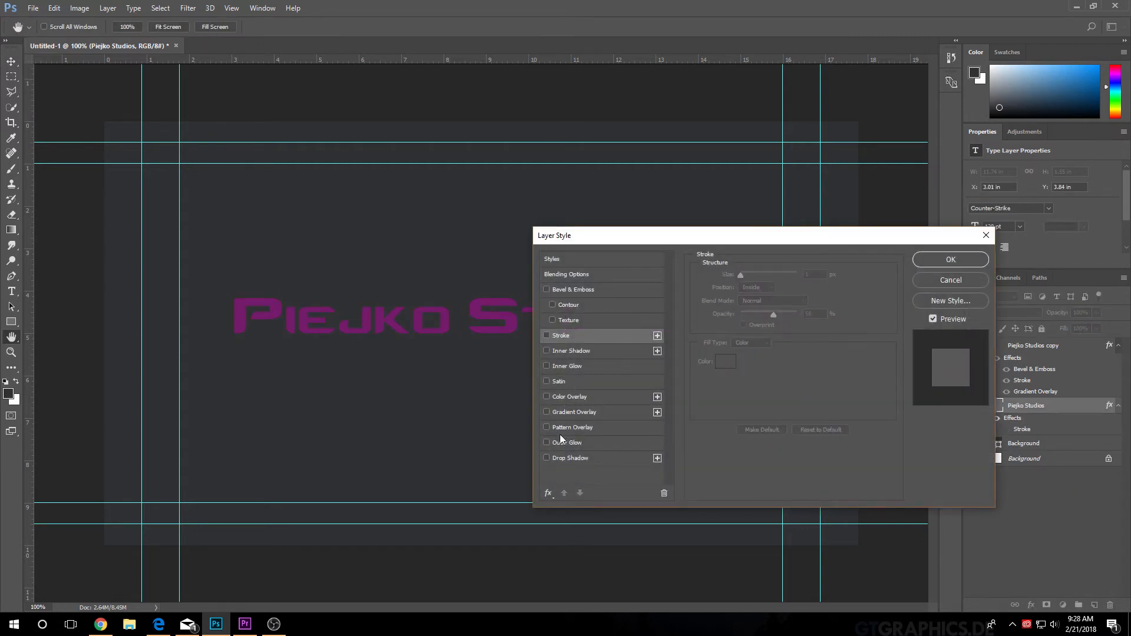
pyautogui.click(547, 458)
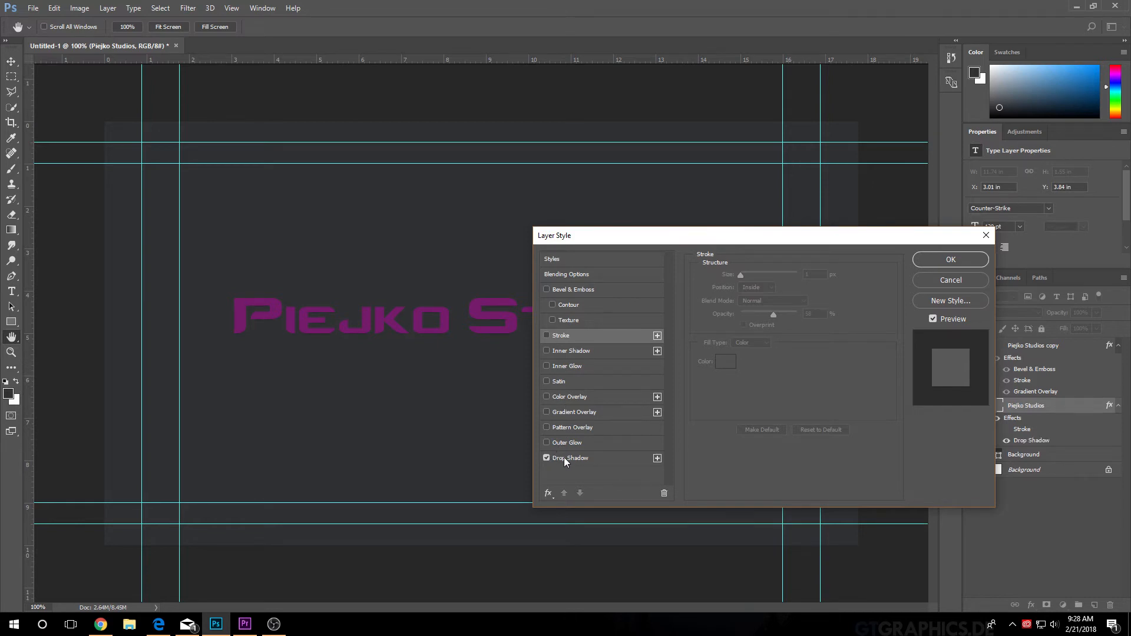
pyautogui.click(564, 458)
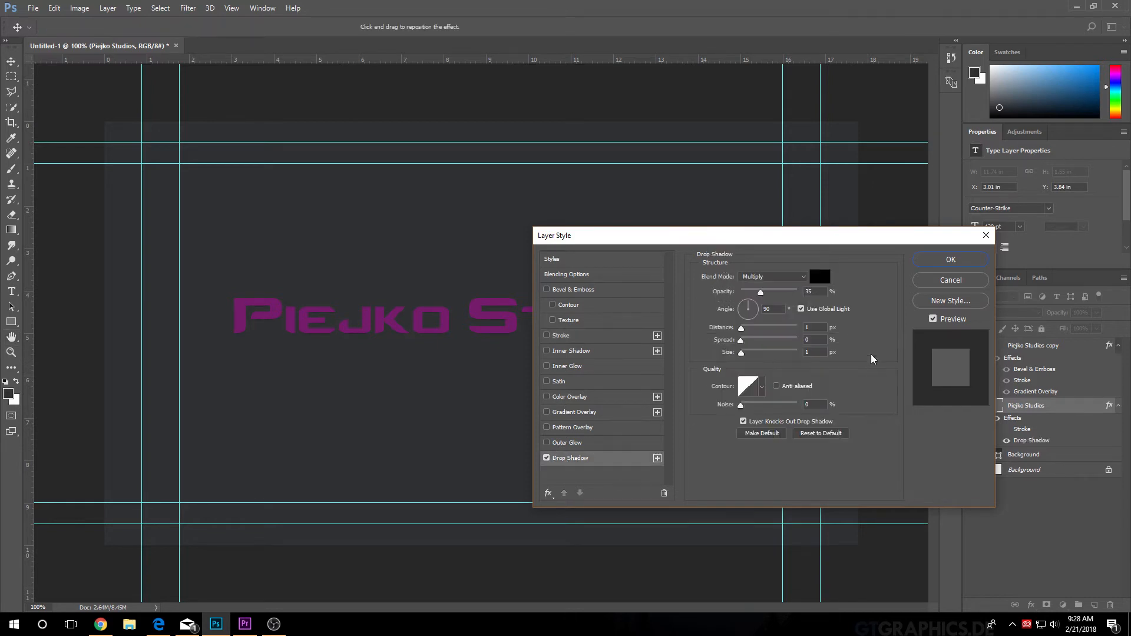
# Set the drop shadow's opacity to 45%, angle to 129° and distance to 16 px, and slightly increase its spread and size
pyautogui.click(766, 292)
pyautogui.moveTo(741, 328); pyautogui.dragTo(748, 327)
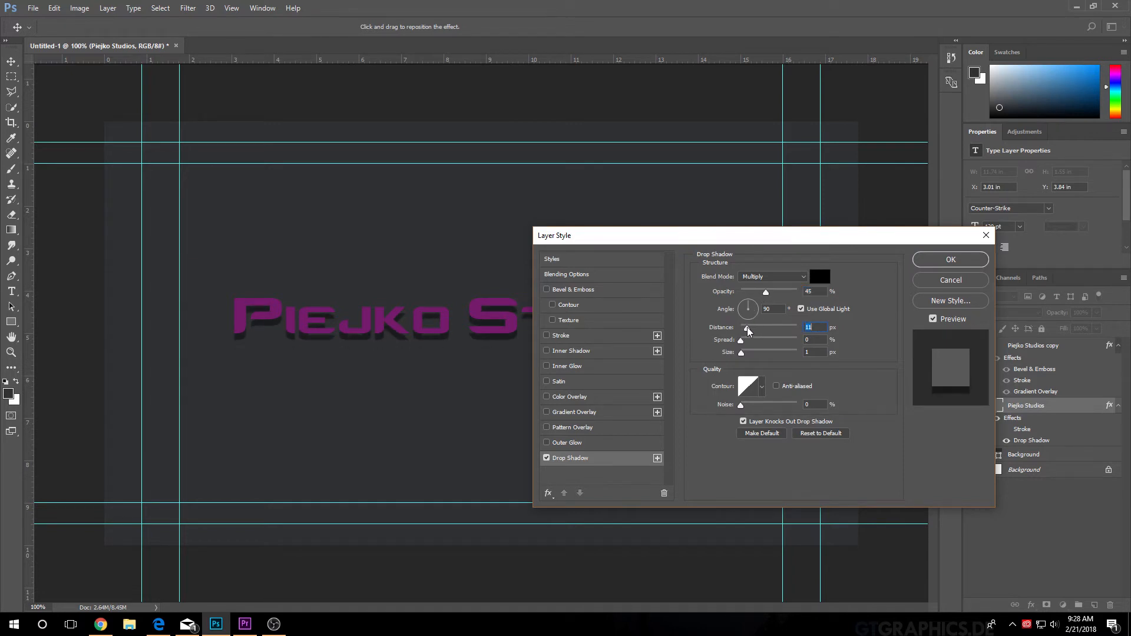
pyautogui.click(746, 308)
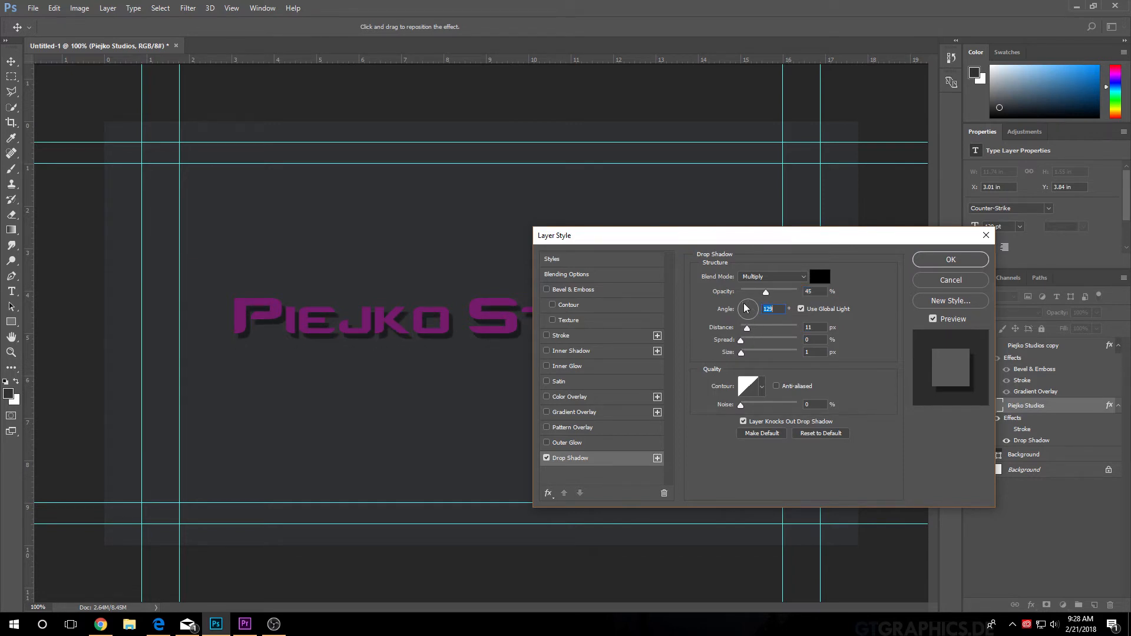
pyautogui.moveTo(750, 334); pyautogui.dragTo(751, 334)
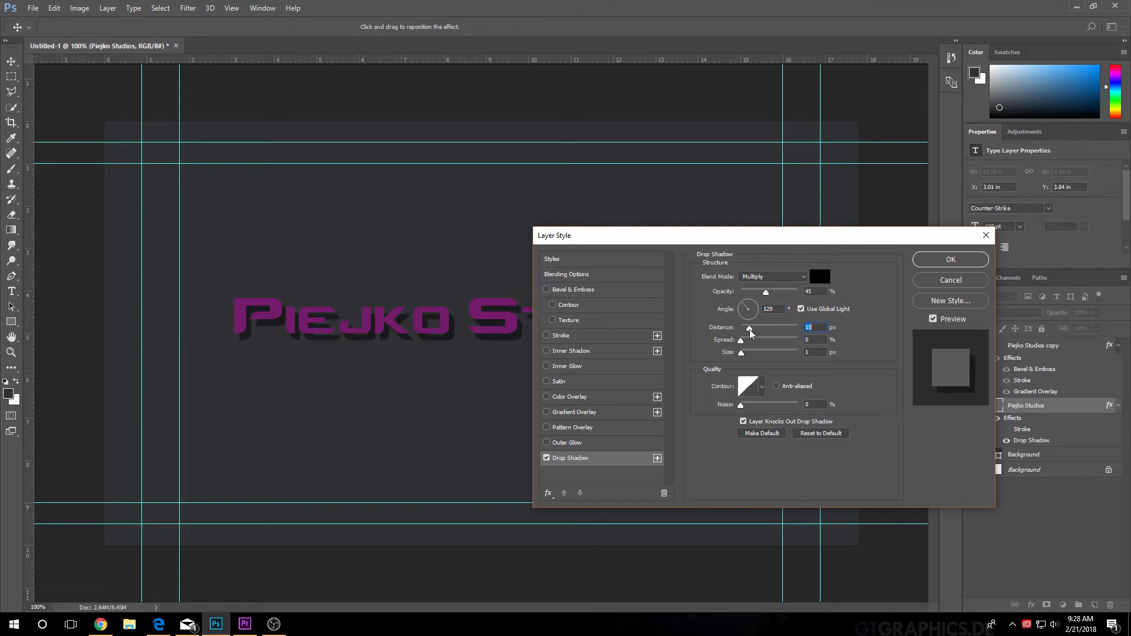
pyautogui.moveTo(759, 245); pyautogui.dragTo(832, 188)
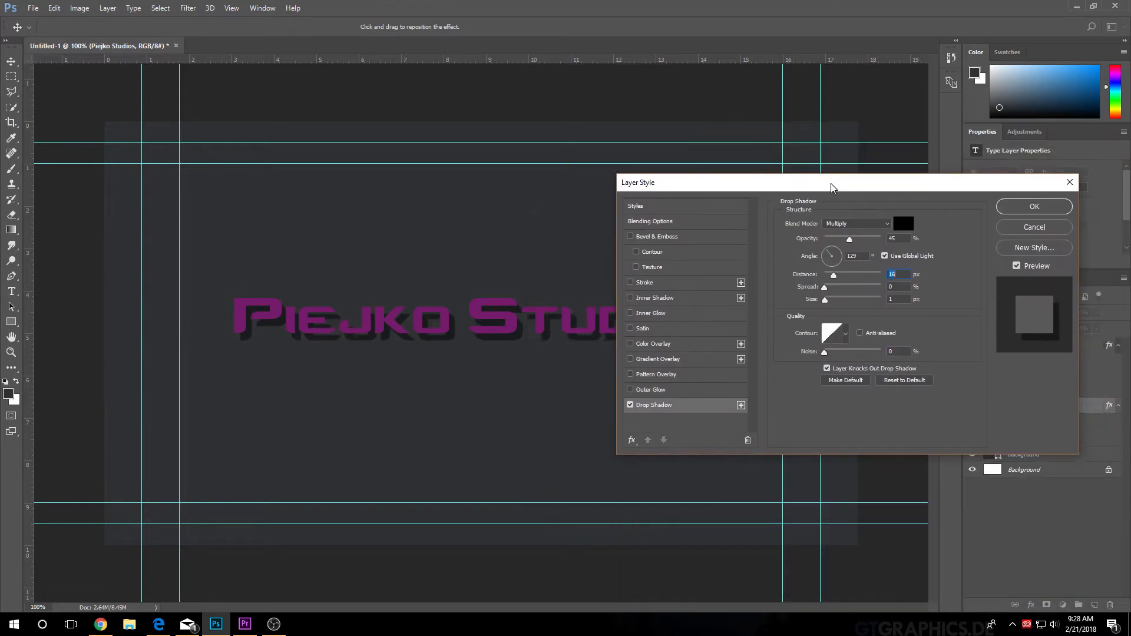
pyautogui.moveTo(824, 290)
pyautogui.mouseDown()
pyautogui.moveTo(855, 286)
pyautogui.moveTo(829, 287)
pyautogui.moveTo(830, 300)
pyautogui.mouseUp()
# Colour the drop shadow dark purple, hex 23042c, and apply the layer style
pyautogui.click(909, 224)
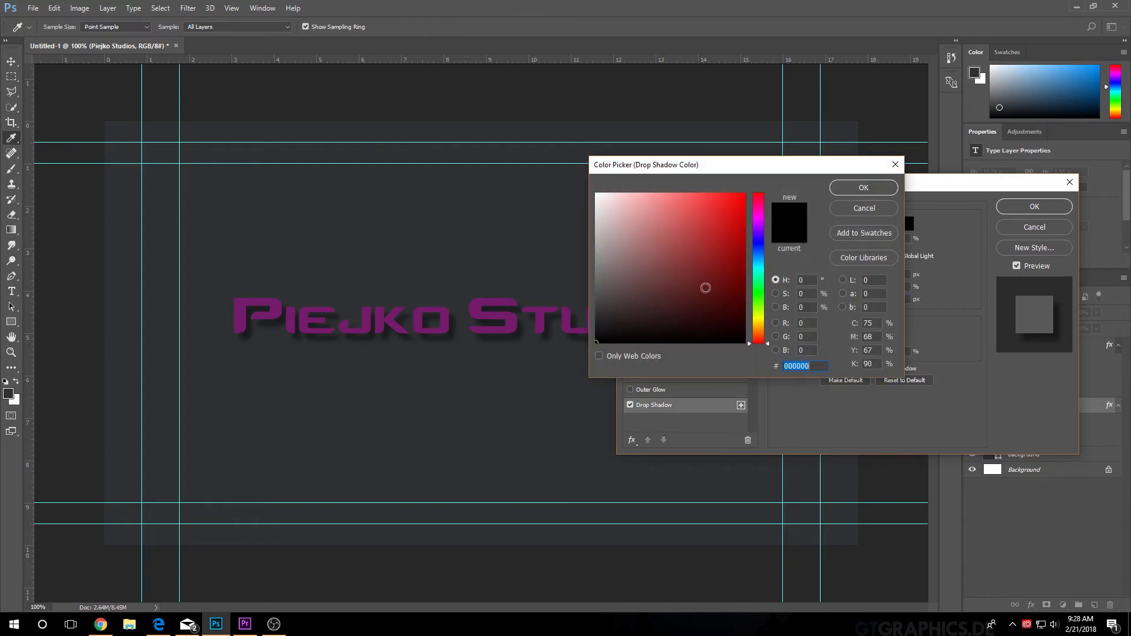
pyautogui.click(733, 318)
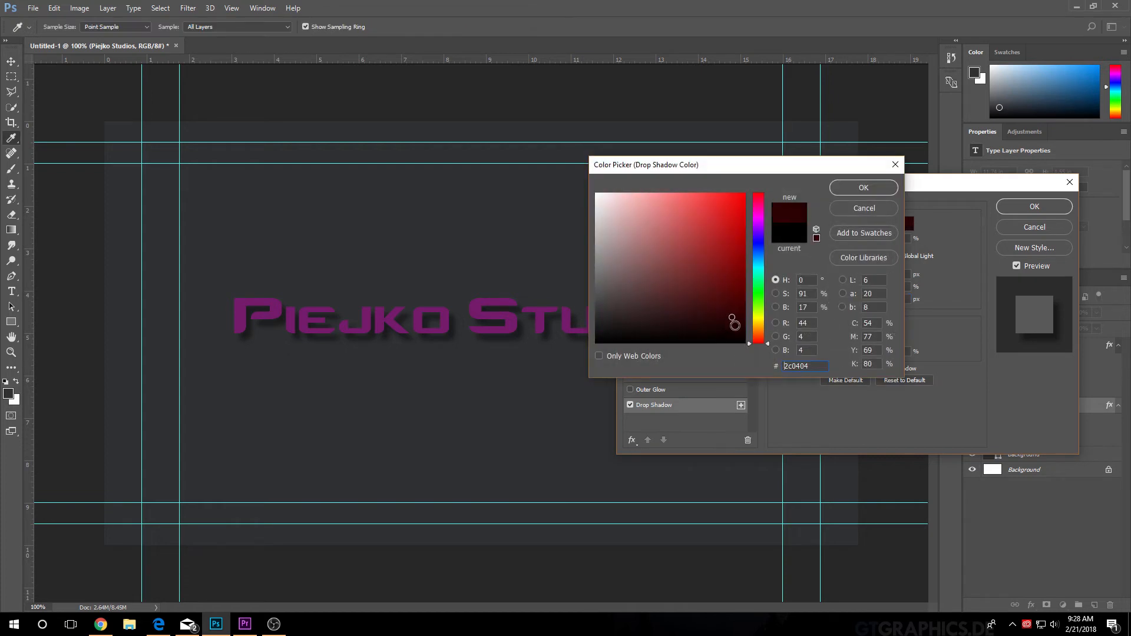
pyautogui.click(759, 224)
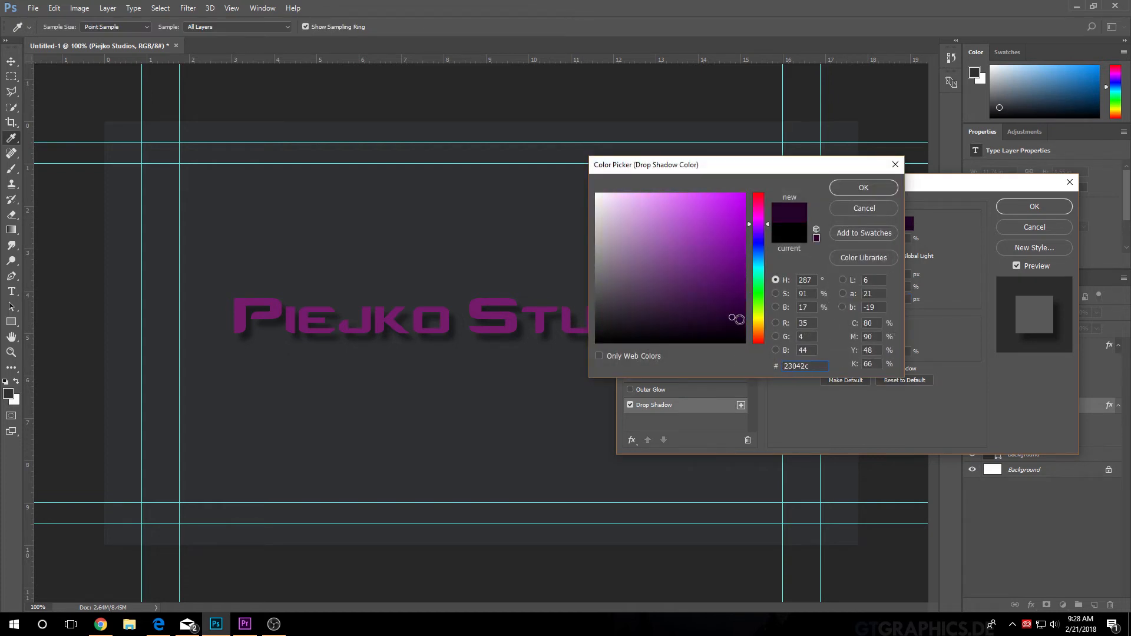
pyautogui.click(847, 185)
pyautogui.click(1015, 209)
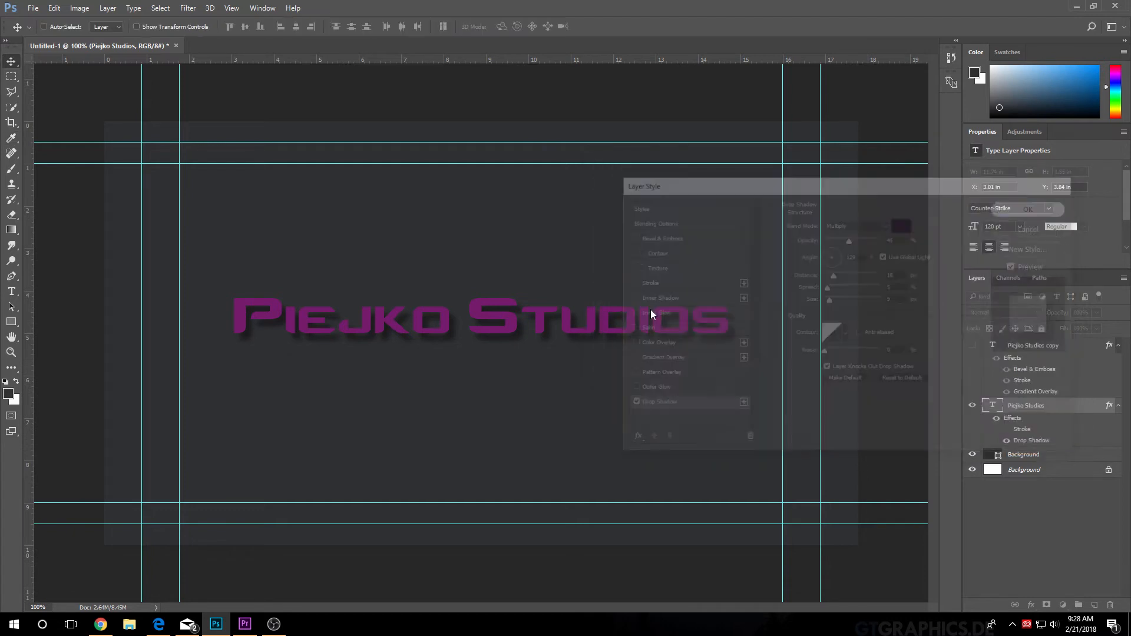
# Add a Bevel & Emboss effect to the original text layer with depth 126%, size 16 px and soften 0 px
pyautogui.doubleClick(1013, 419)
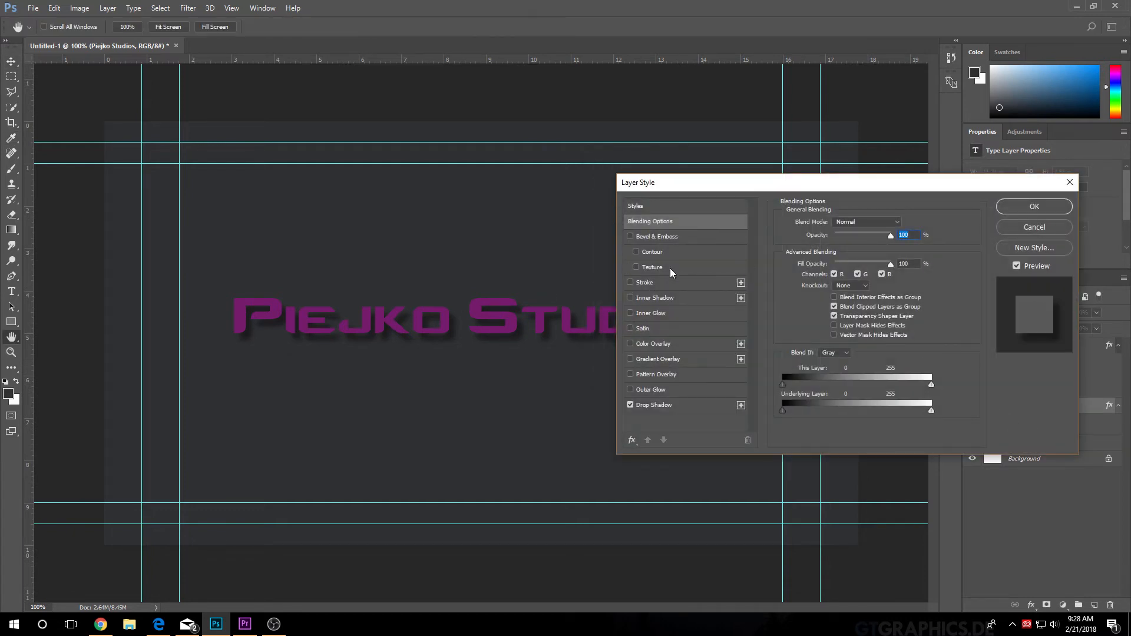
pyautogui.click(667, 237)
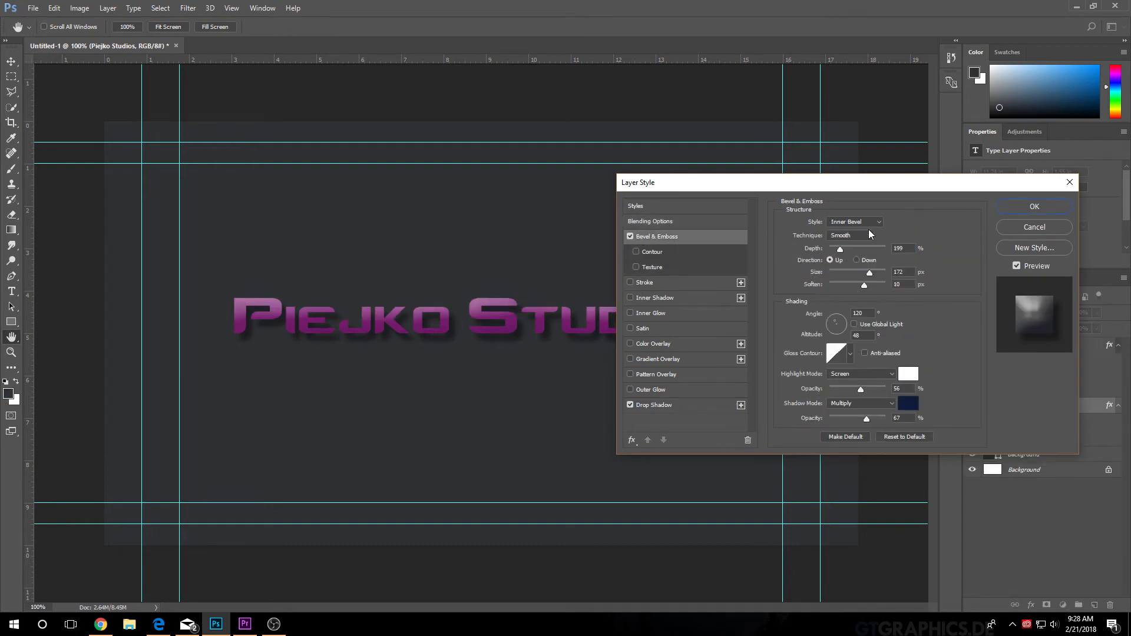
pyautogui.moveTo(841, 248); pyautogui.dragTo(839, 273)
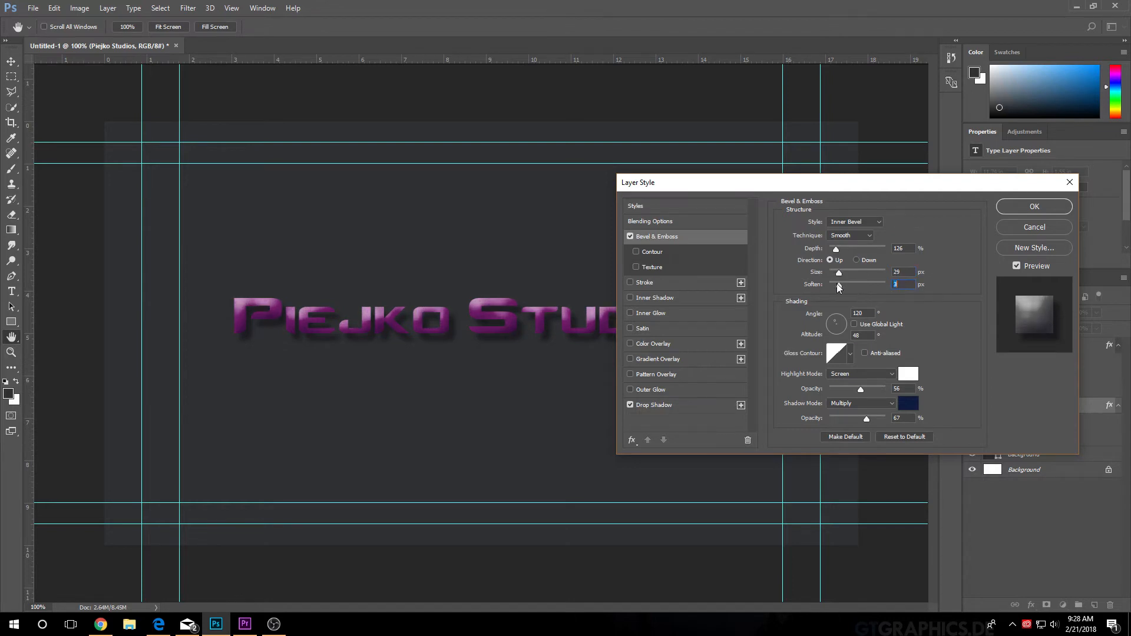
pyautogui.moveTo(839, 273); pyautogui.dragTo(836, 273)
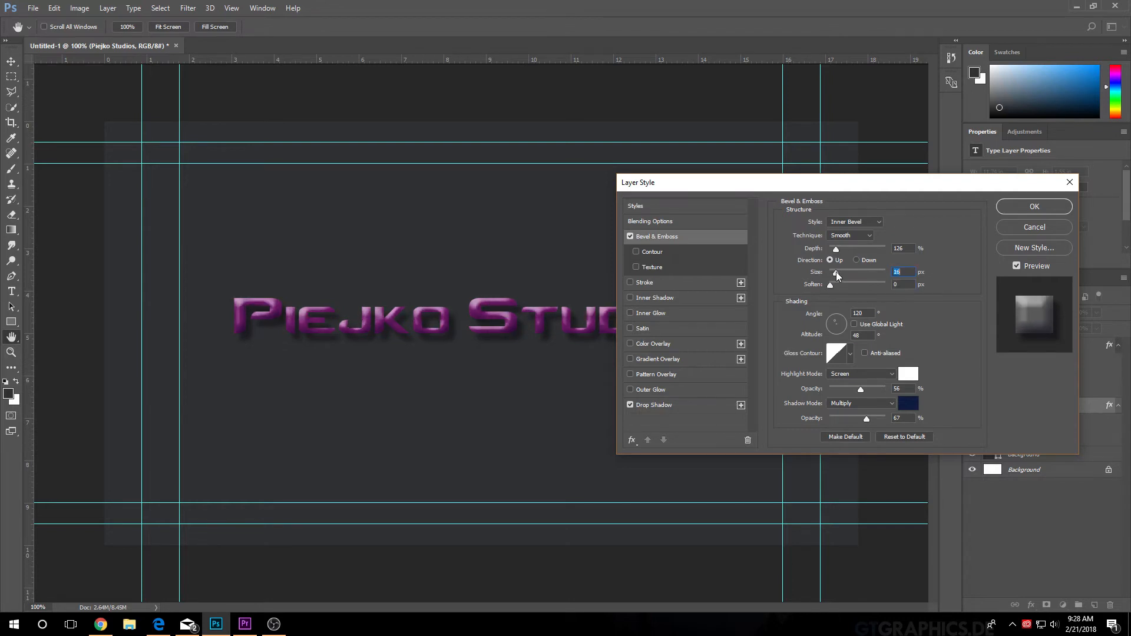
# Keep the bevel's style at Inner Bevel, compare the Smooth technique with Chisel Hard, and settle on Chisel Hard
pyautogui.click(864, 222)
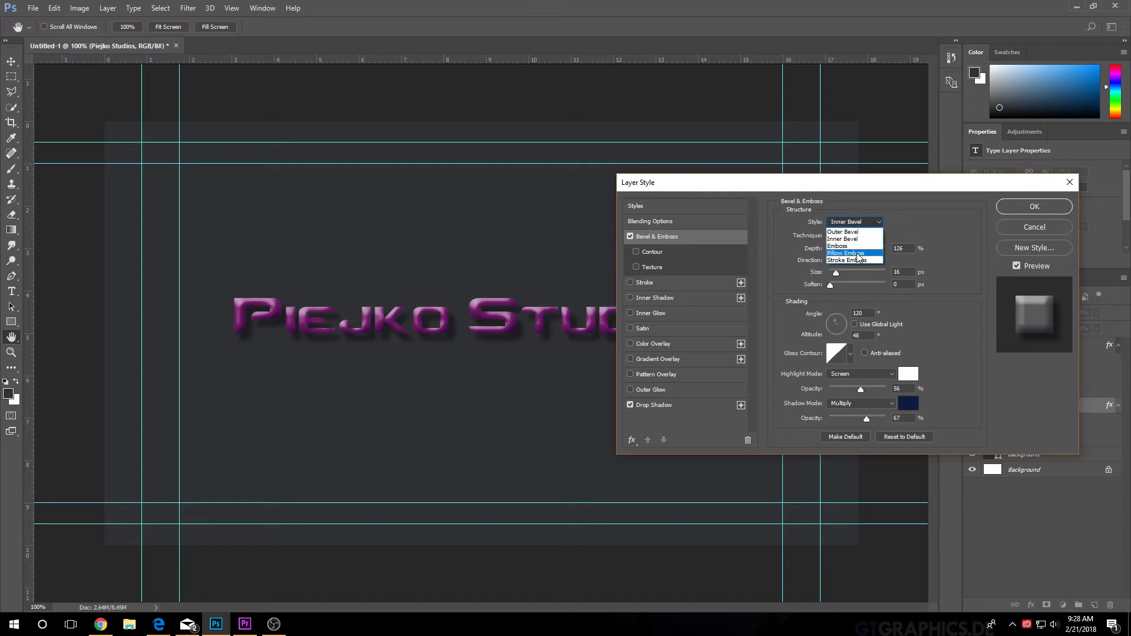
pyautogui.click(849, 239)
pyautogui.click(851, 236)
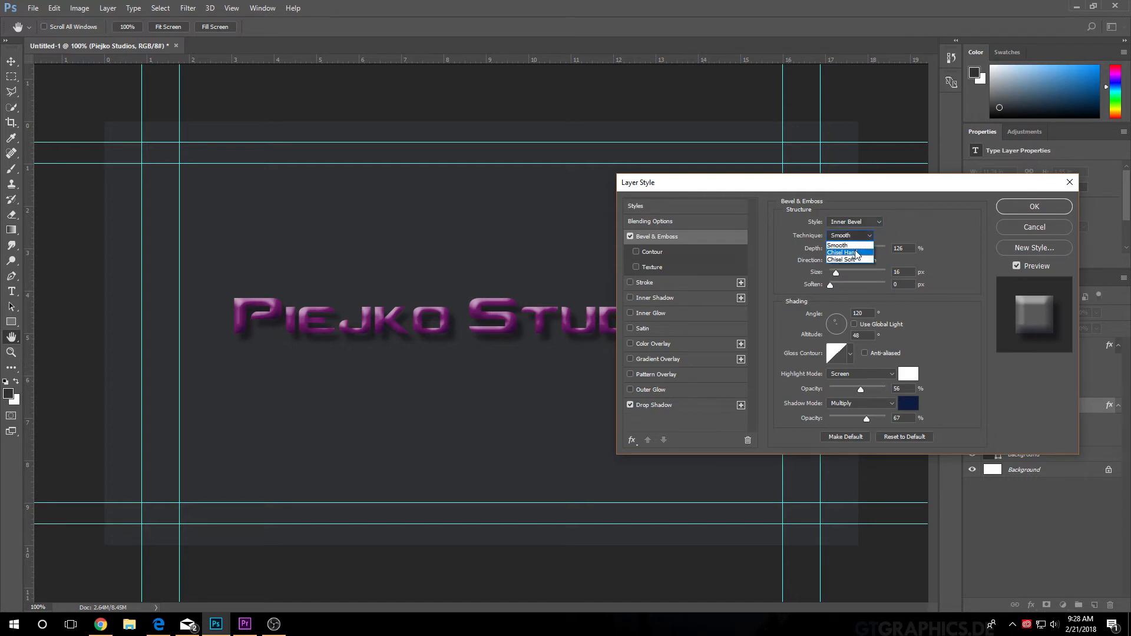
pyautogui.click(855, 249)
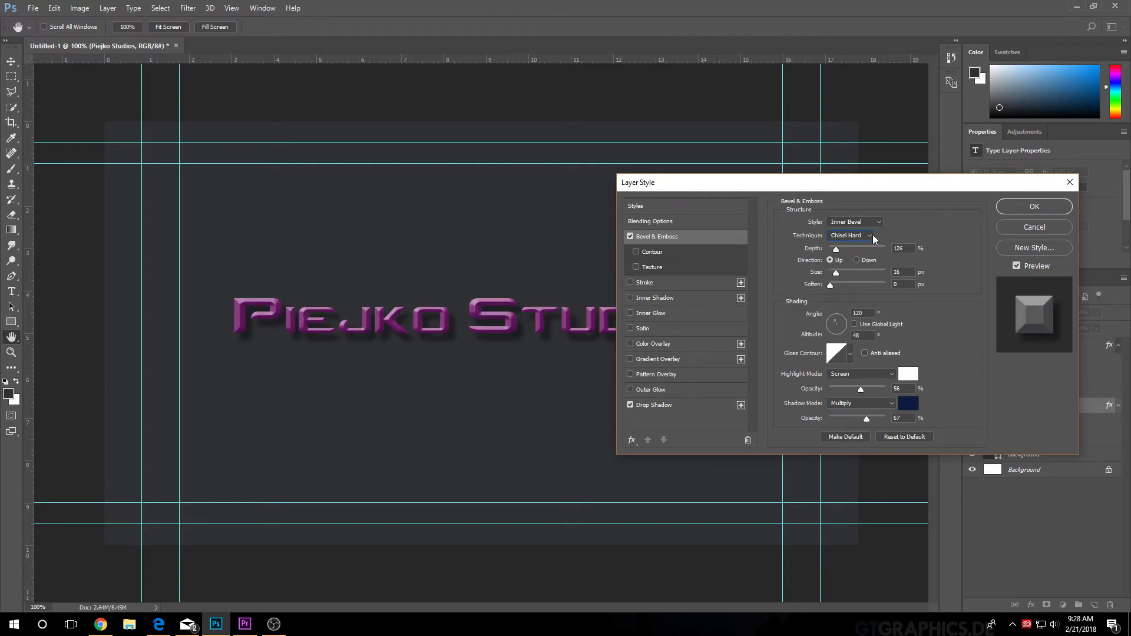
pyautogui.click(872, 236)
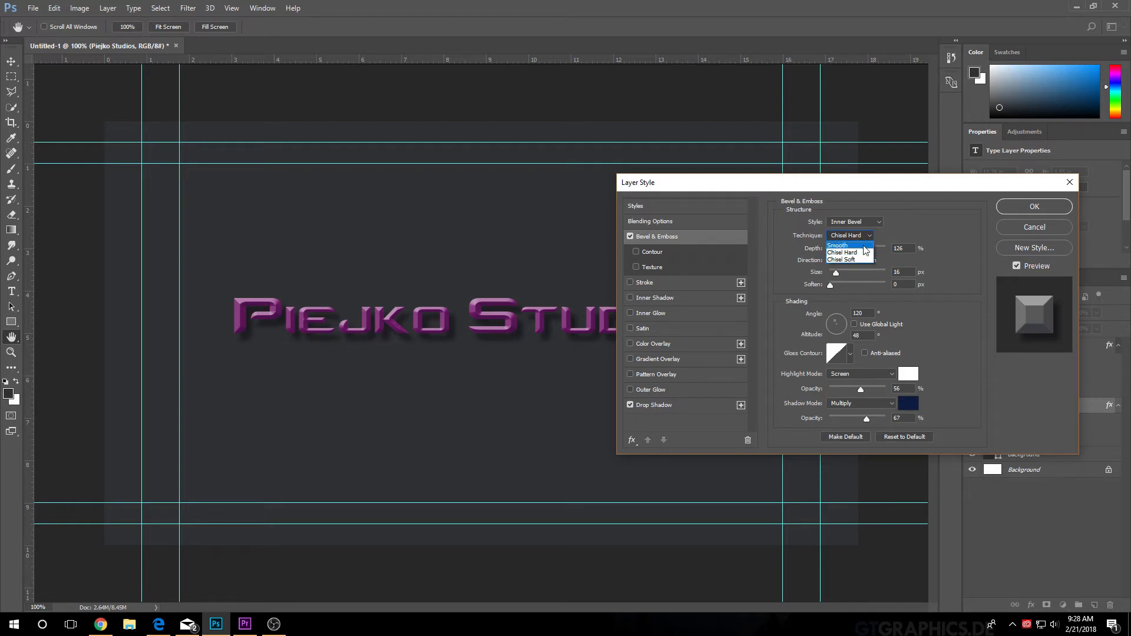
pyautogui.click(864, 246)
pyautogui.click(862, 236)
pyautogui.click(859, 252)
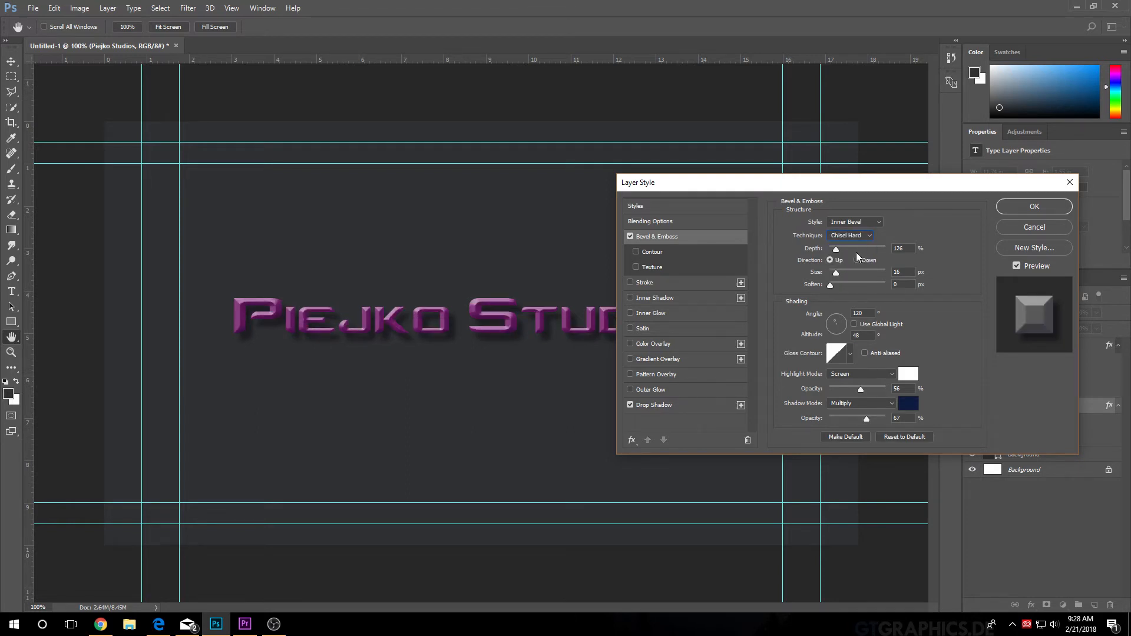
# Colour the bevel's highlight light pink, hex e6aee1, and apply the layer style to the original text
pyautogui.click(908, 374)
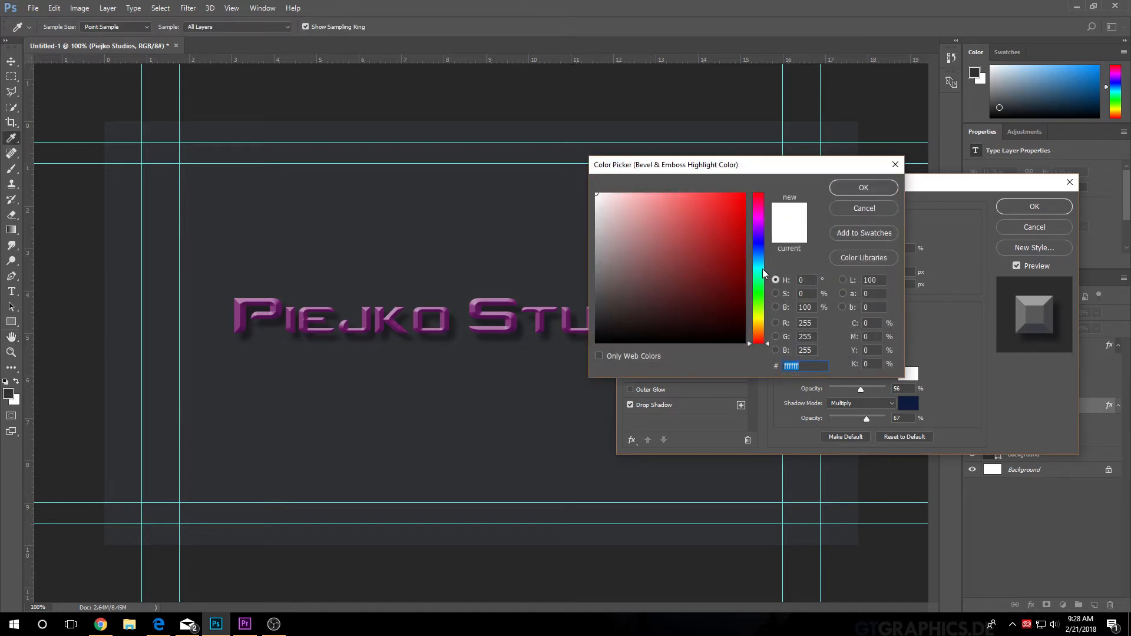
pyautogui.click(758, 216)
pyautogui.click(620, 198)
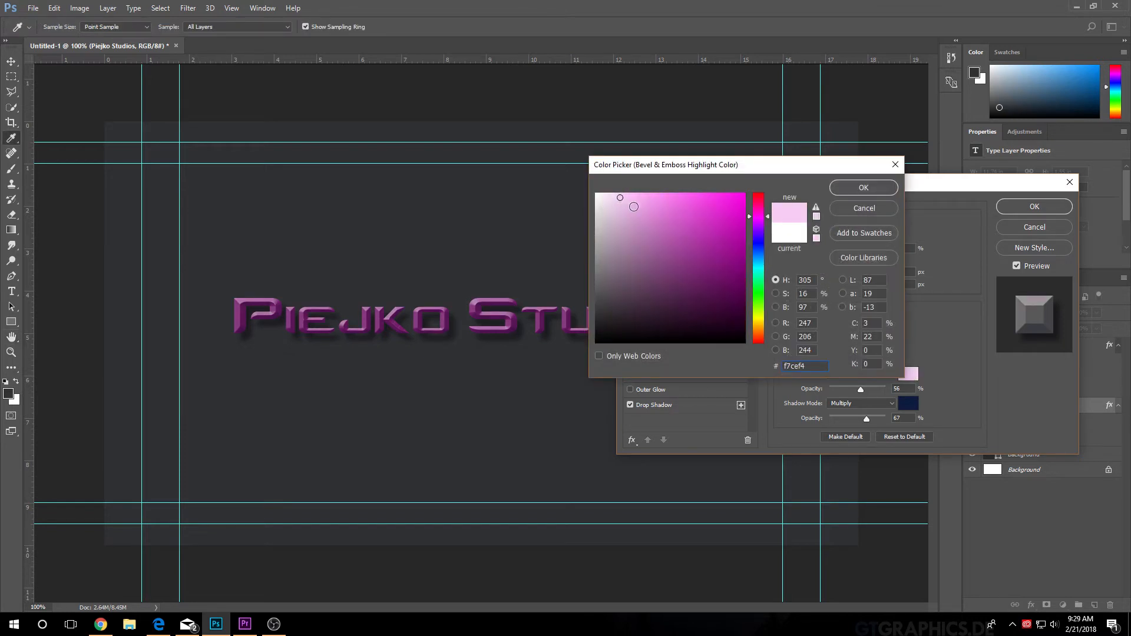
pyautogui.click(632, 208)
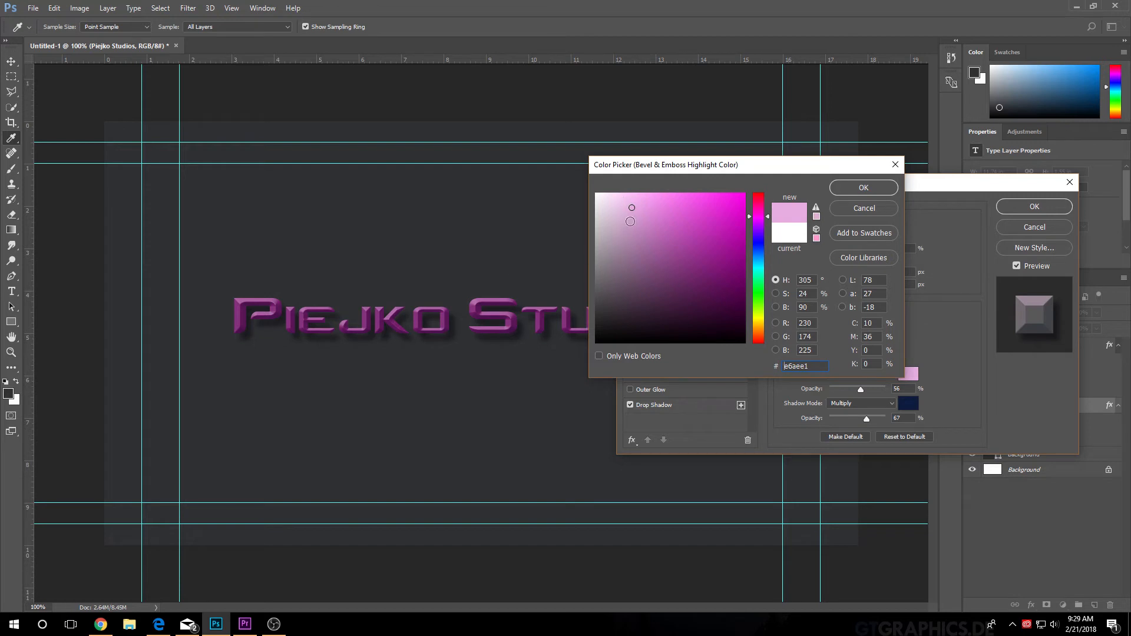
pyautogui.click(838, 189)
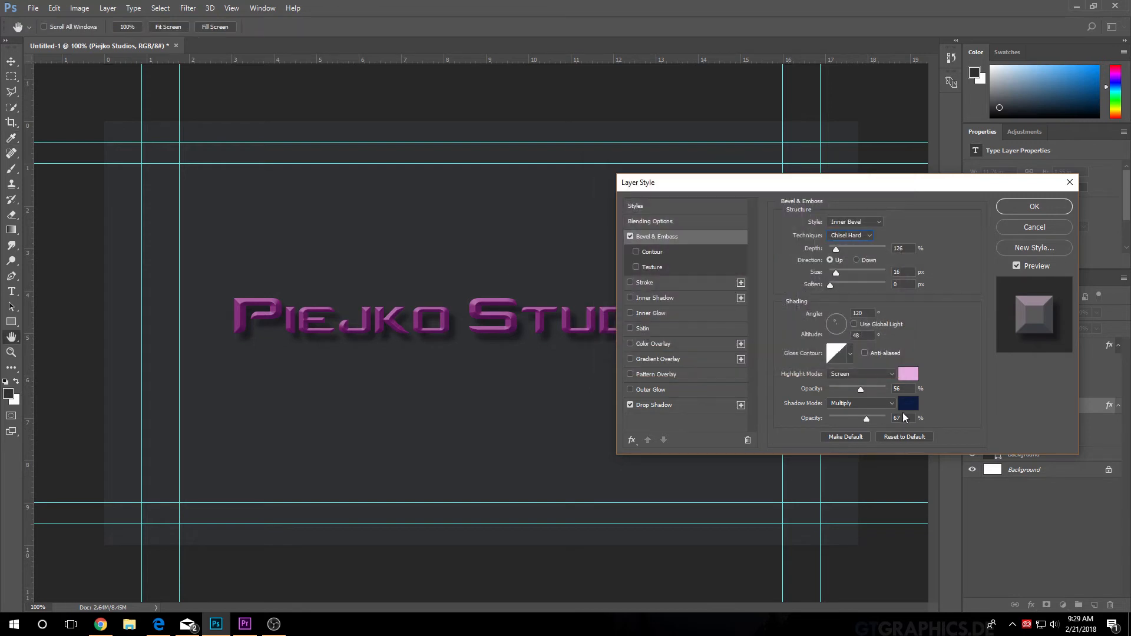
pyautogui.moveTo(805, 186); pyautogui.dragTo(860, 173)
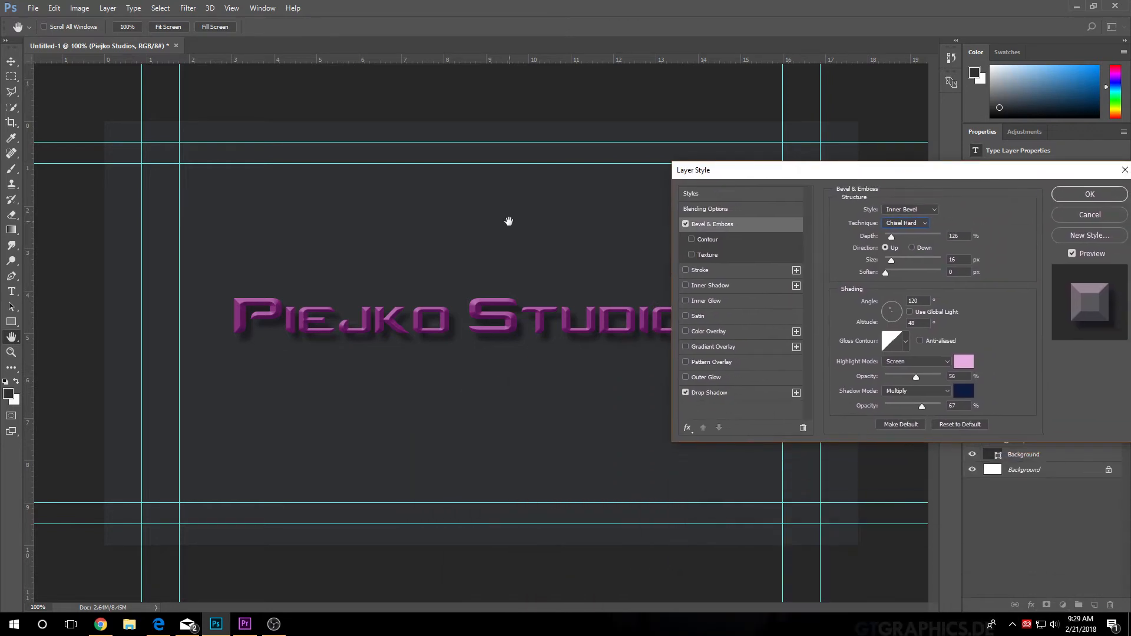
pyautogui.click(1069, 192)
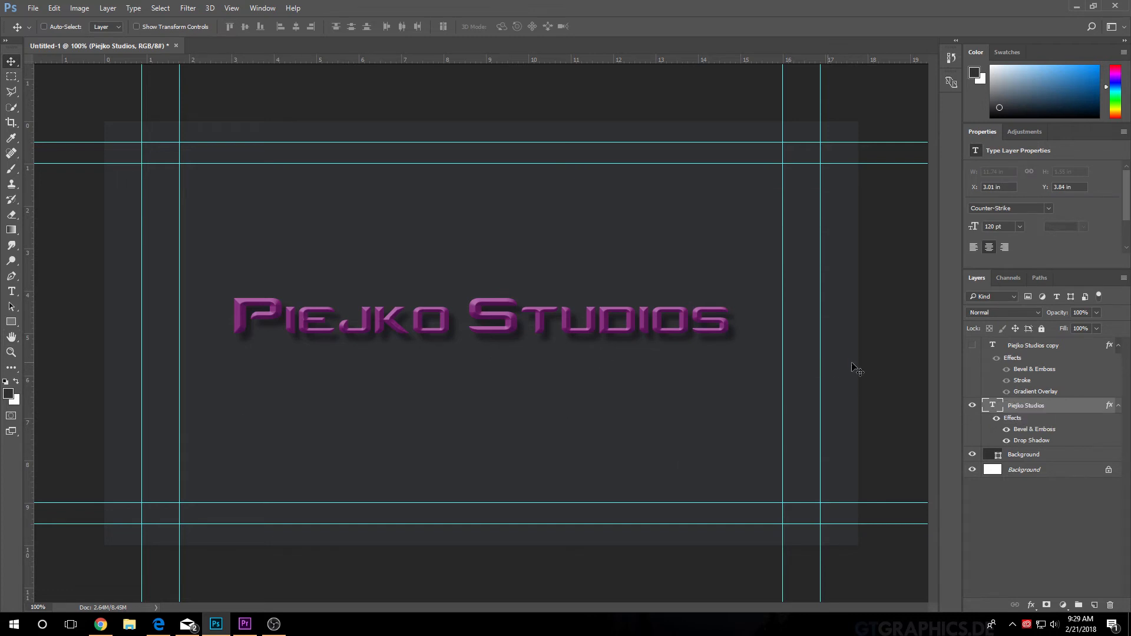
# Try an Arc text warp with a +24% horizontal bend on the original text layer
pyautogui.doubleClick(993, 405)
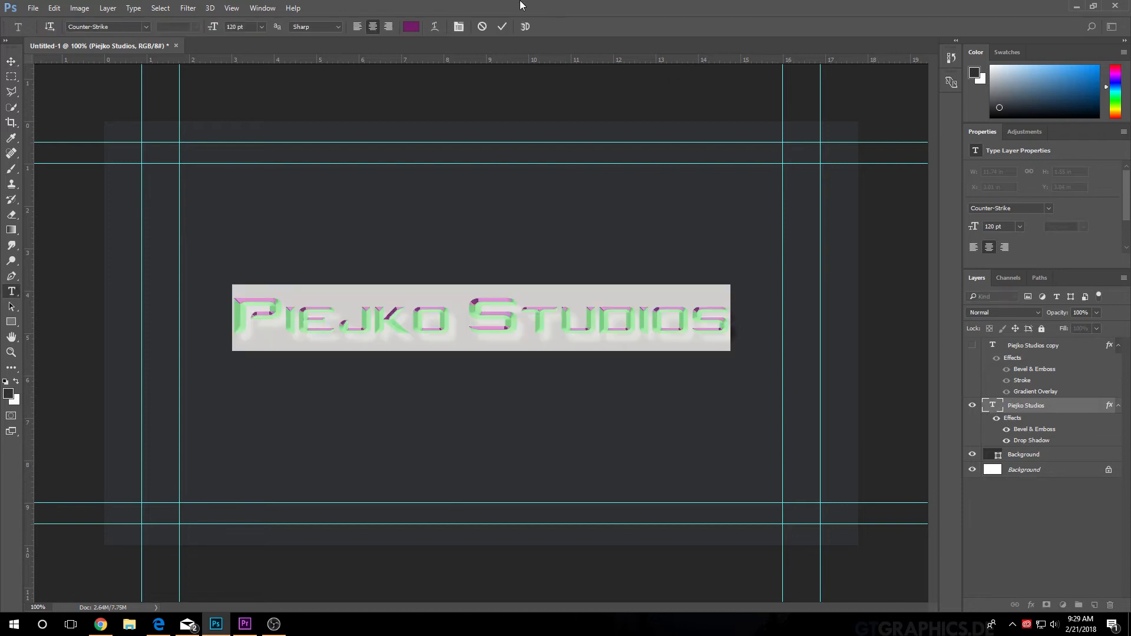
pyautogui.click(434, 26)
pyautogui.moveTo(587, 159); pyautogui.dragTo(788, 117)
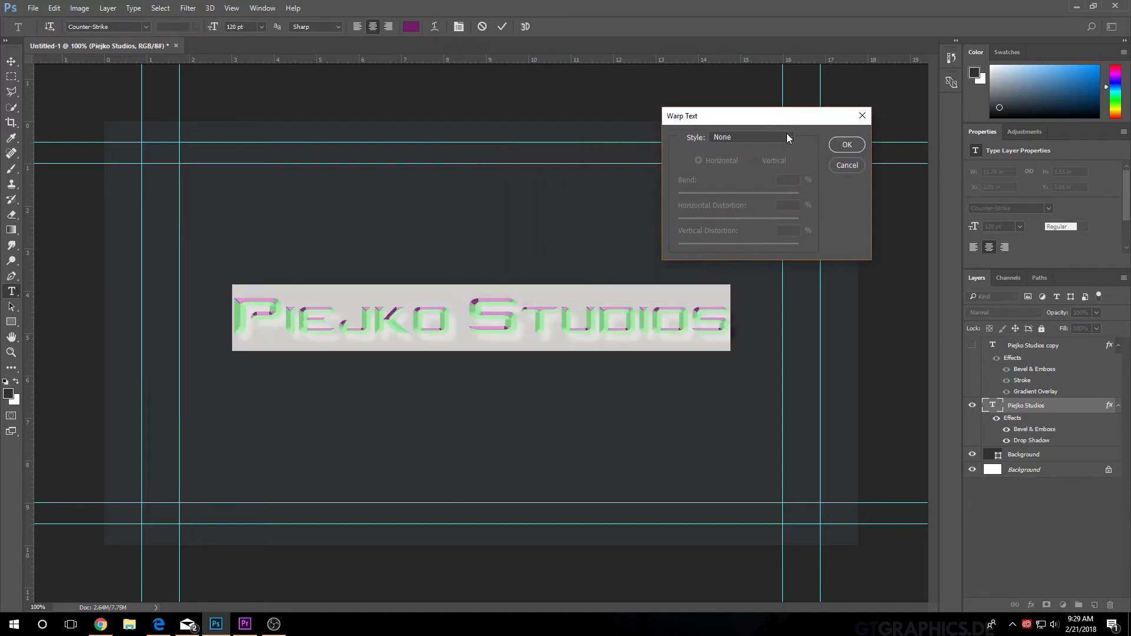
pyautogui.click(787, 136)
pyautogui.click(776, 155)
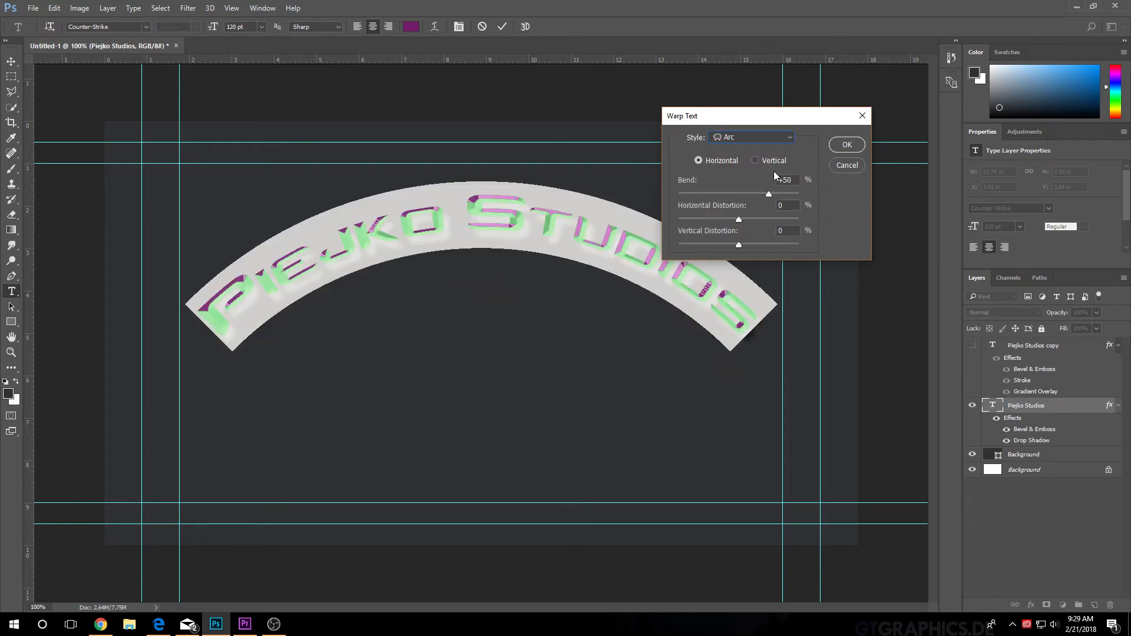
pyautogui.moveTo(766, 193); pyautogui.dragTo(754, 194)
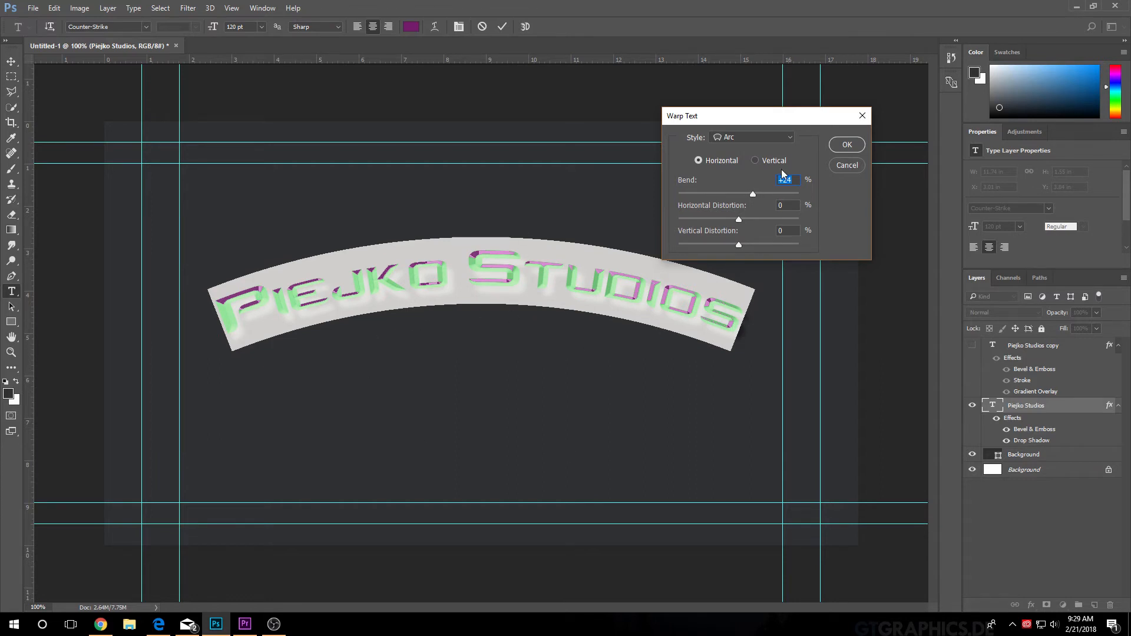
# Try the Bulge and Flag warp styles on the text, reset the warp style to None, and leave text editing
pyautogui.click(778, 137)
pyautogui.click(769, 222)
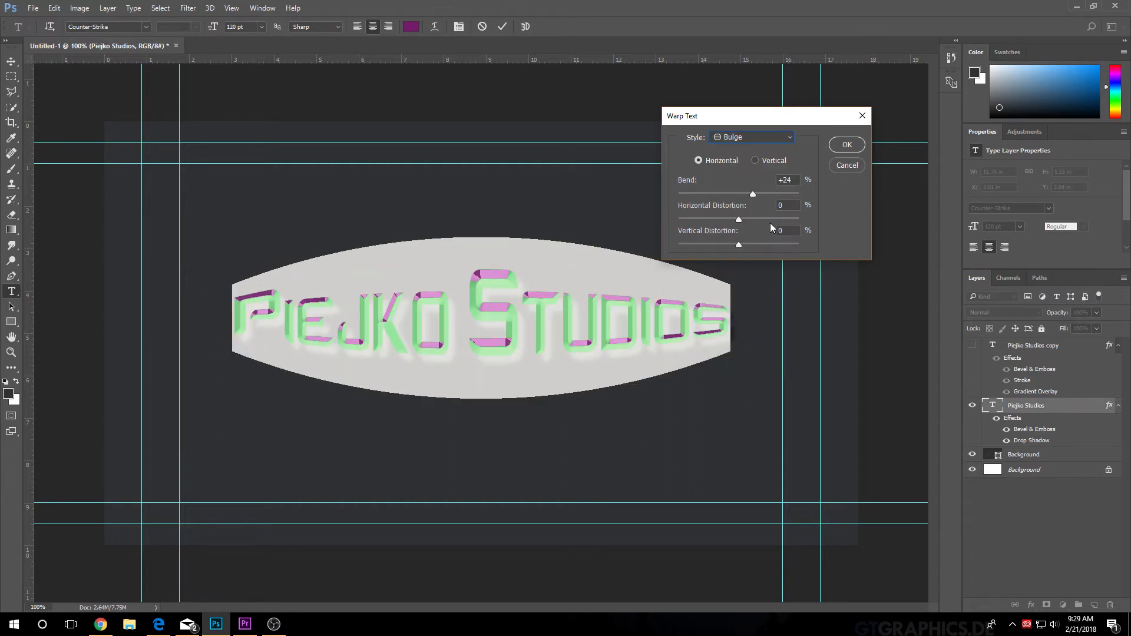
pyautogui.click(790, 142)
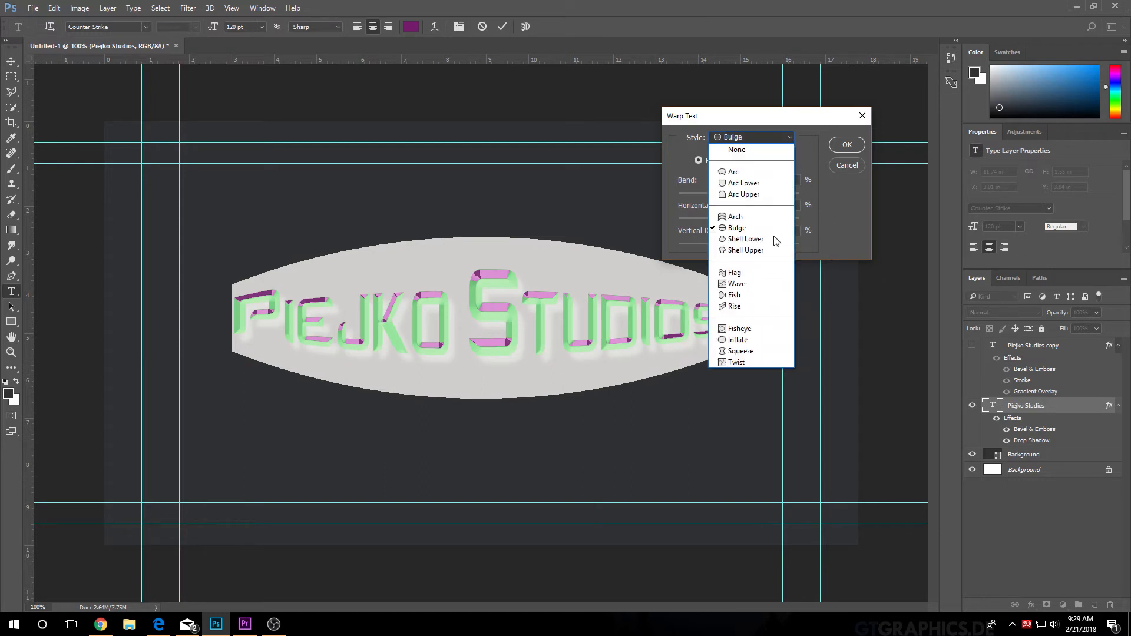
pyautogui.click(766, 274)
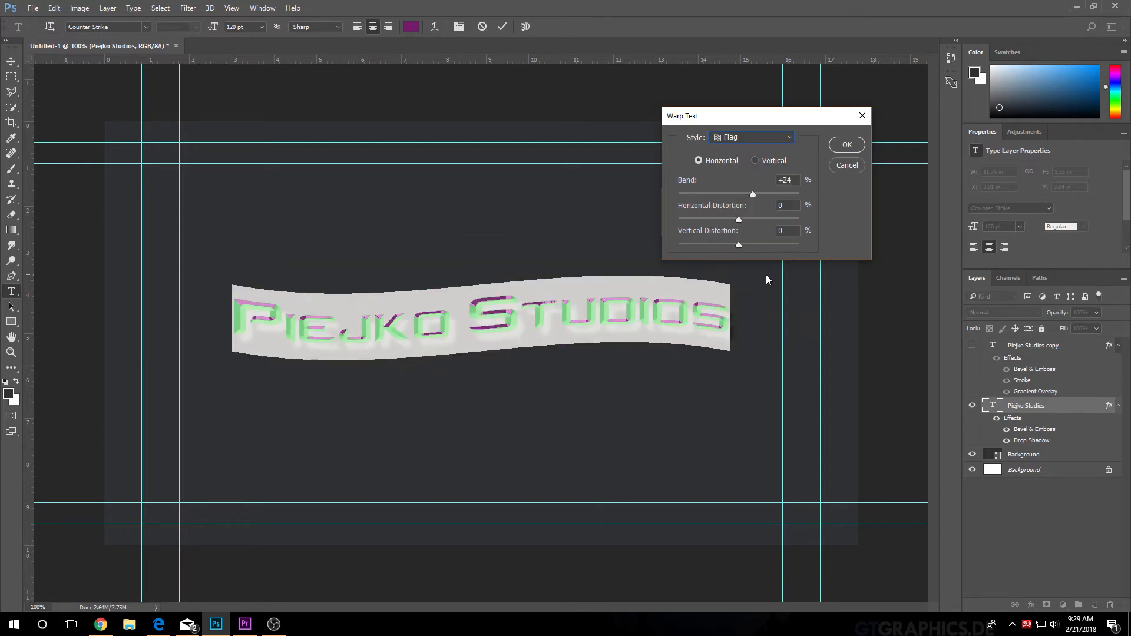
pyautogui.click(788, 141)
pyautogui.click(763, 151)
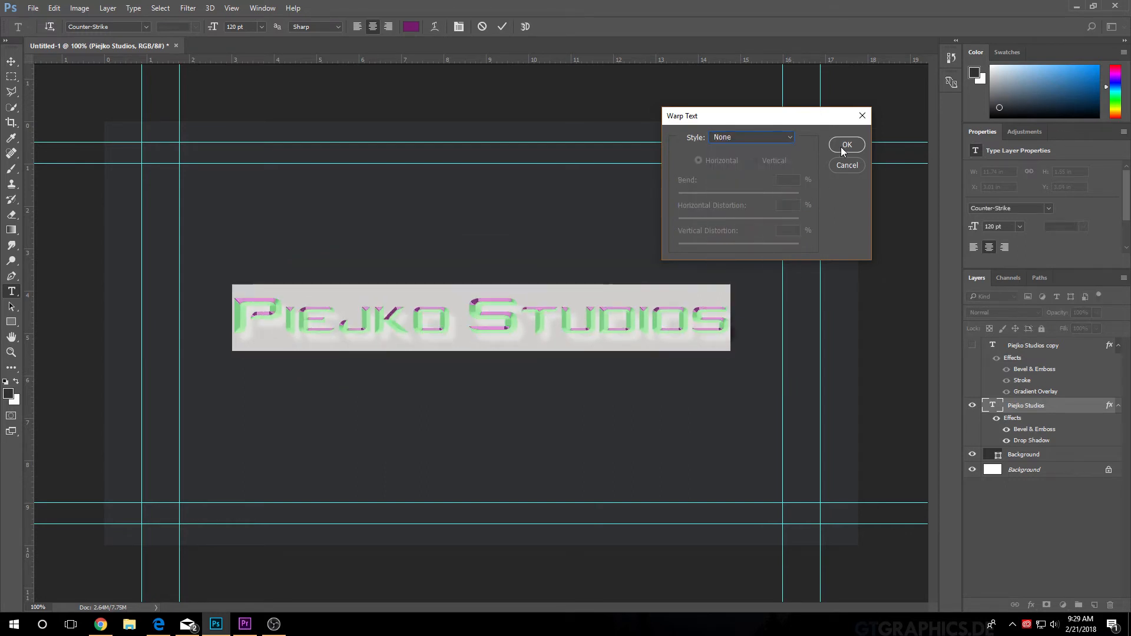
pyautogui.click(843, 145)
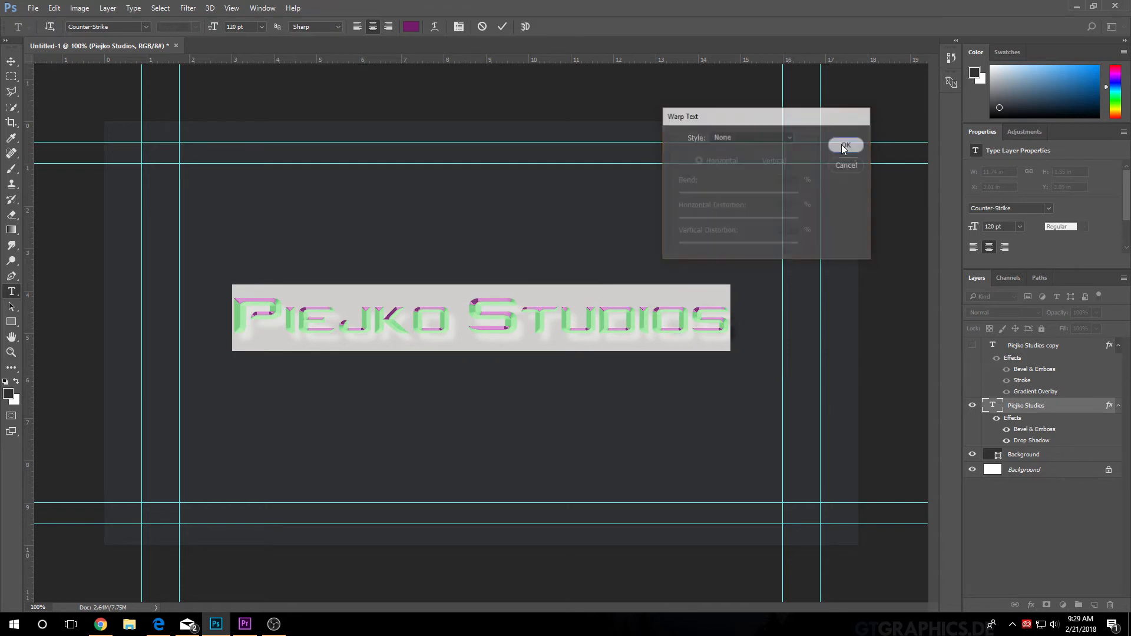
pyautogui.click(13, 79)
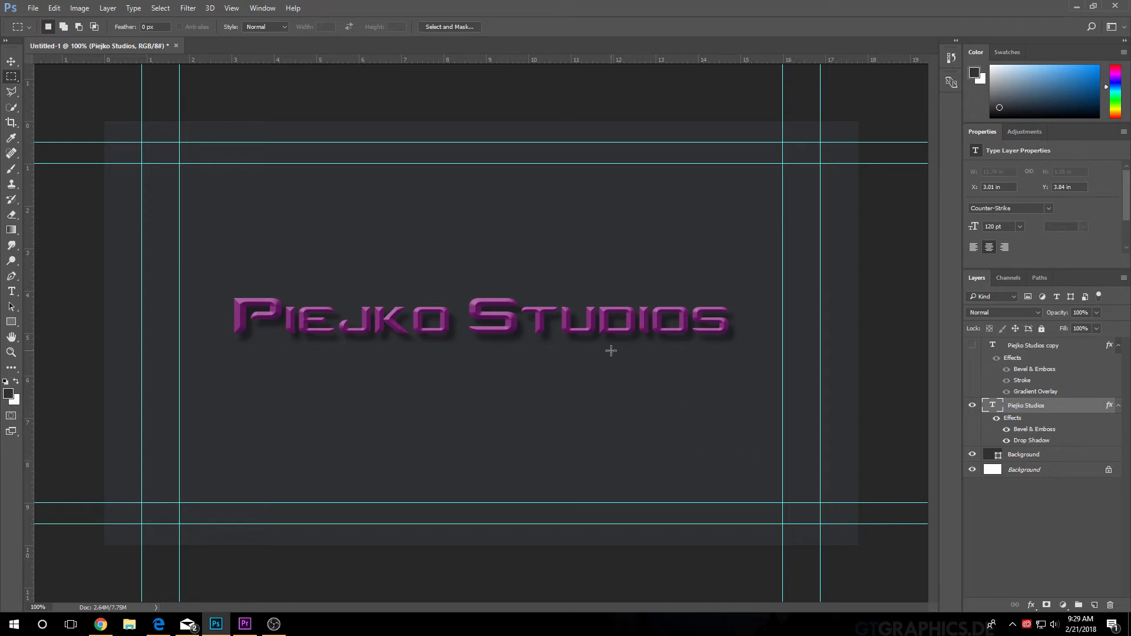
pyautogui.click(33, 9)
pyautogui.click(115, 141)
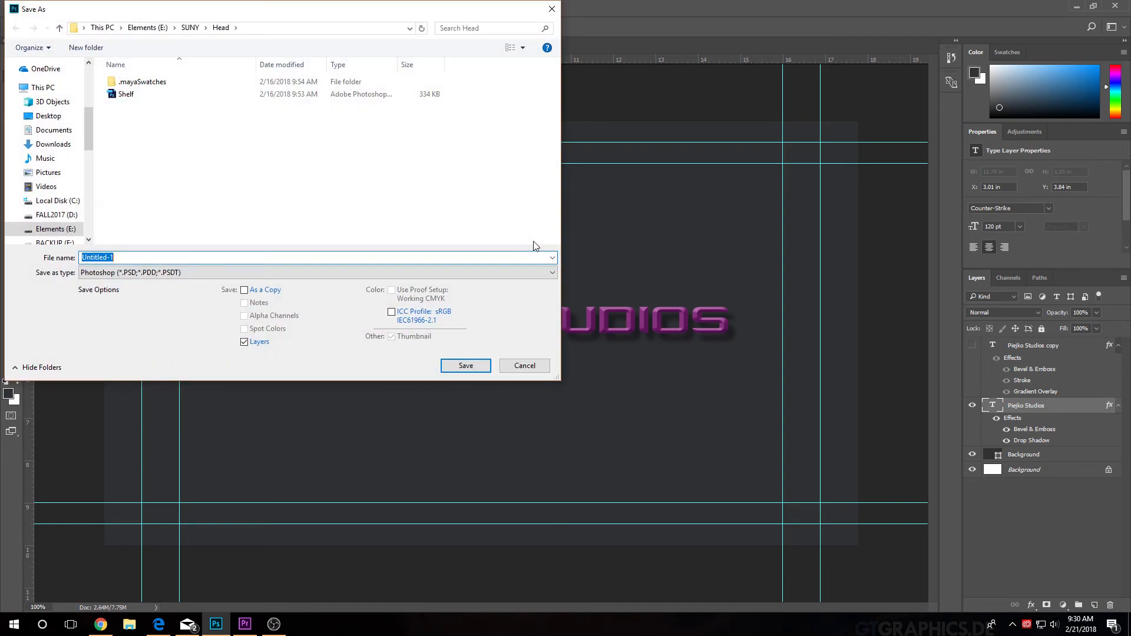
pyautogui.click(523, 367)
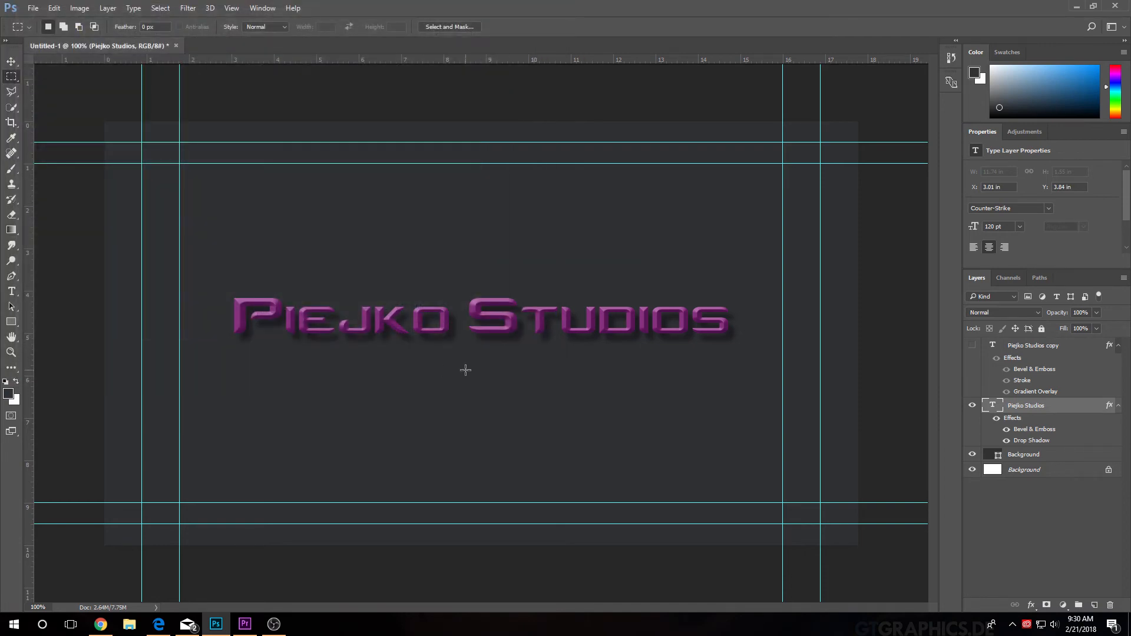
# Begin saving the document under a new name and browse to Projects > After Effects Demos on the Elements (E:) drive
pyautogui.click(33, 8)
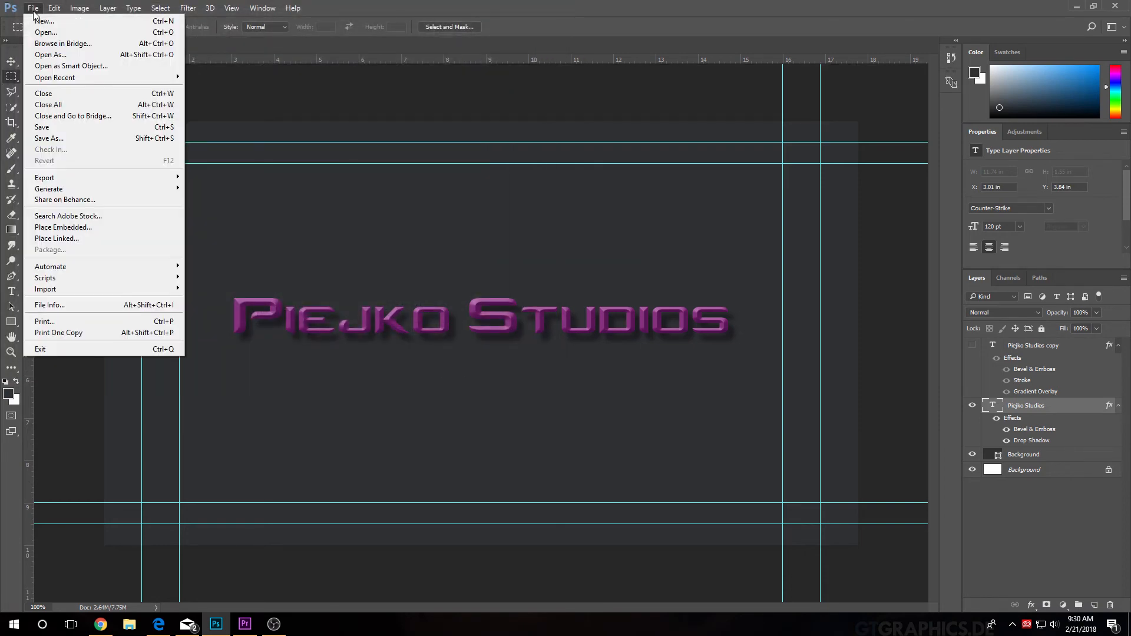
pyautogui.click(84, 143)
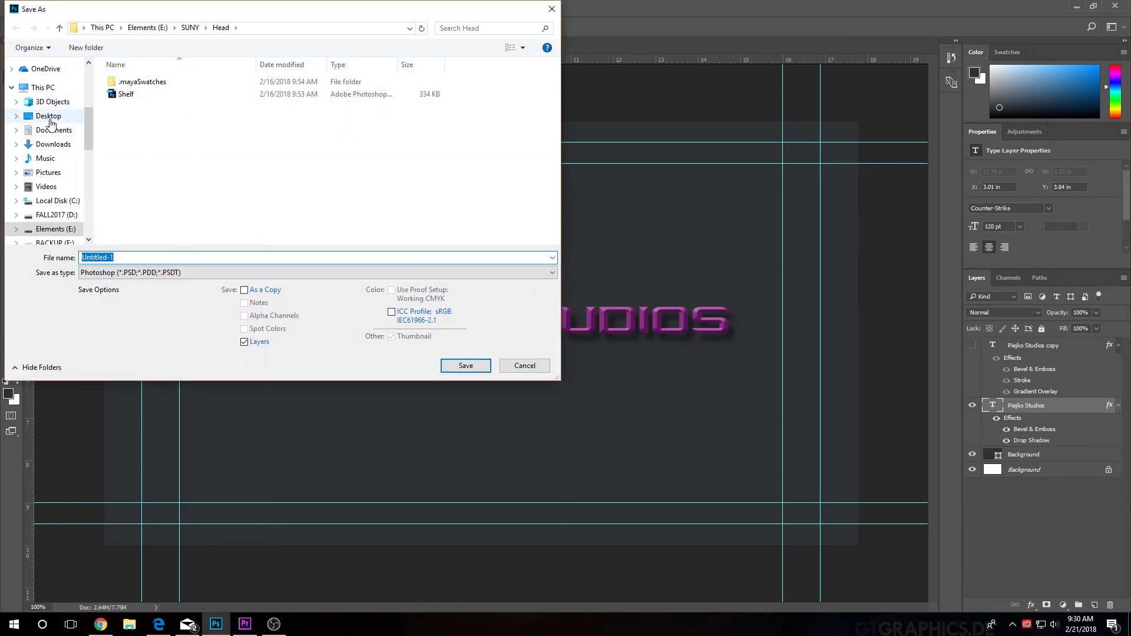
pyautogui.click(190, 28)
pyautogui.click(162, 29)
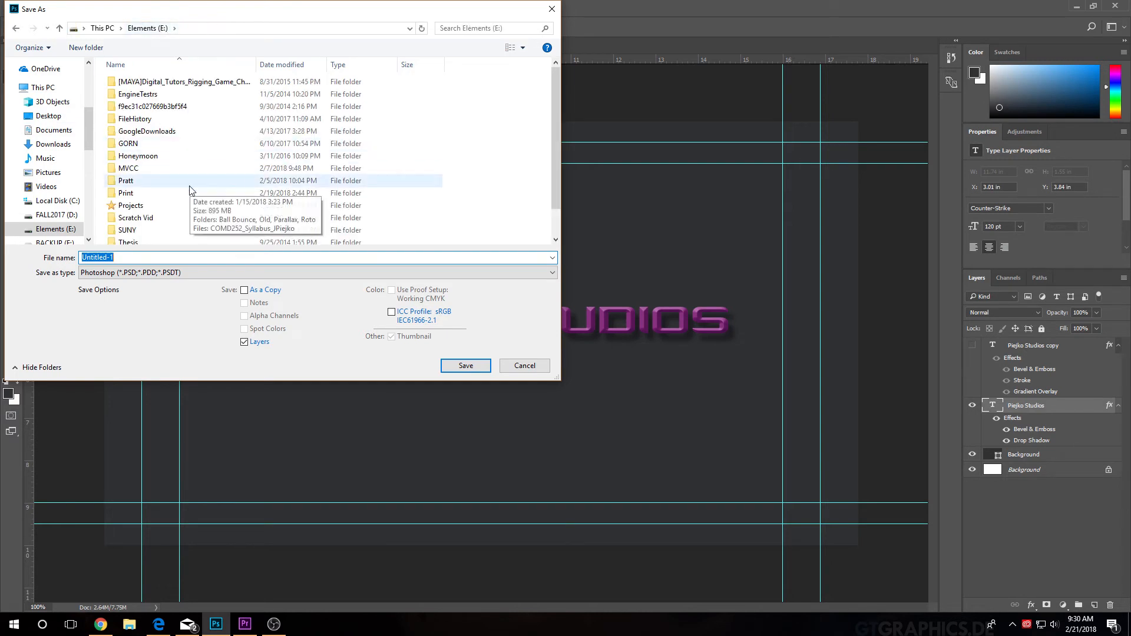
pyautogui.doubleClick(177, 206)
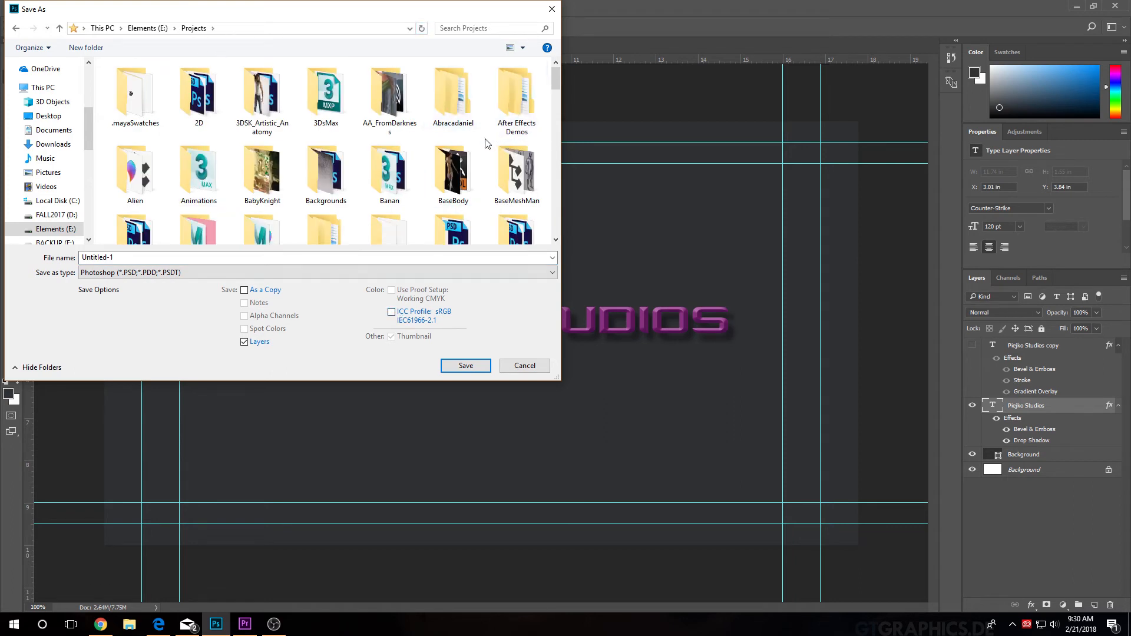
pyautogui.doubleClick(518, 109)
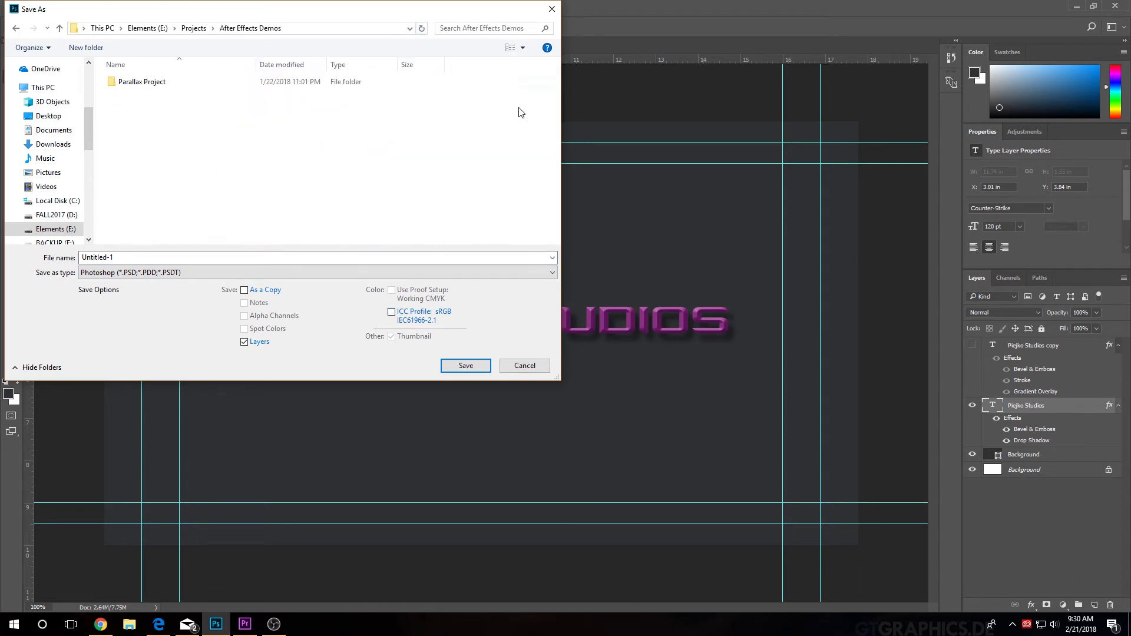
# Create a folder named Logo inside After Effects Demos and open it as the save location
pyautogui.rightClick(192, 139)
pyautogui.moveTo(171, 273)
pyautogui.click(247, 275)
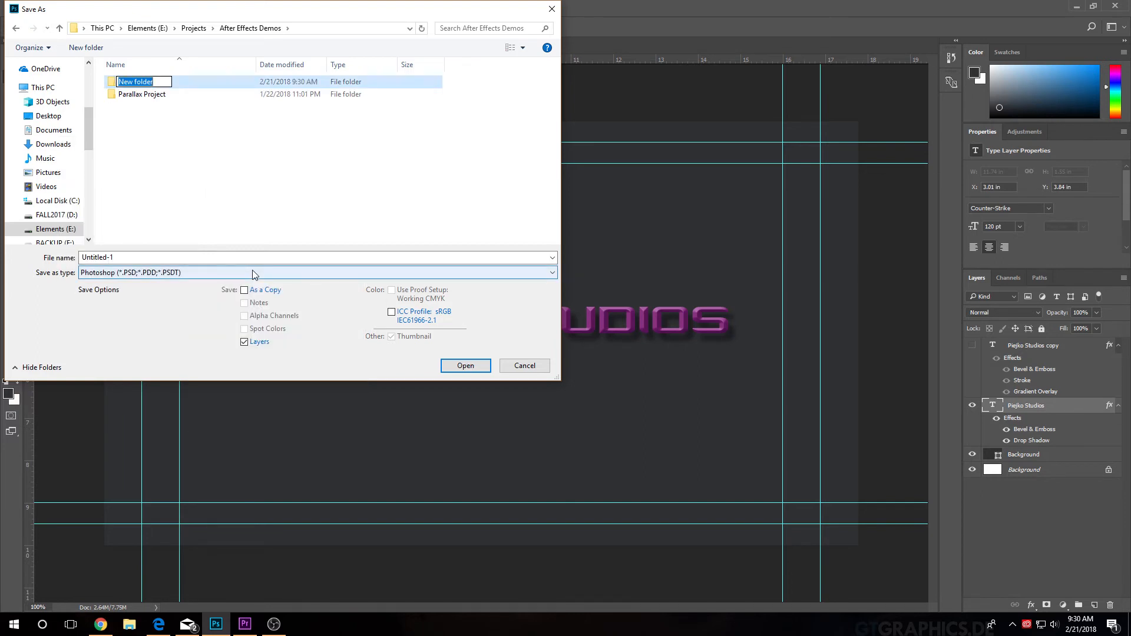
pyautogui.write('Logo')
pyautogui.press('Return')
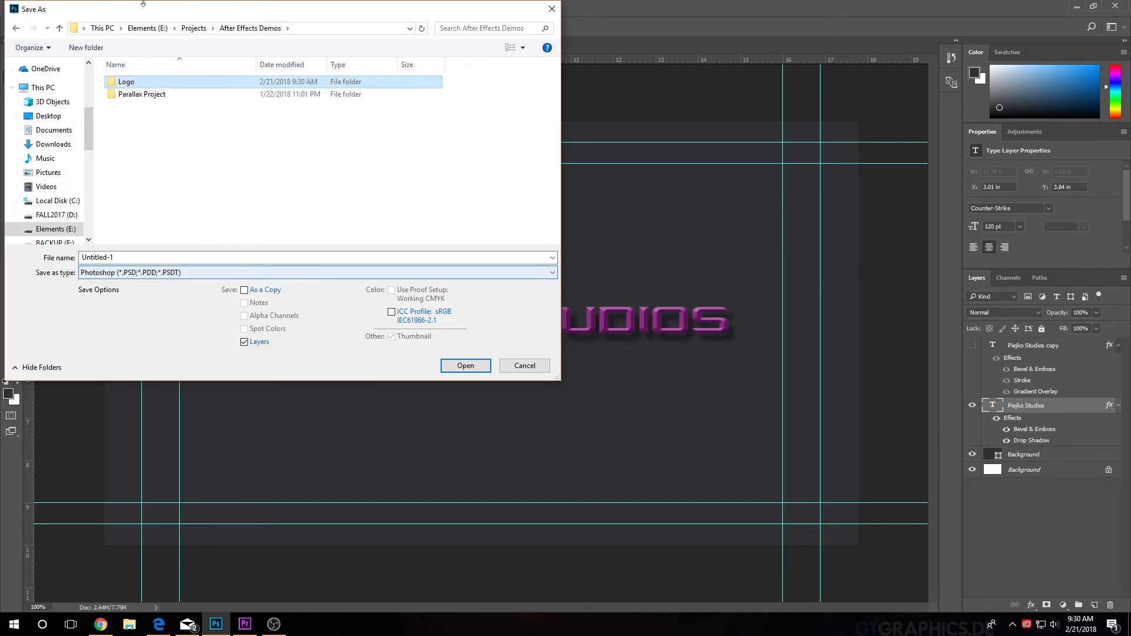
pyautogui.doubleClick(134, 88)
# Save the document as Logo in Photoshop format with layers and Maximize Compatibility kept on
pyautogui.click(144, 258)
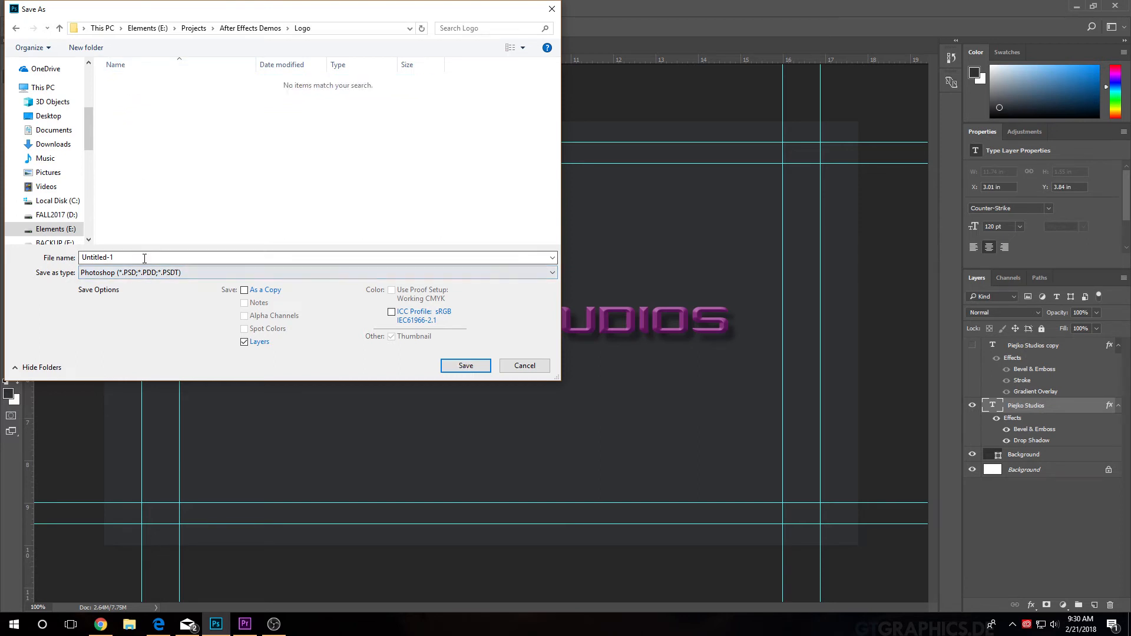
pyautogui.doubleClick(144, 257)
pyautogui.write('Logo')
pyautogui.click(474, 366)
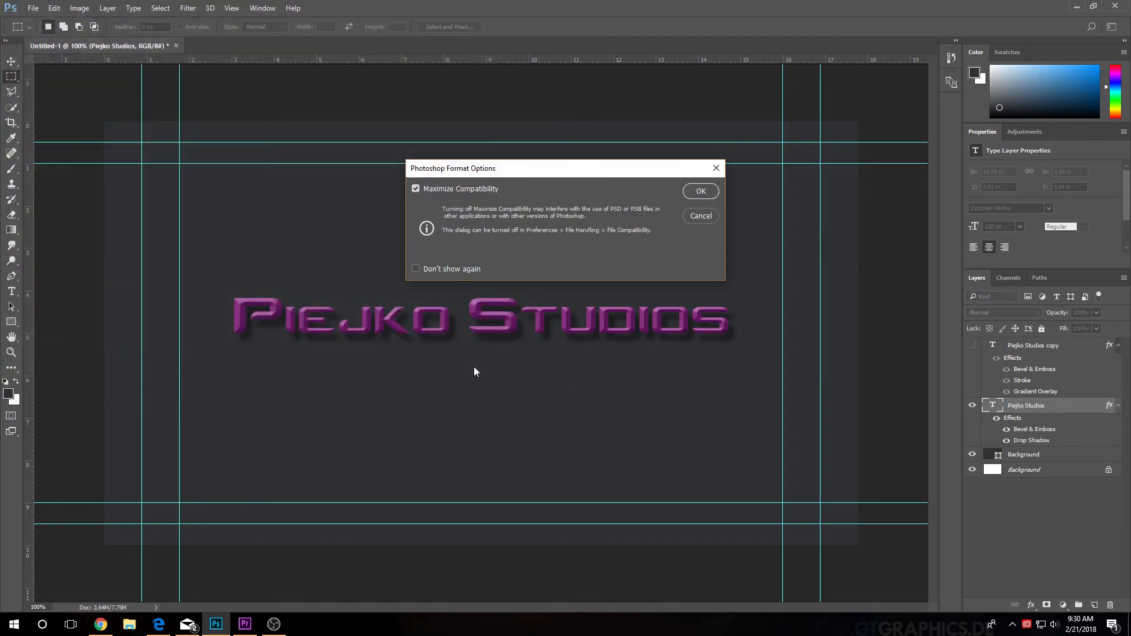
pyautogui.click(705, 192)
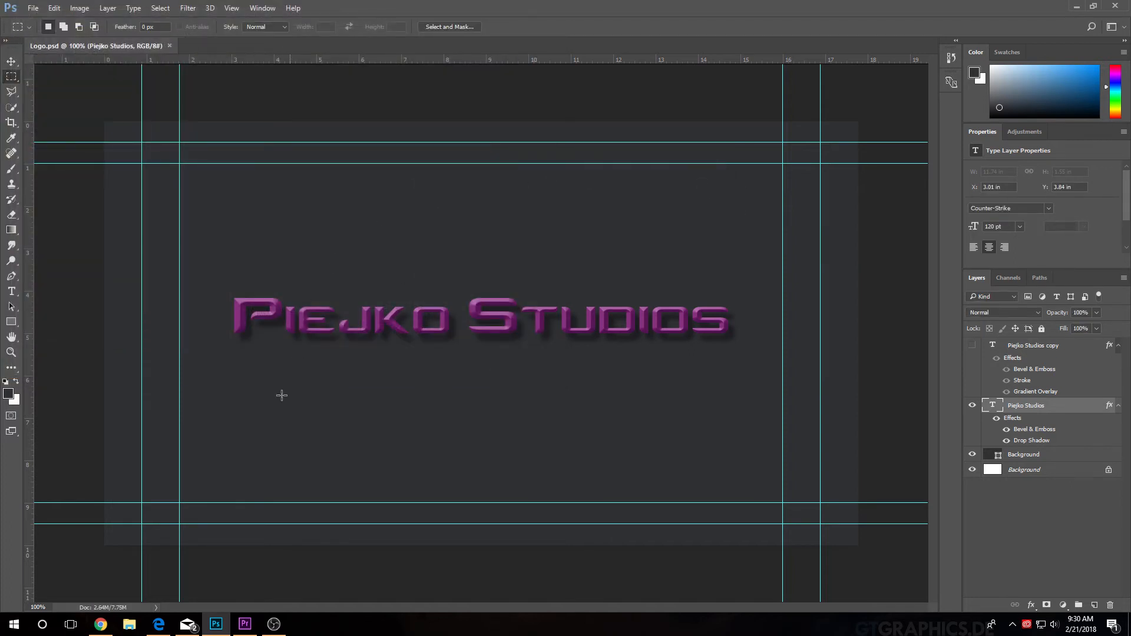
# Switch to Adobe Premiere Pro and create a project named Untitled located in E:\Projects\After Effects Demos\Logo
pyautogui.click(250, 625)
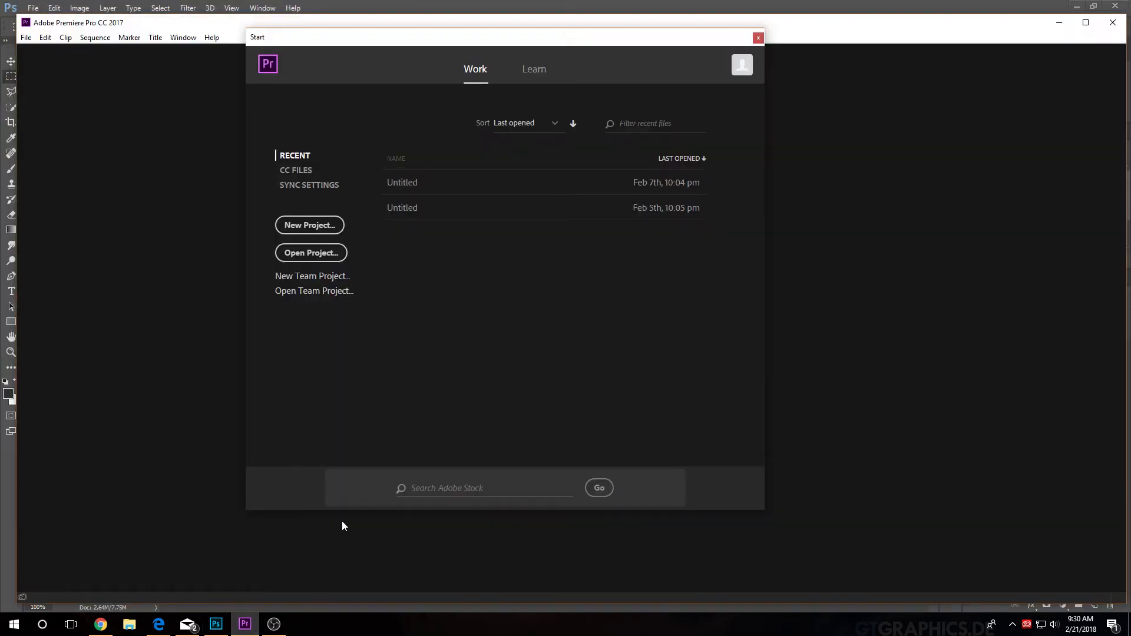
pyautogui.click(312, 225)
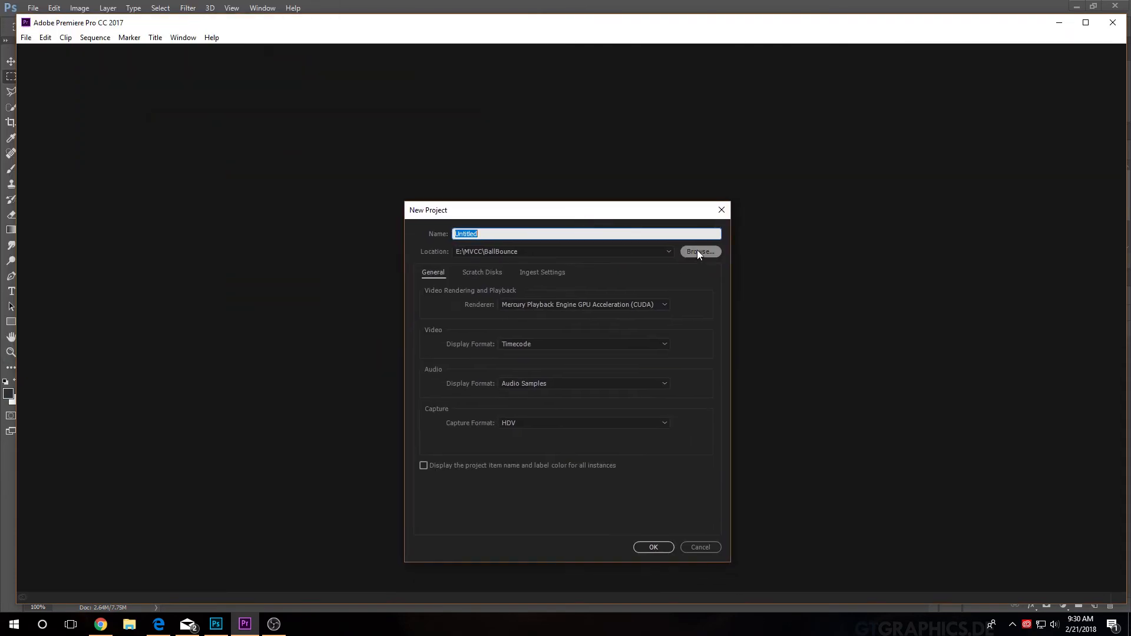
pyautogui.click(698, 251)
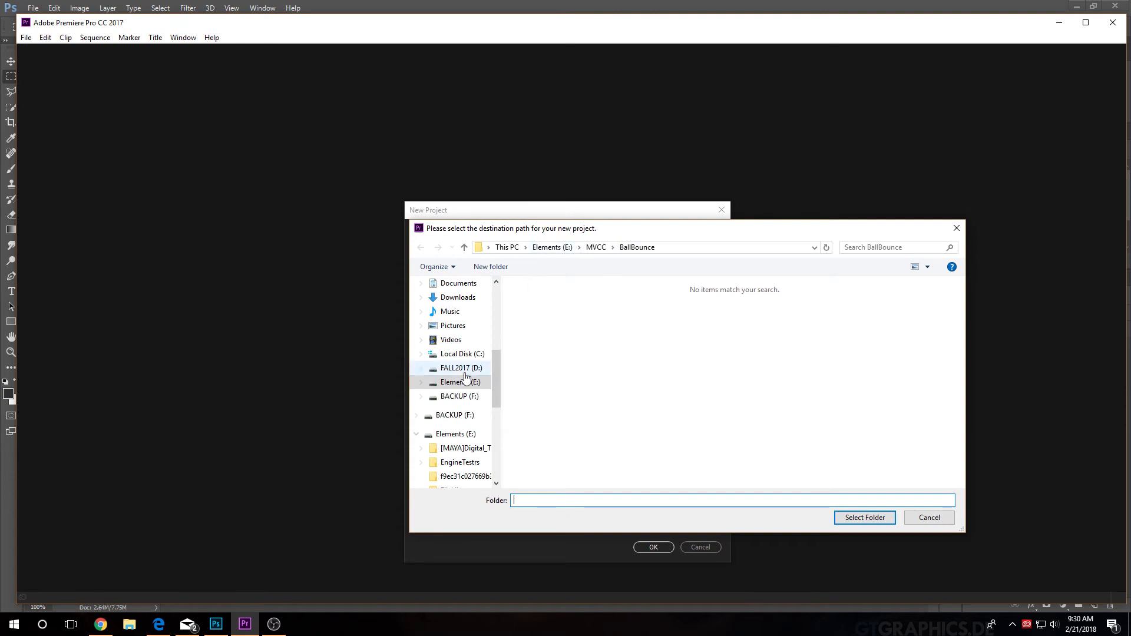
pyautogui.click(462, 382)
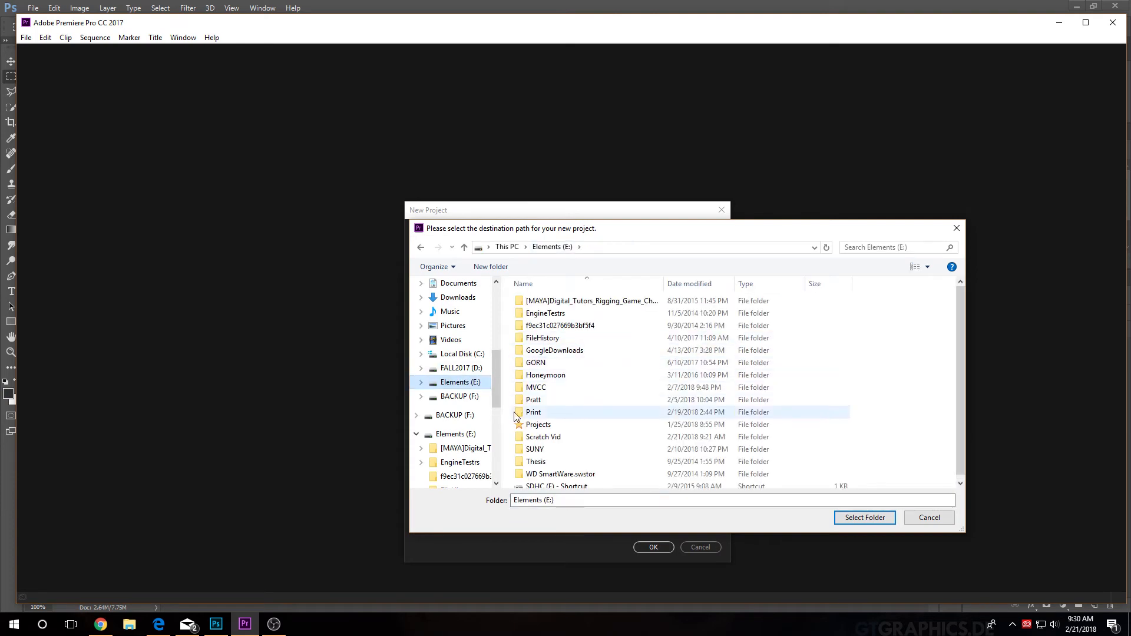
pyautogui.click(546, 425)
pyautogui.doubleClick(548, 427)
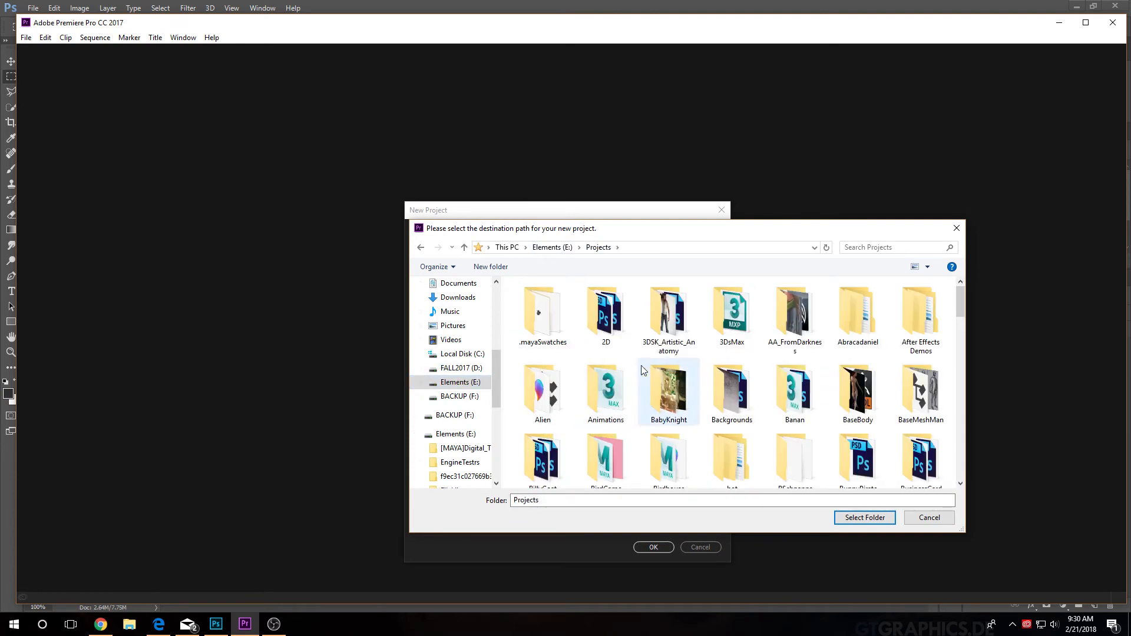
pyautogui.doubleClick(942, 327)
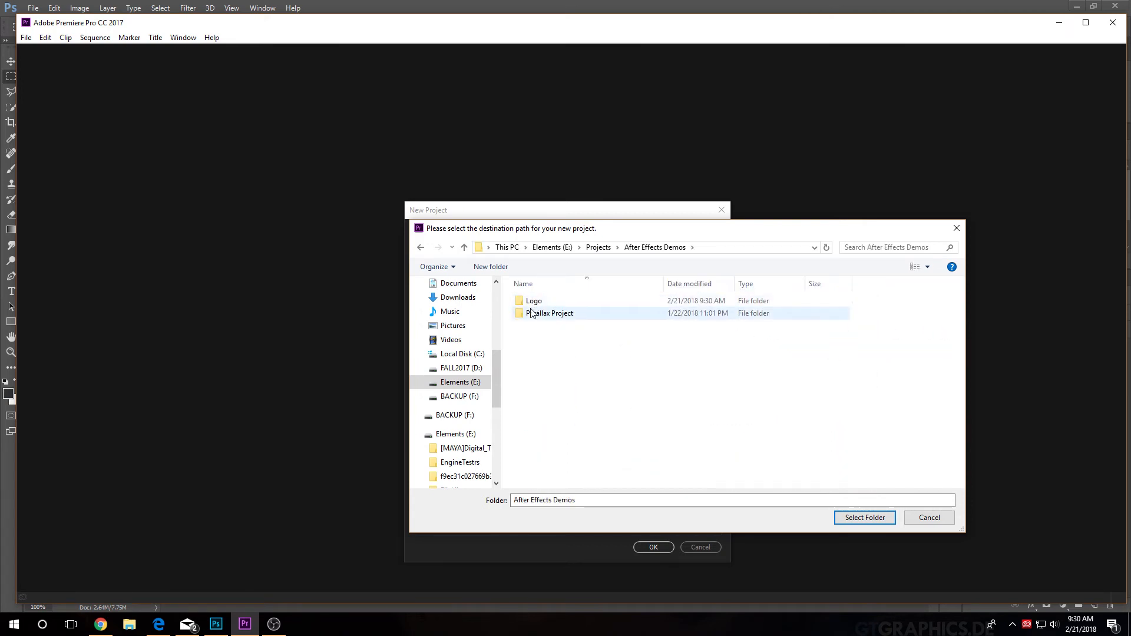
pyautogui.click(536, 303)
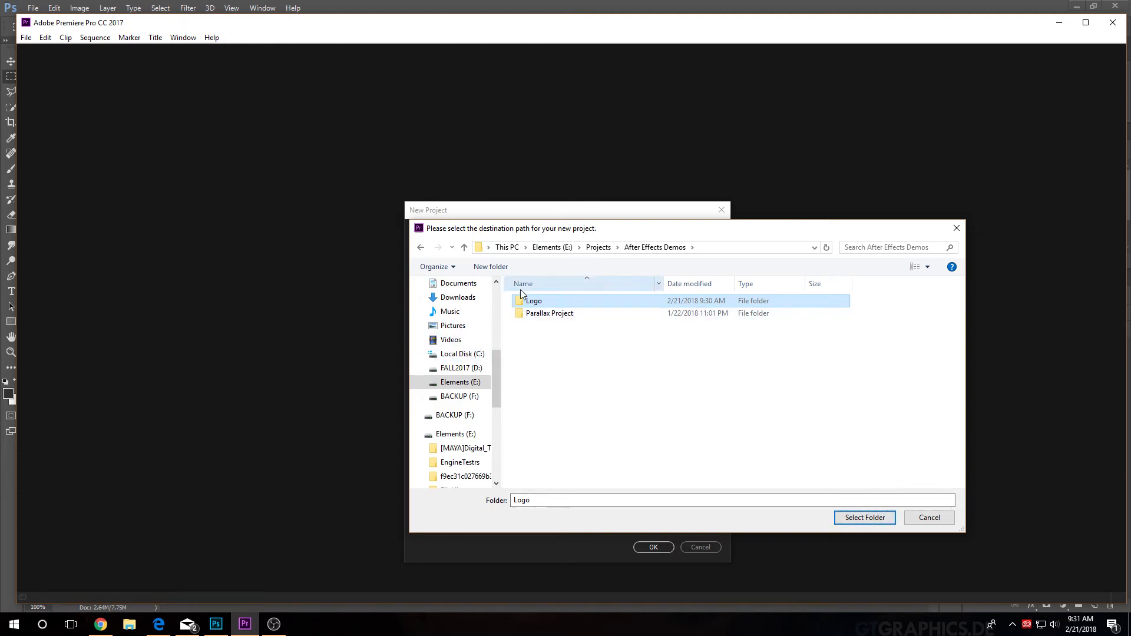
pyautogui.click(855, 518)
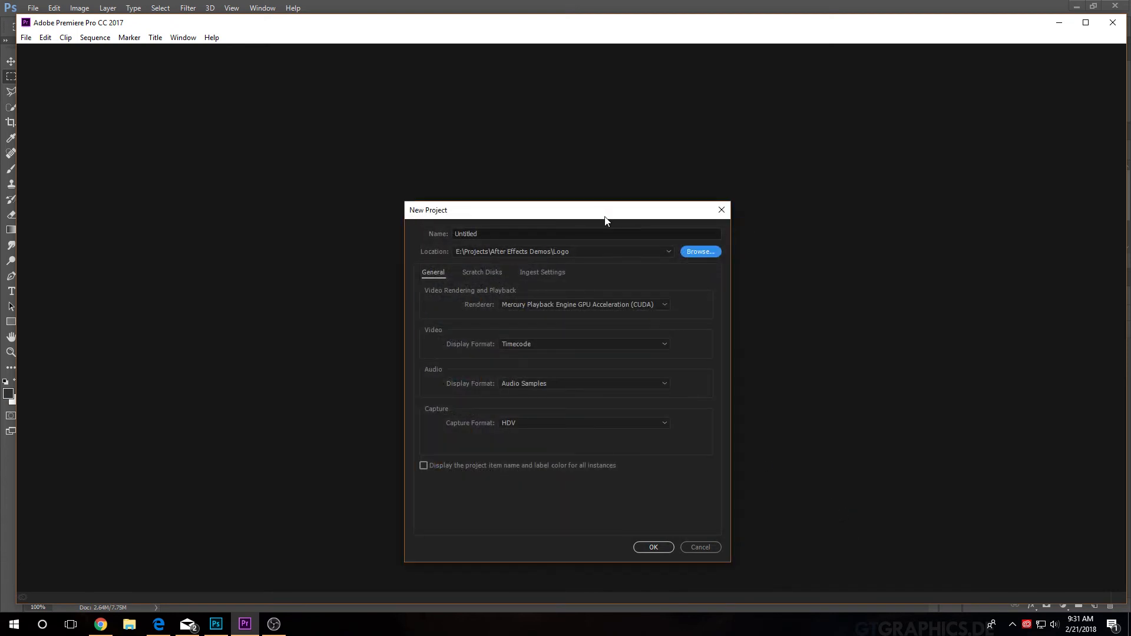
pyautogui.moveTo(605, 217); pyautogui.dragTo(588, 167)
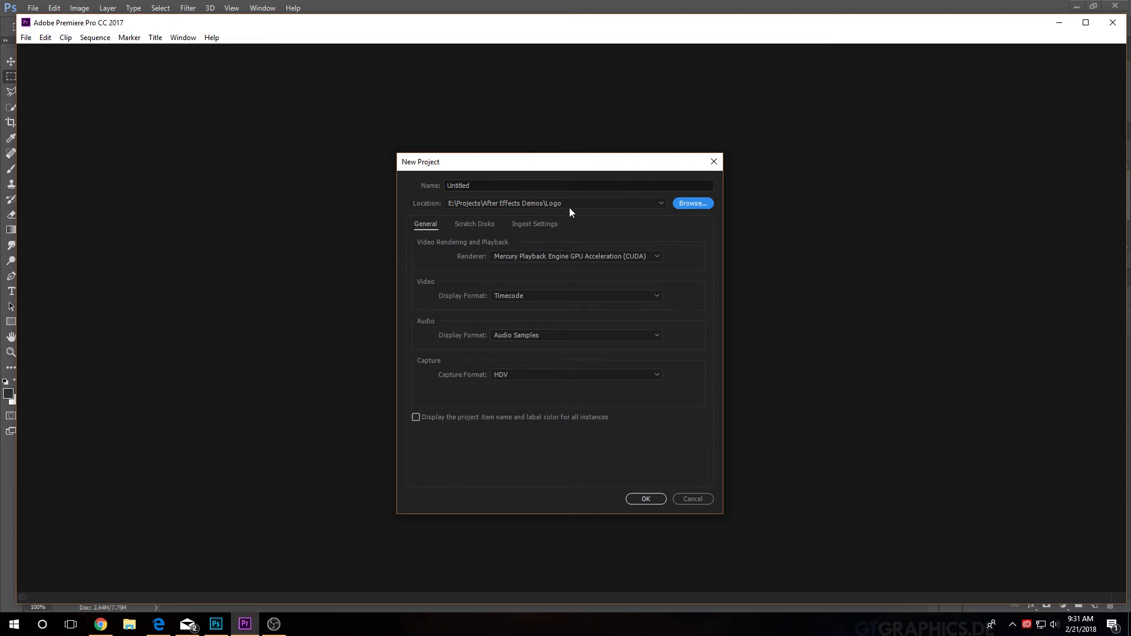
pyautogui.click(648, 499)
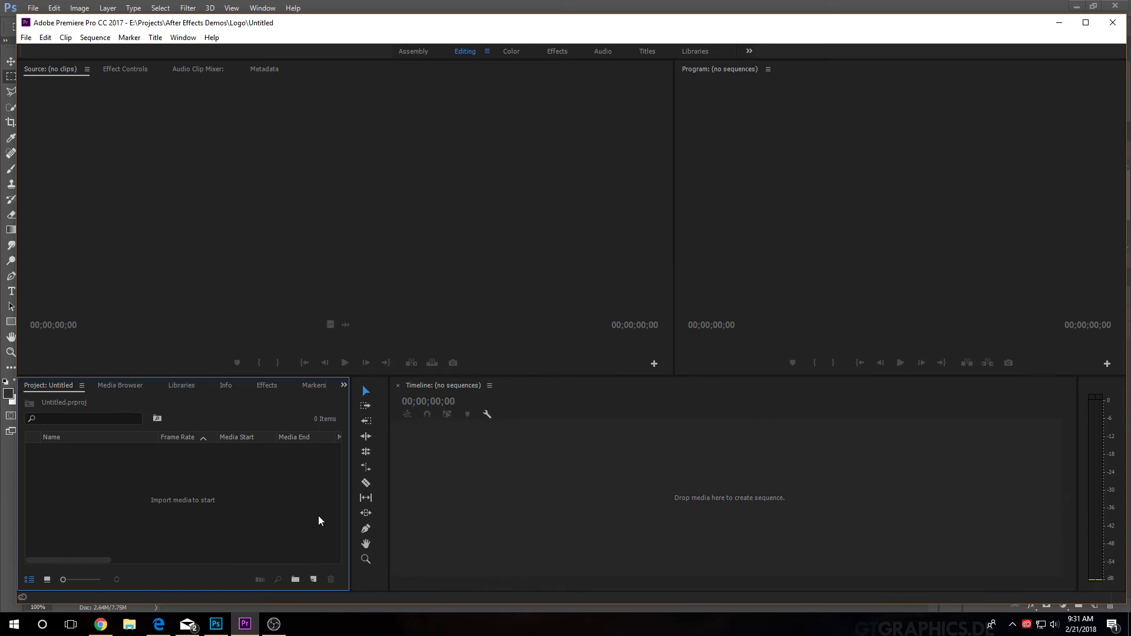
# Import the Logo Photoshop file from Projects > After Effects Demos > Logo on the Elements (E:) drive
pyautogui.rightClick(183, 482)
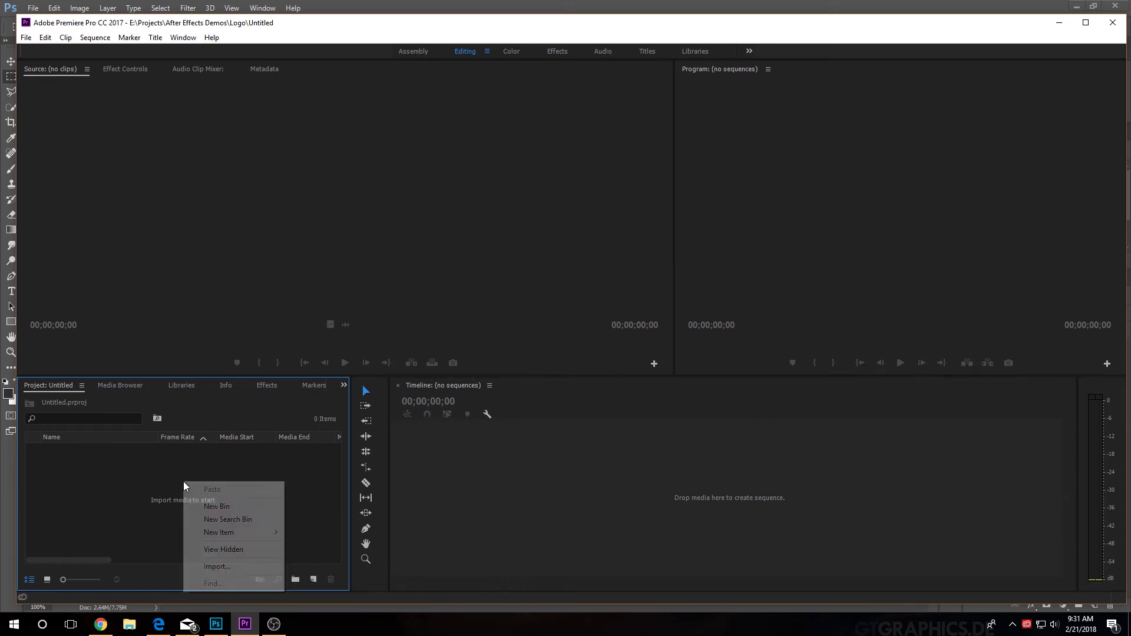
pyautogui.click(233, 567)
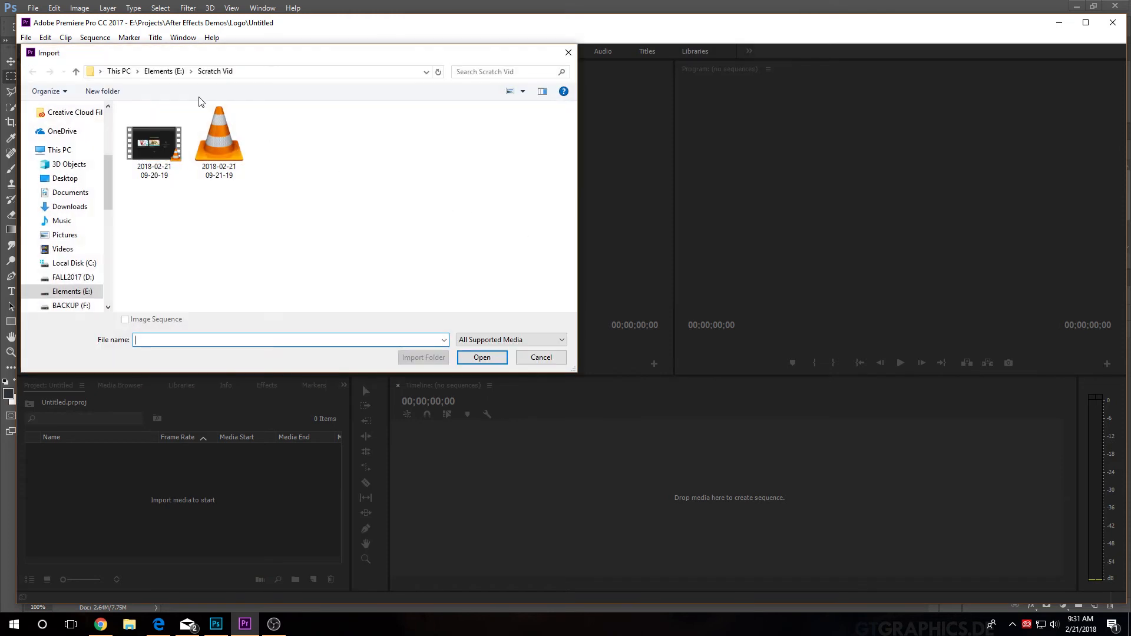
pyautogui.click(164, 72)
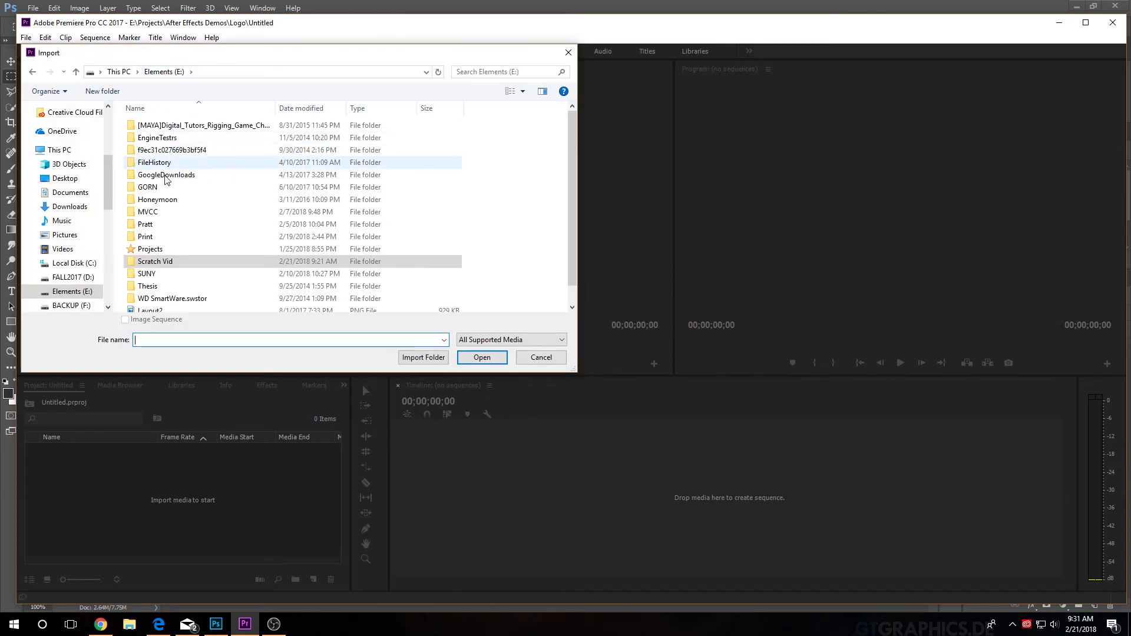
pyautogui.doubleClick(150, 249)
pyautogui.doubleClick(528, 148)
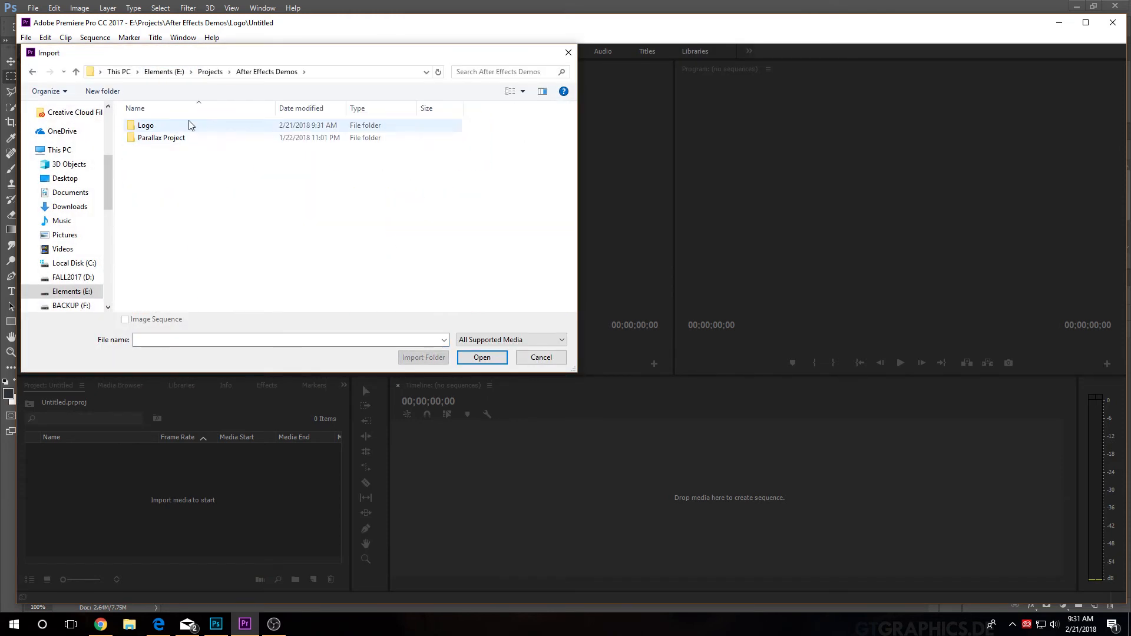
pyautogui.doubleClick(174, 124)
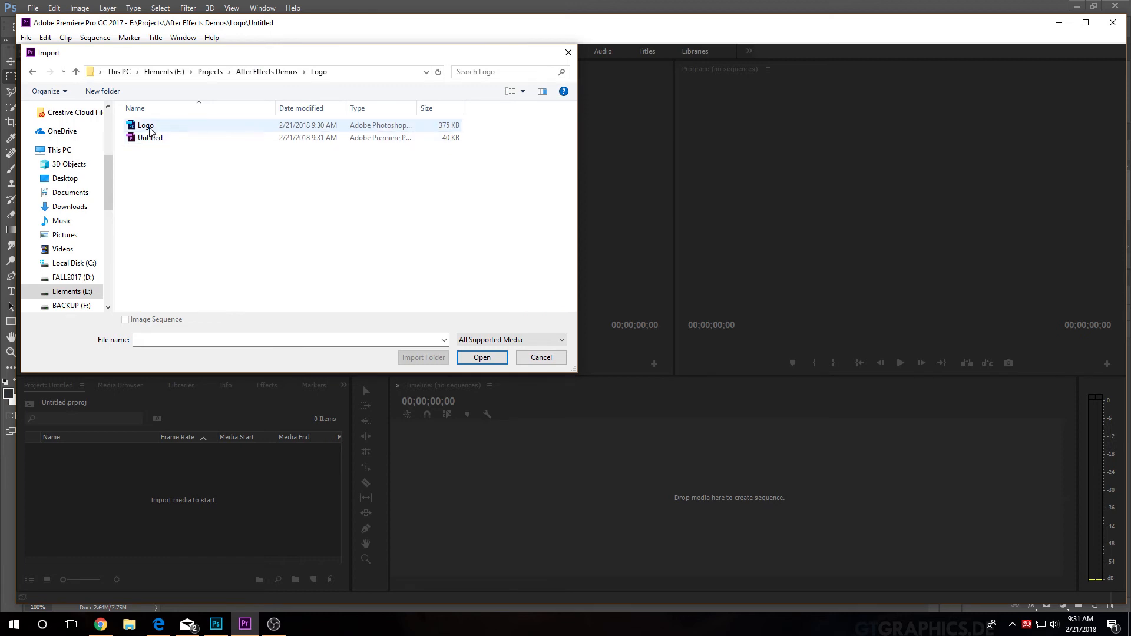
pyautogui.click(147, 124)
pyautogui.click(474, 355)
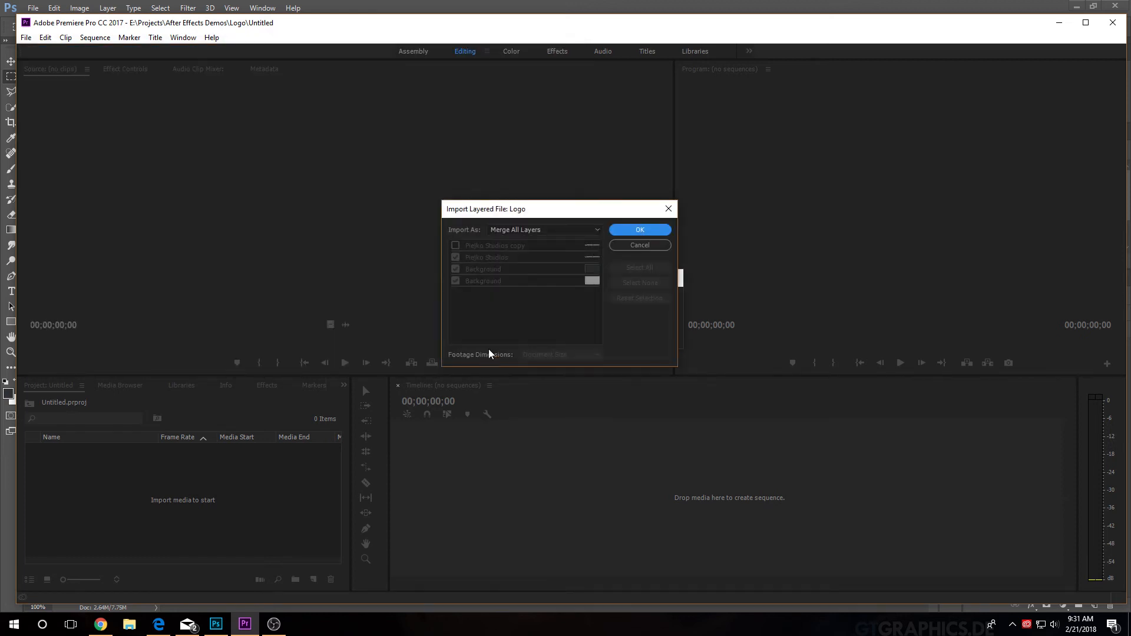
# Set the layered file to import as Individual Layers and exclude the white Background layer
pyautogui.click(593, 231)
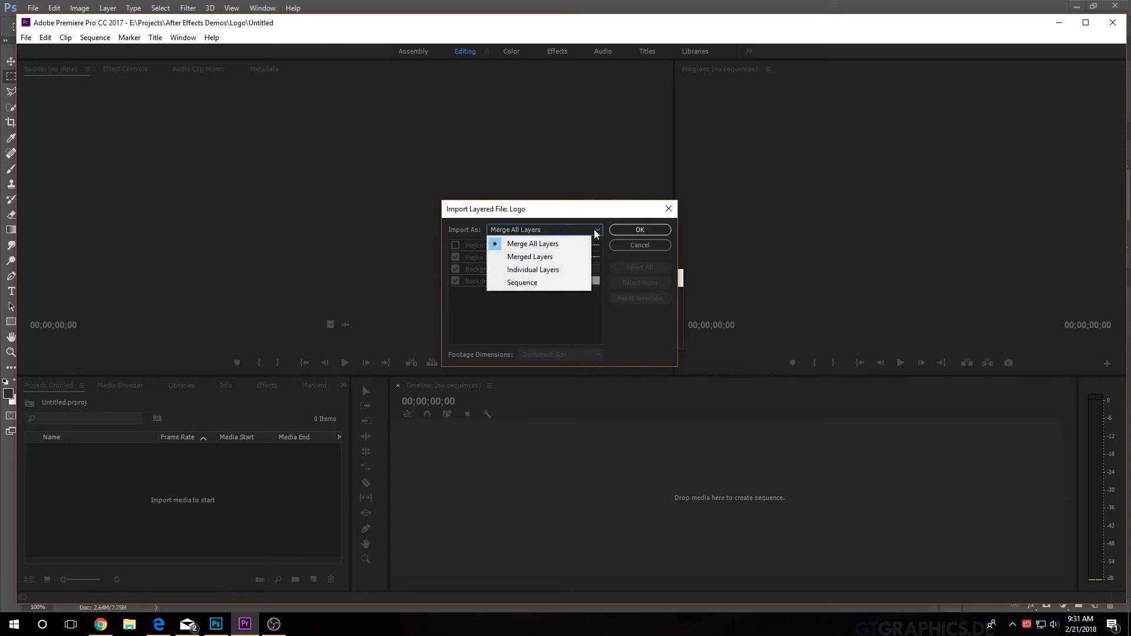
pyautogui.click(571, 271)
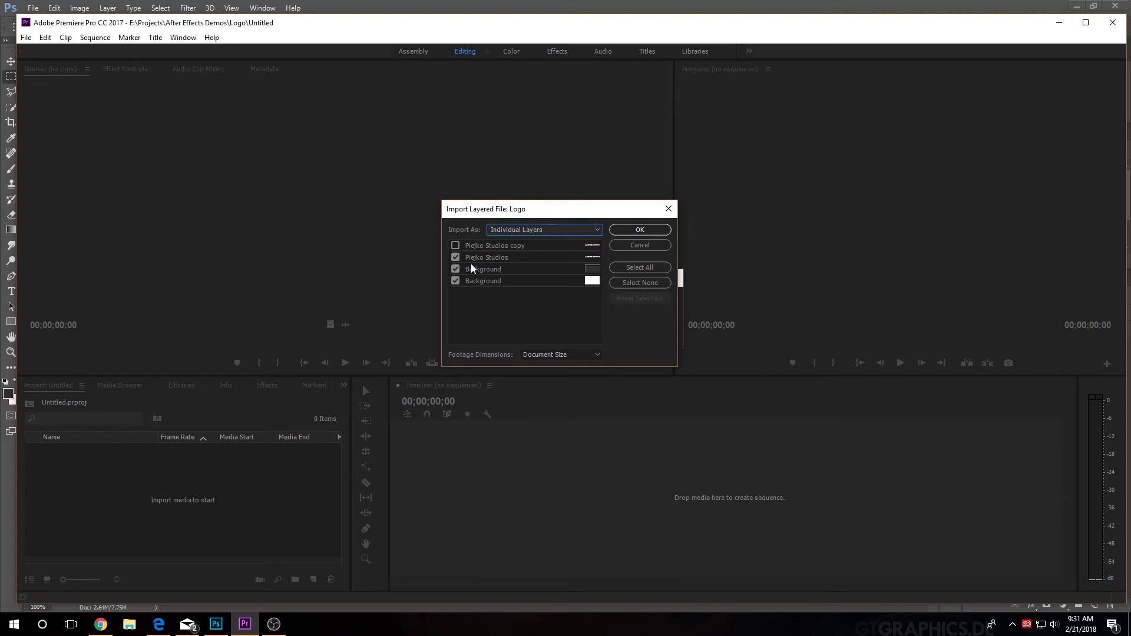
pyautogui.click(455, 281)
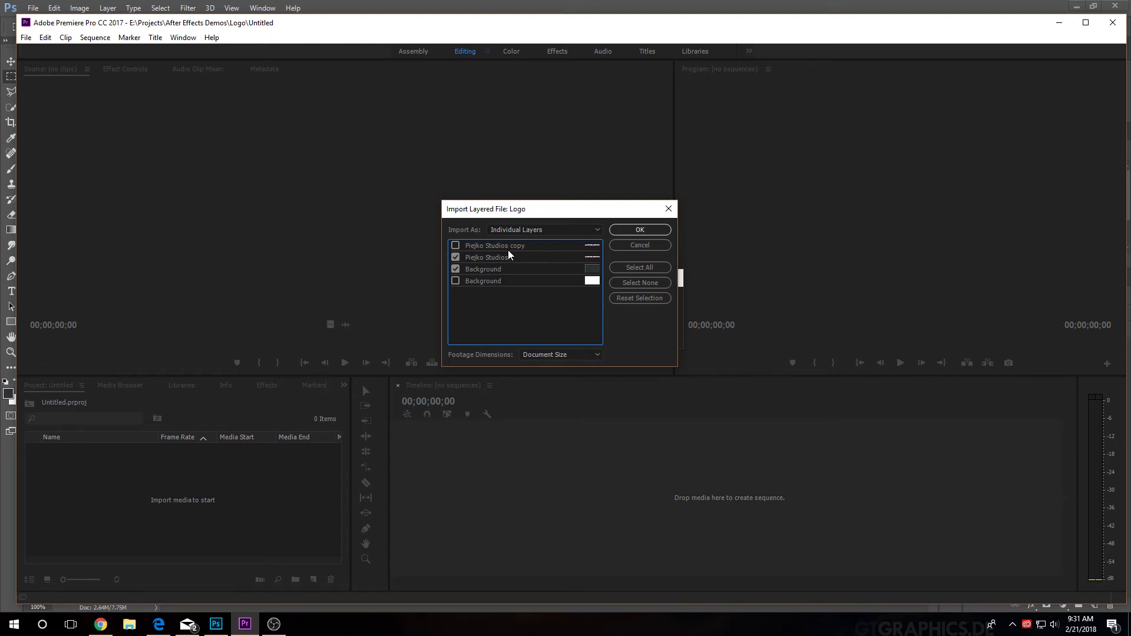
# Switch to Photoshop to compare the Piejko Studios copy and white Background layers by toggling their visibility, and return to Premiere Pro
pyautogui.click(218, 624)
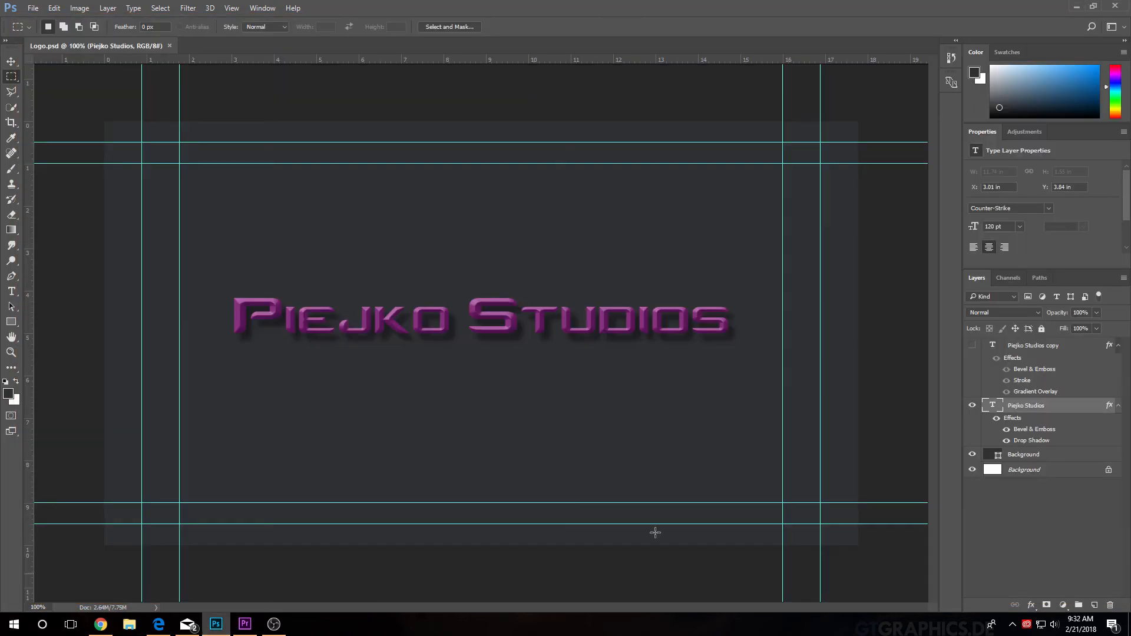
pyautogui.click(971, 346)
pyautogui.click(972, 346)
pyautogui.click(972, 346)
pyautogui.click(973, 346)
pyautogui.click(974, 346)
pyautogui.click(972, 470)
pyautogui.click(219, 627)
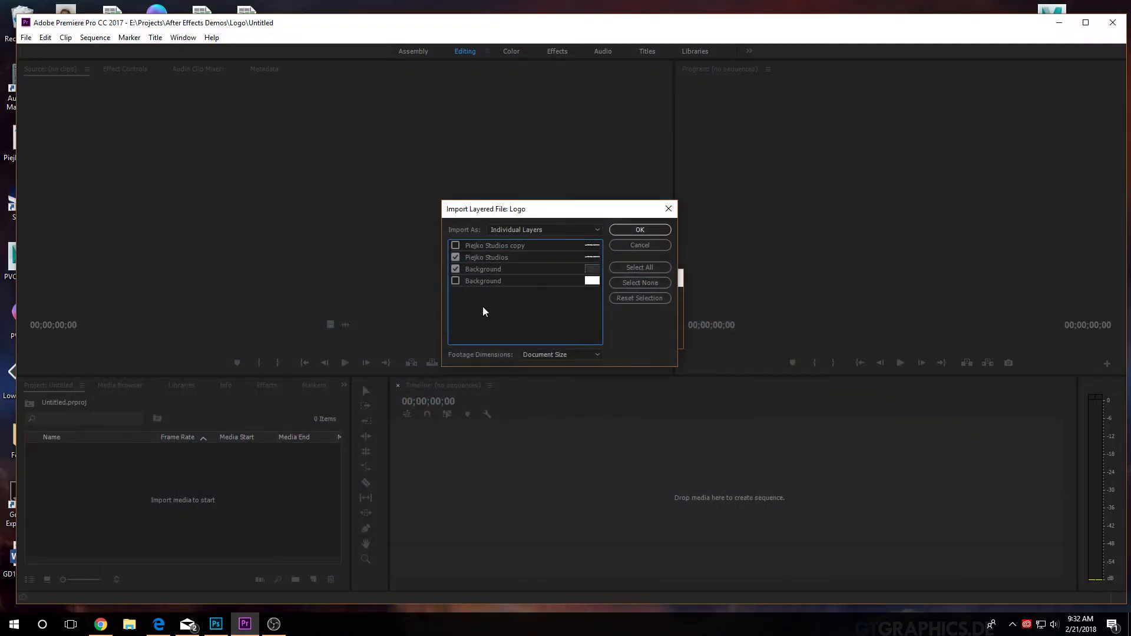
pyautogui.click(217, 626)
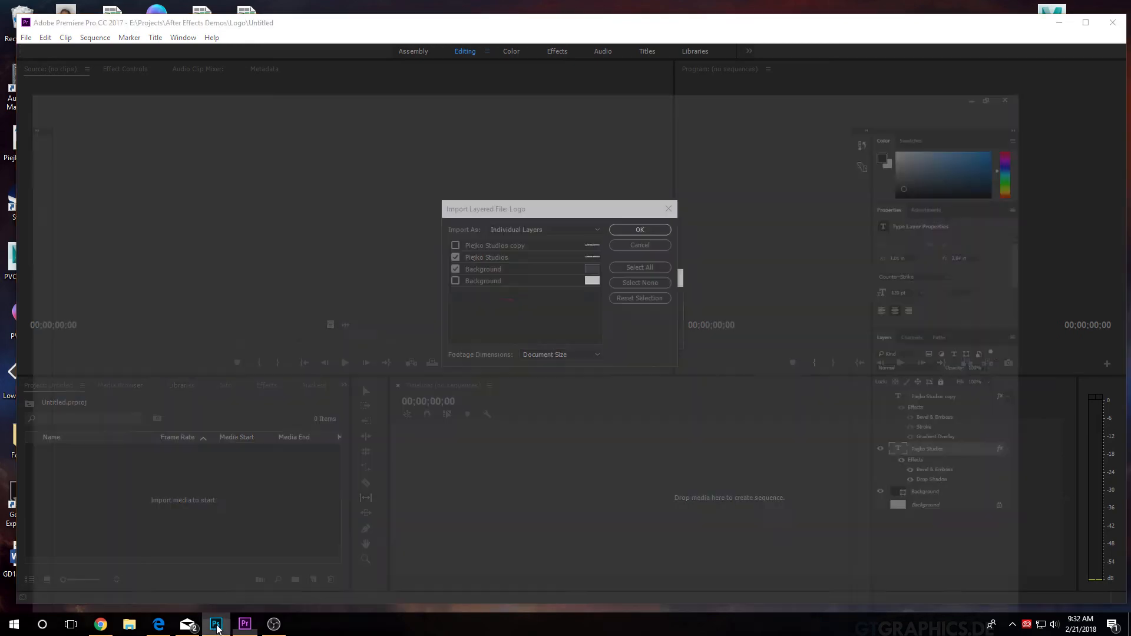
pyautogui.click(245, 624)
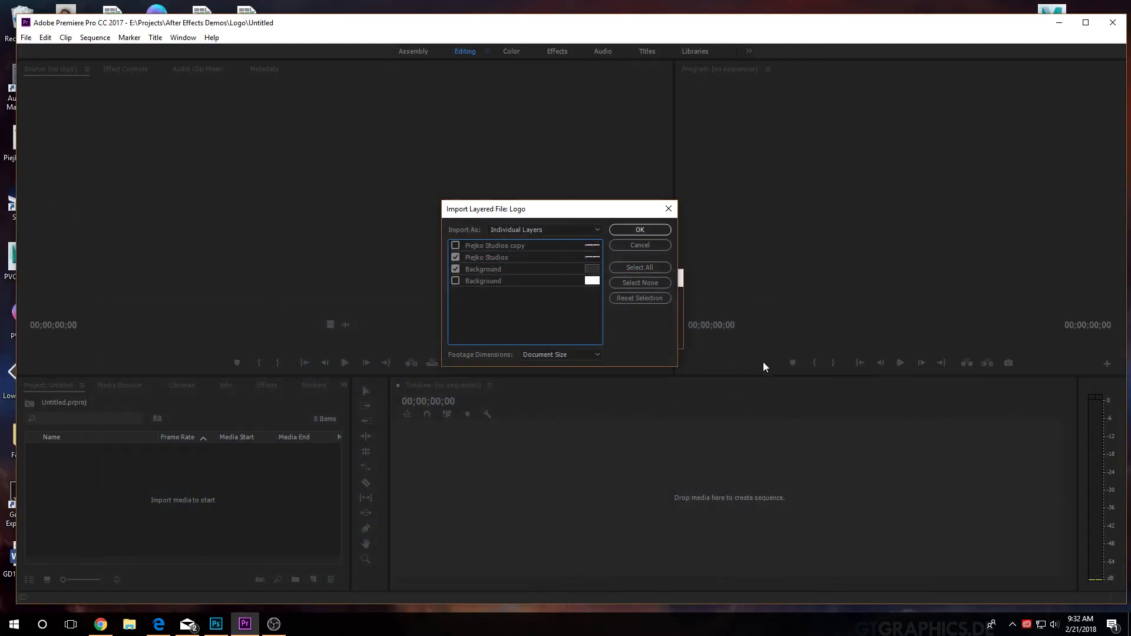
# Confirm the layered import and expand the Logo bin to reach its layer clips
pyautogui.click(638, 230)
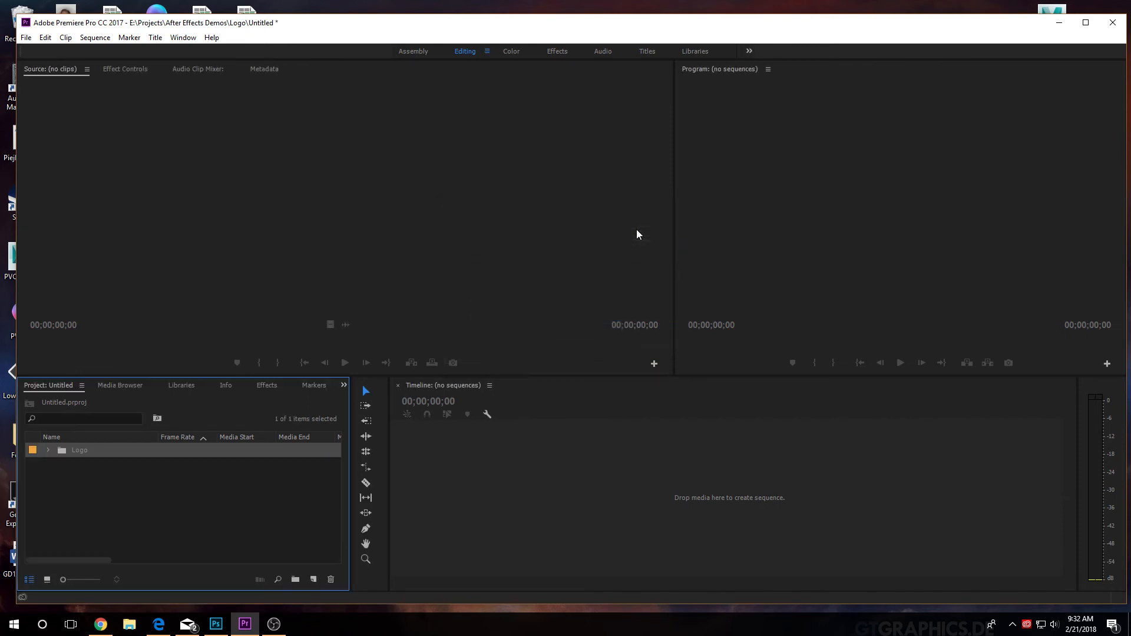
pyautogui.click(51, 452)
pyautogui.click(95, 475)
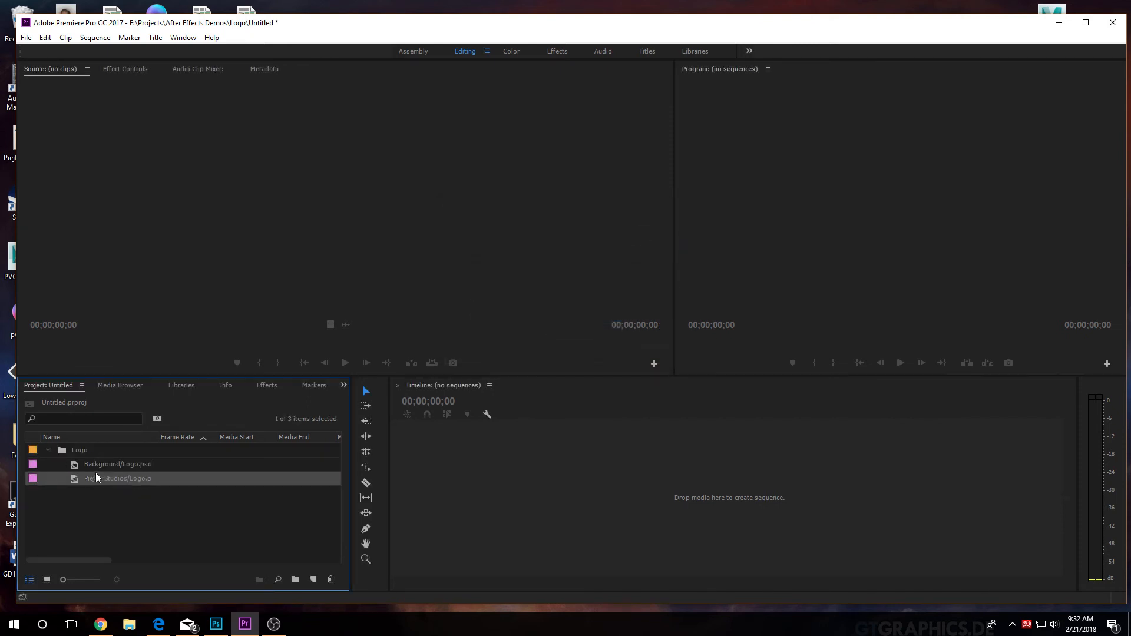
# Create a sequence by placing both the Background and Piejko Studios clips together in the empty timeline
pyautogui.click(99, 466)
pyautogui.keyDown('shift'); pyautogui.click(99, 480); pyautogui.keyUp('shift')
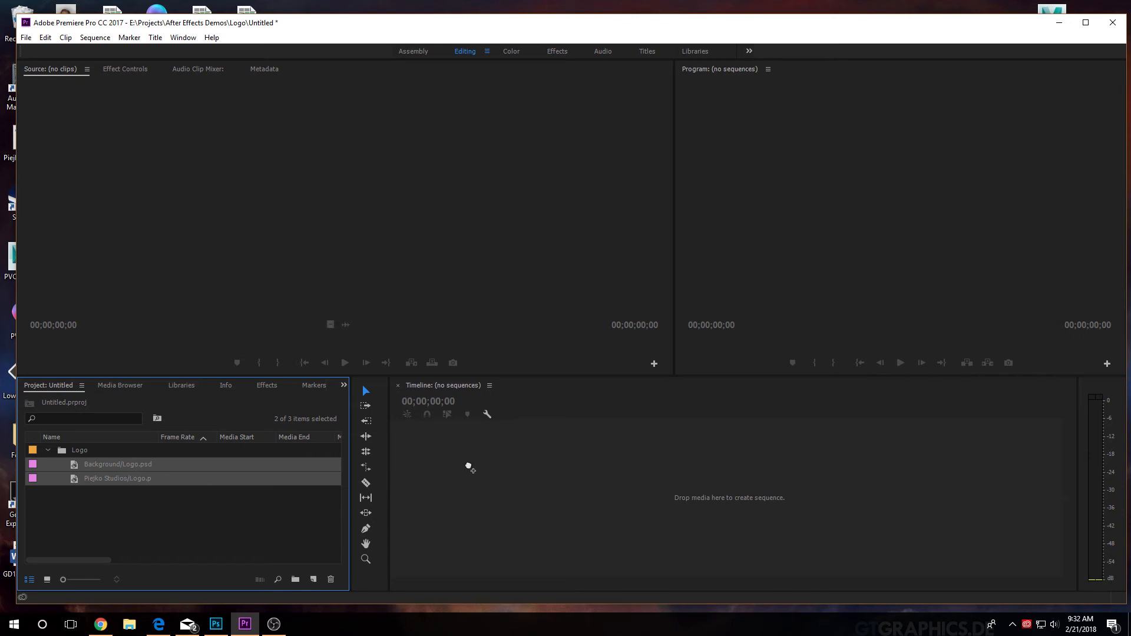
pyautogui.click(88, 467)
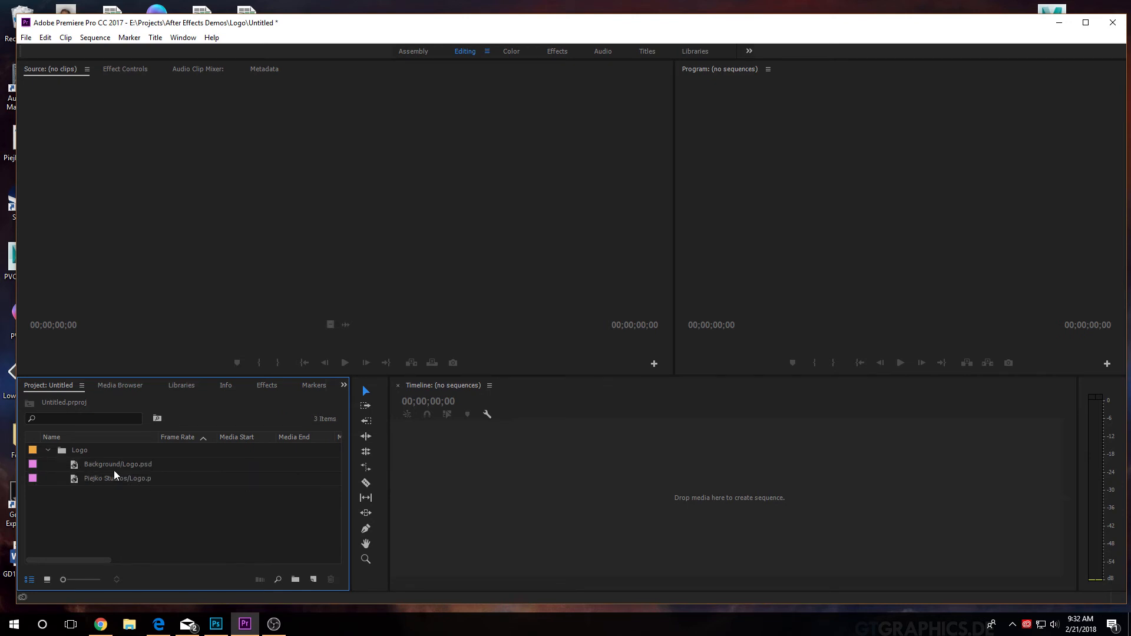
pyautogui.click(112, 469)
pyautogui.keyDown('shift'); pyautogui.click(105, 475); pyautogui.keyUp('shift')
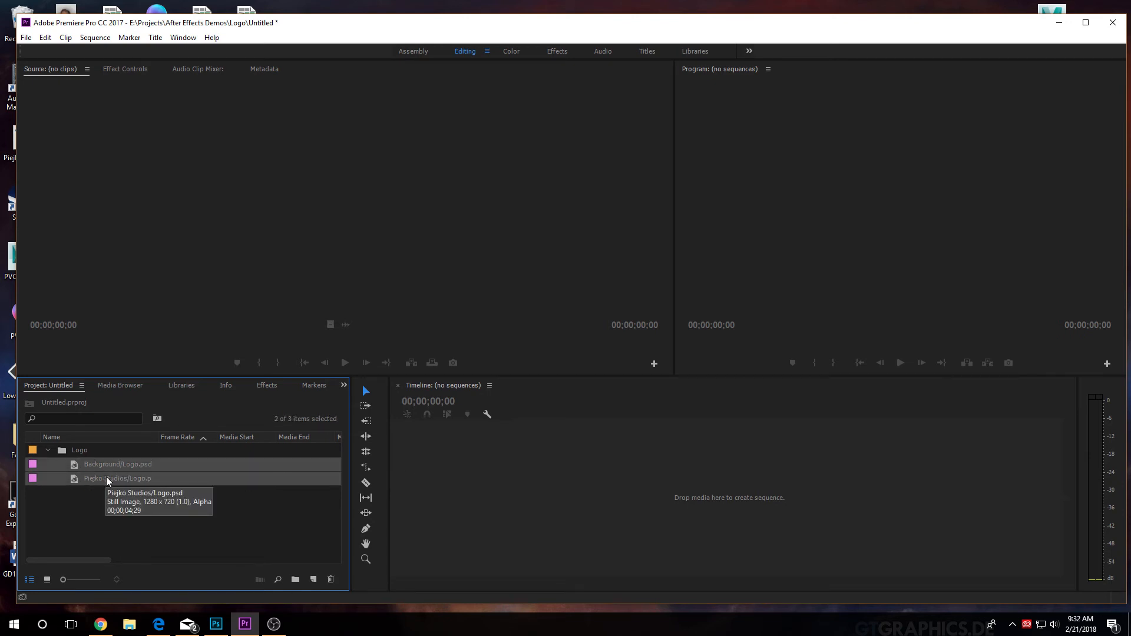
pyautogui.moveTo(447, 484); pyautogui.dragTo(561, 488)
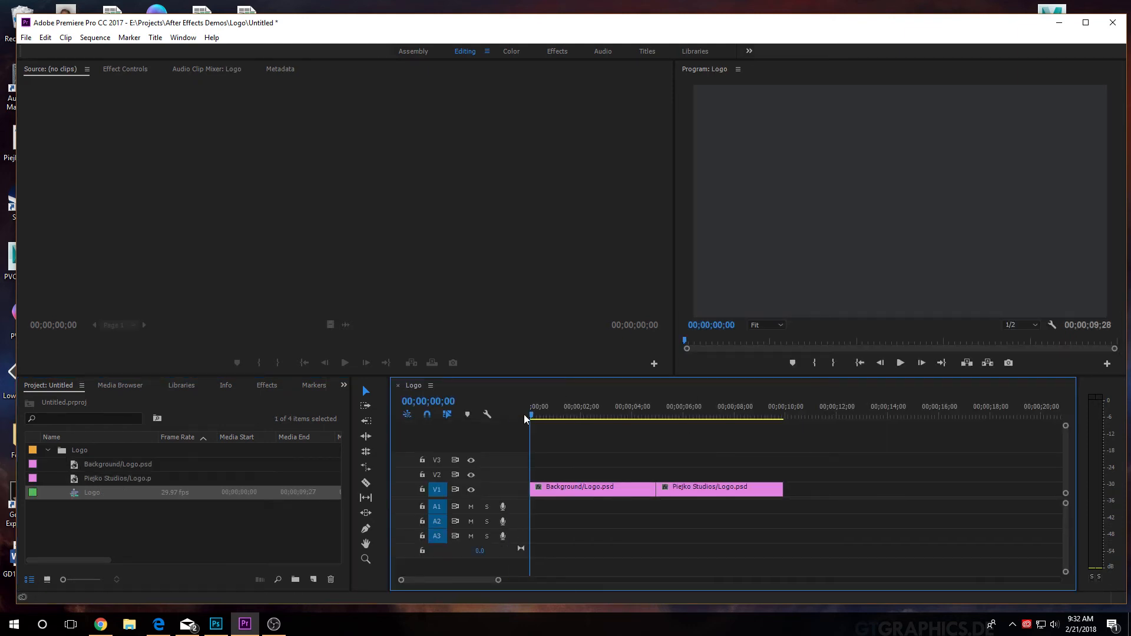
# Move the Piejko Studios clip to track V2 directly above the Background clip, aligned with the sequence start
pyautogui.moveTo(531, 411); pyautogui.dragTo(521, 448)
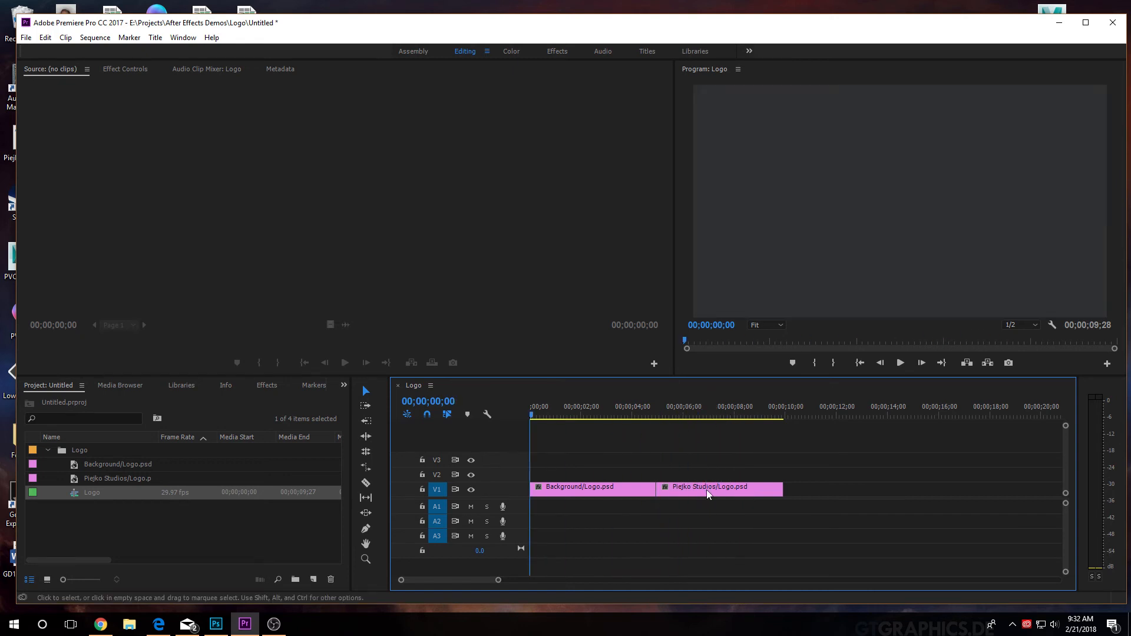
pyautogui.moveTo(702, 491); pyautogui.dragTo(568, 475)
pyautogui.moveTo(592, 413); pyautogui.dragTo(514, 427)
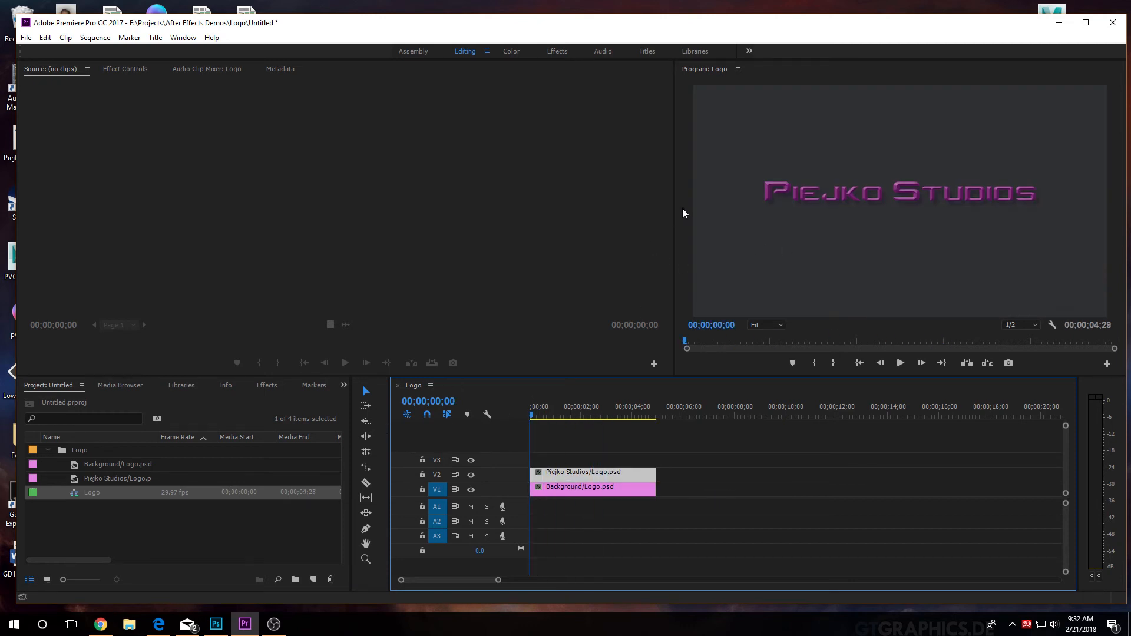
# Widen the Program monitor and play back the opening of the Logo sequence
pyautogui.moveTo(673, 203); pyautogui.dragTo(427, 214)
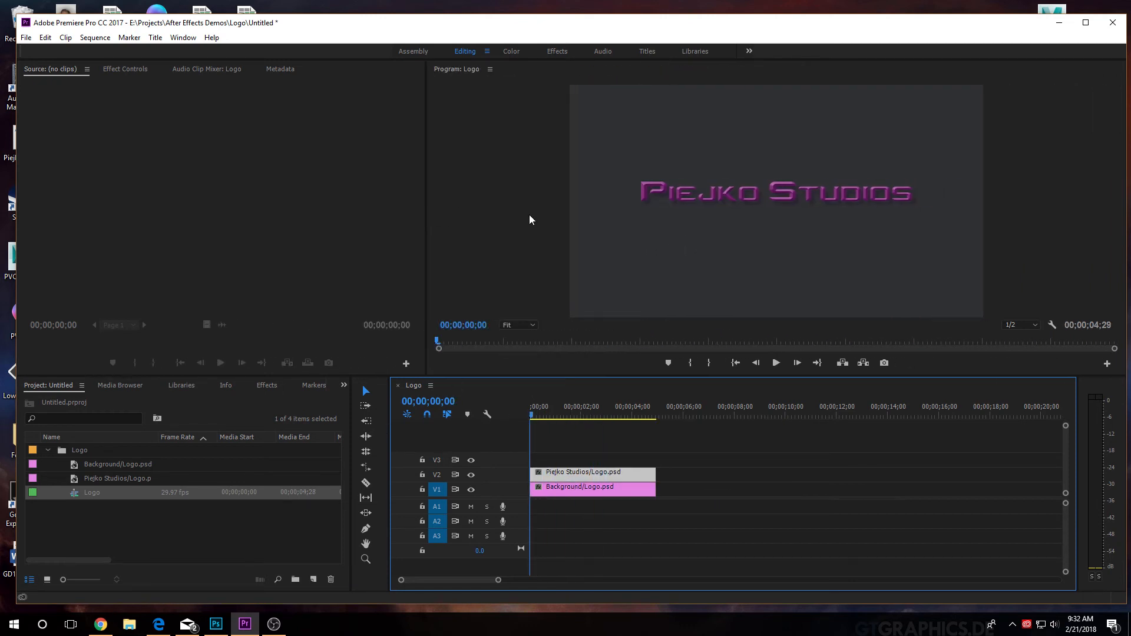
pyautogui.press('space')
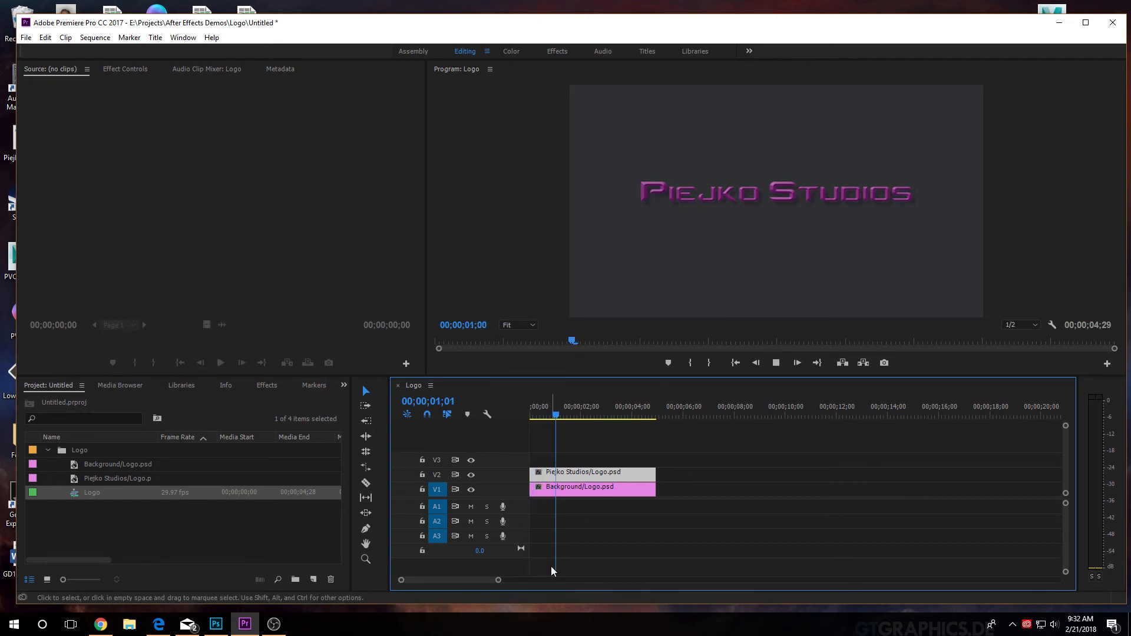
pyautogui.press('space')
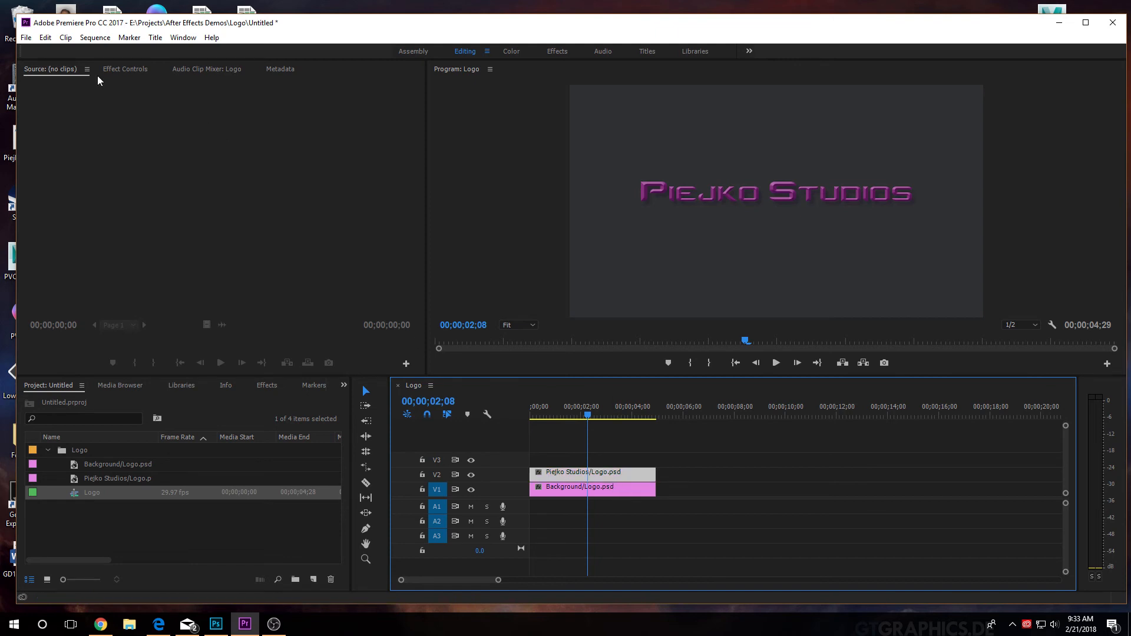
# Show the effect controls of the Piejko Studios clip on V2 and return the playhead to the sequence start
pyautogui.click(125, 69)
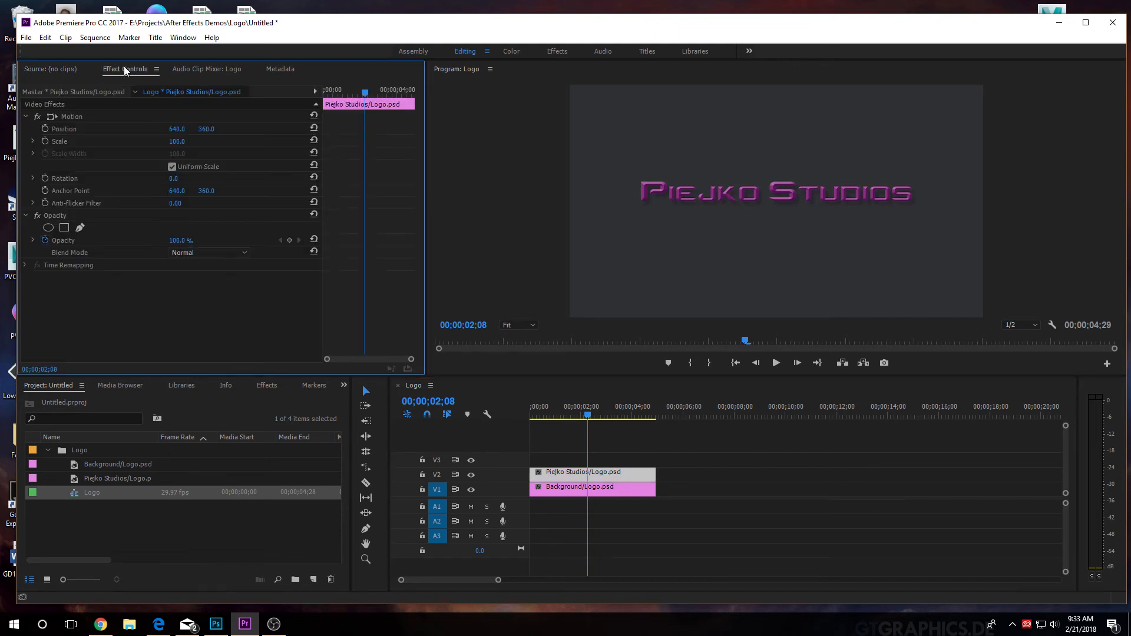
pyautogui.click(55, 70)
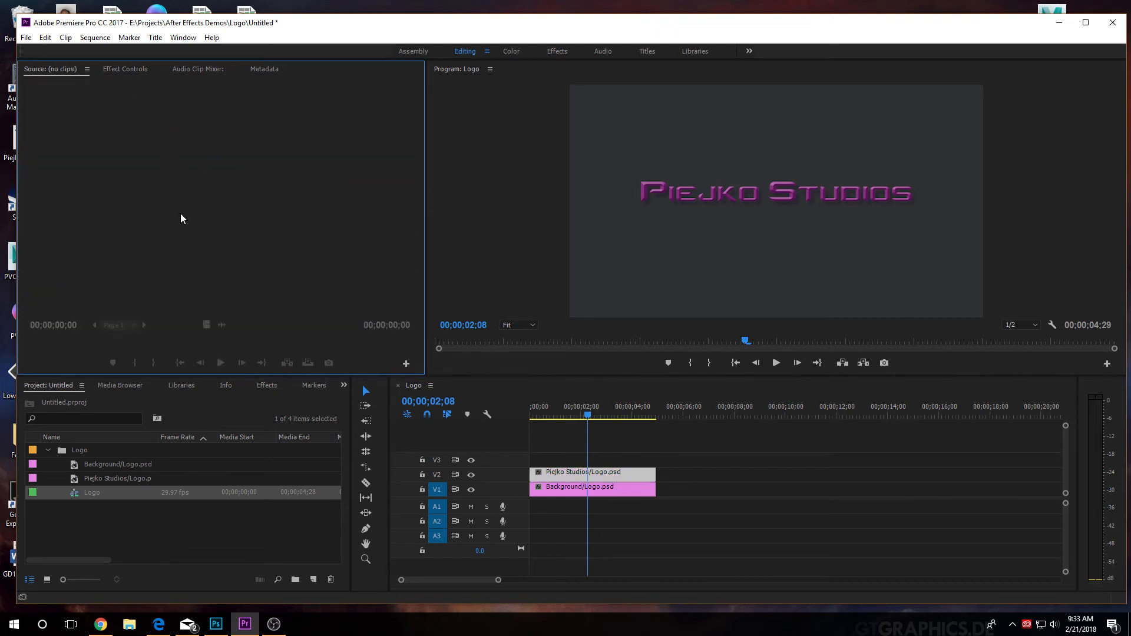
pyautogui.click(129, 71)
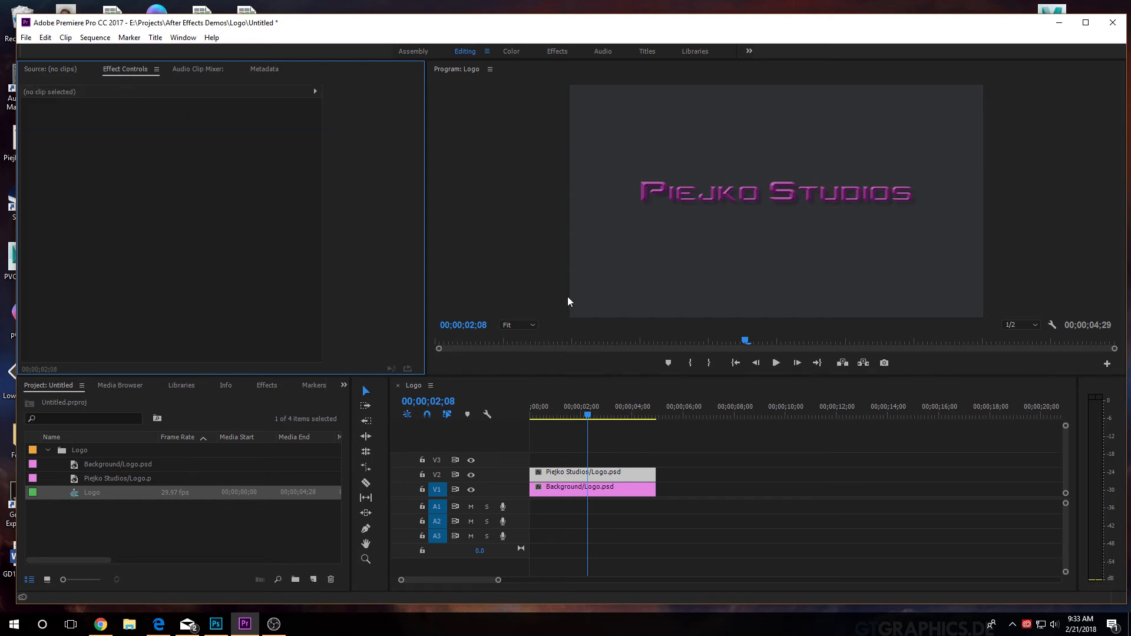
pyautogui.click(640, 473)
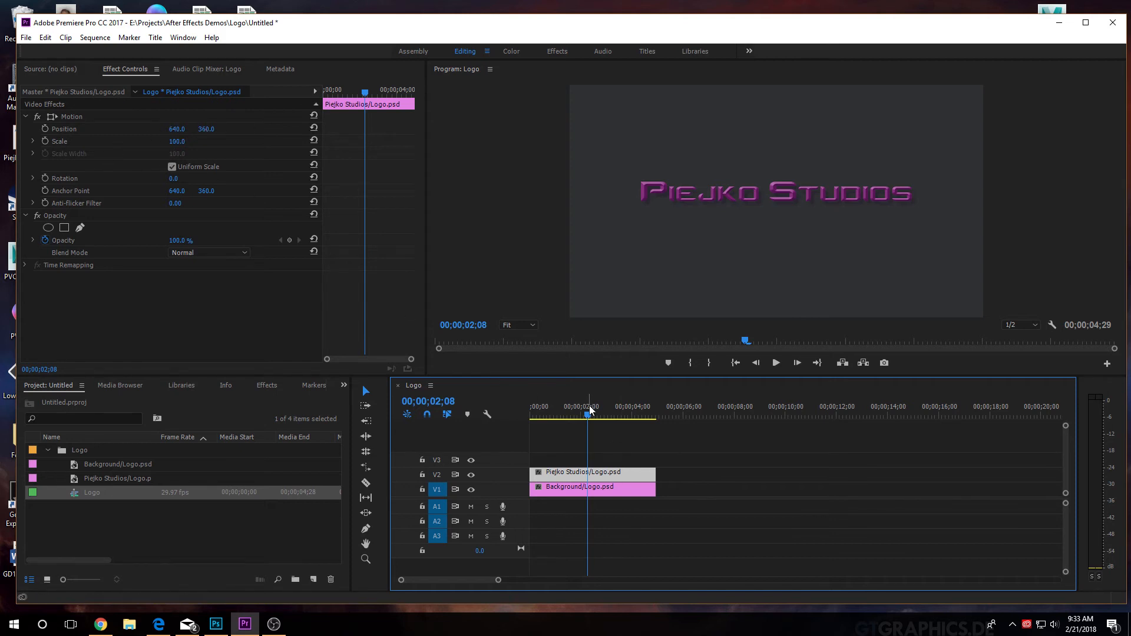
pyautogui.moveTo(588, 407); pyautogui.dragTo(533, 418)
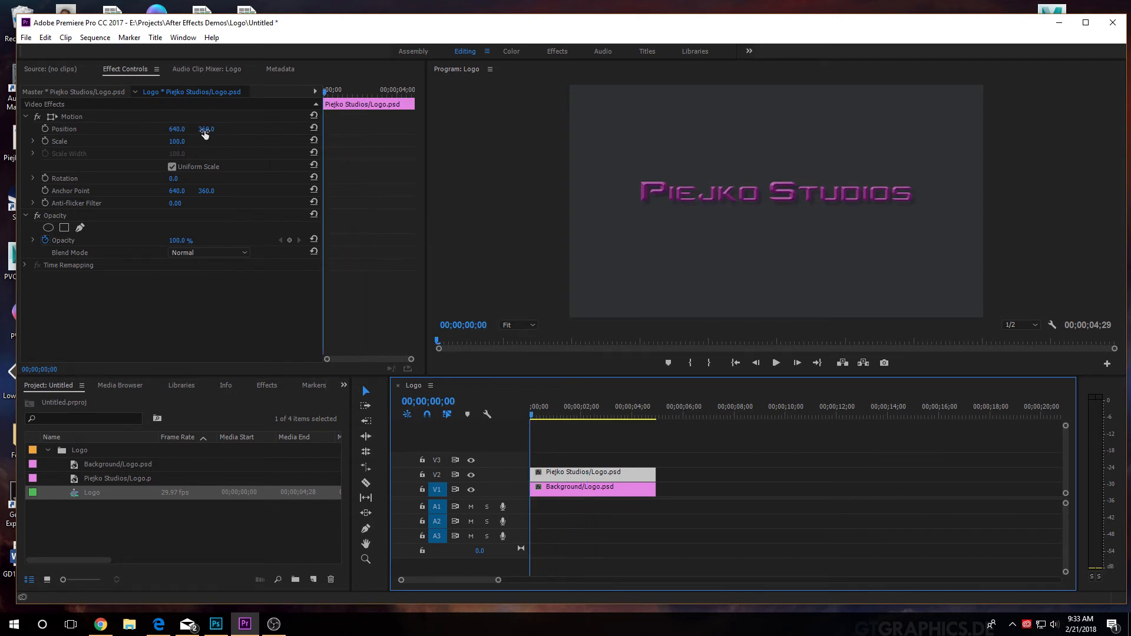
# Try shifting the Piejko Studios clip vertically with its Position value, and undo the position changes
pyautogui.moveTo(206, 129); pyautogui.dragTo(124, 130)
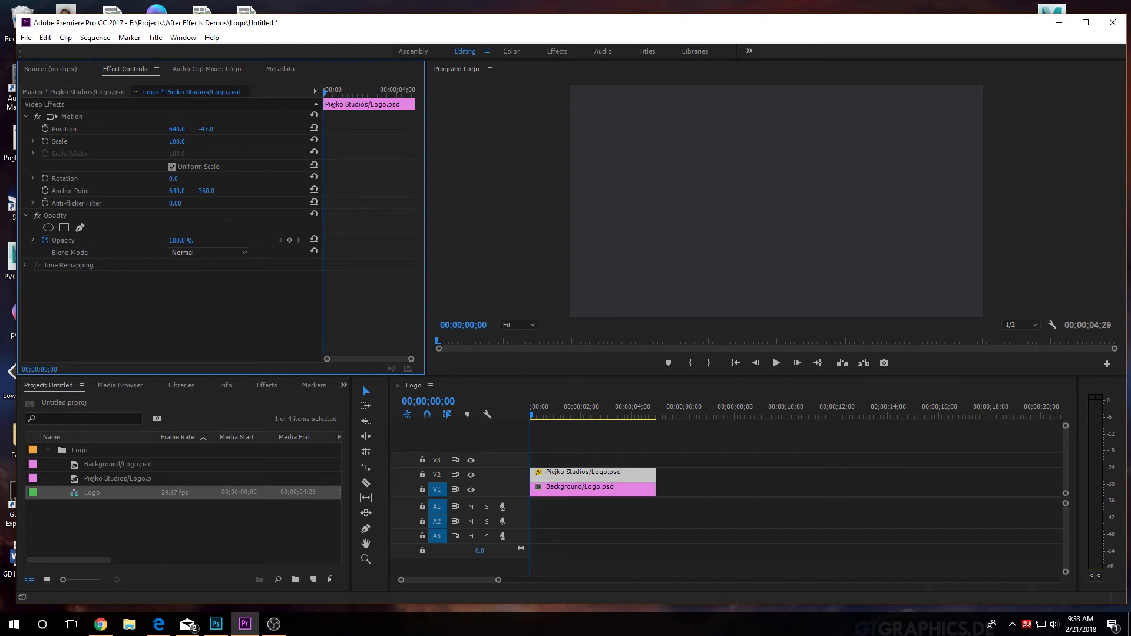
pyautogui.moveTo(206, 129); pyautogui.dragTo(190, 133)
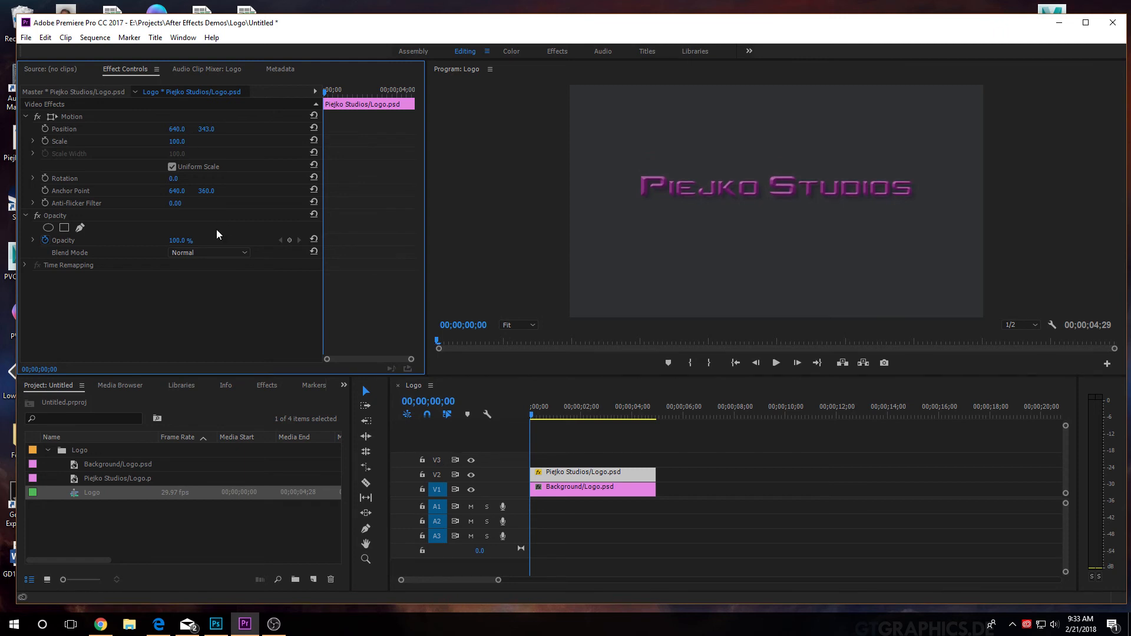
pyautogui.hotkey('ctrl', 'z')
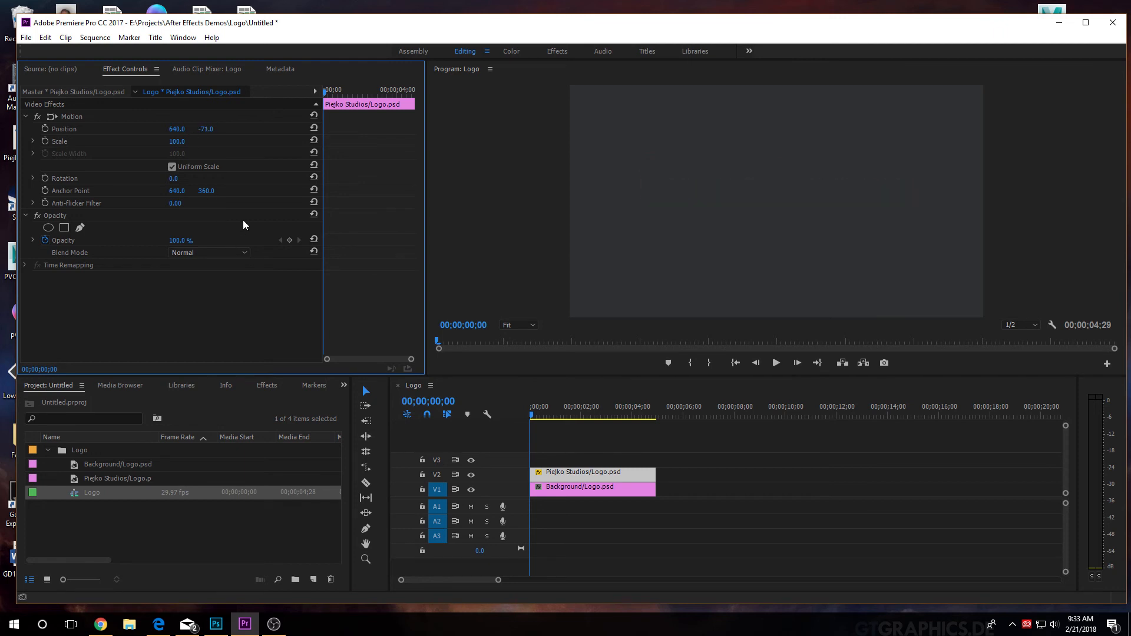
pyautogui.hotkey('ctrl', 'z')
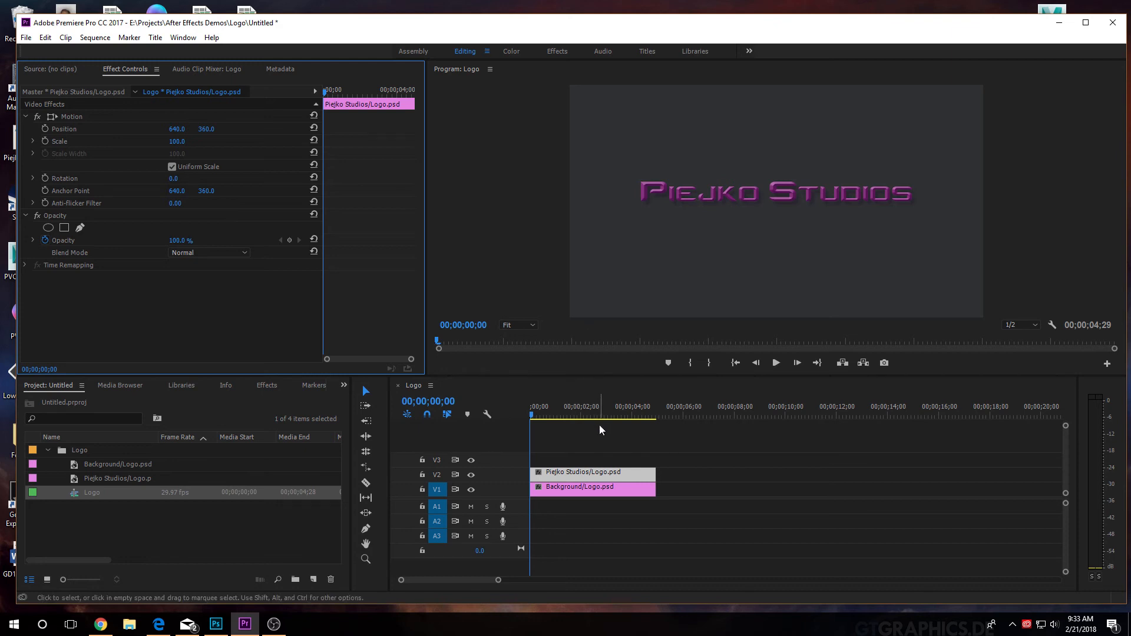
# Widen the Effect Controls panel and enlarge its keyframe timeline area
pyautogui.moveTo(427, 224); pyautogui.dragTo(521, 224)
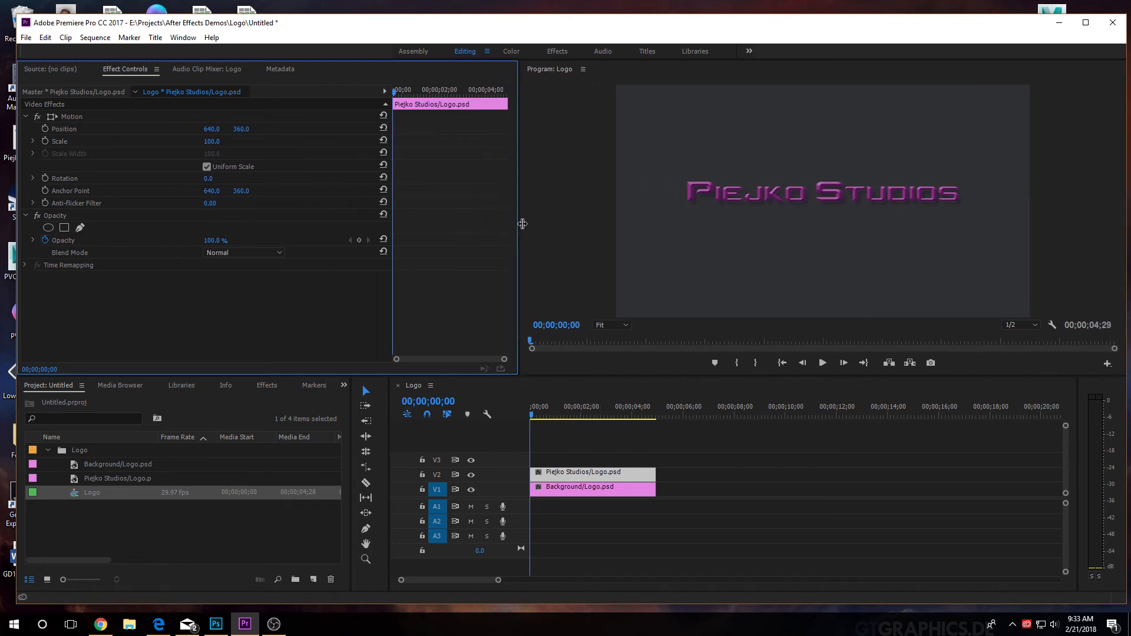
pyautogui.moveTo(389, 203); pyautogui.dragTo(291, 216)
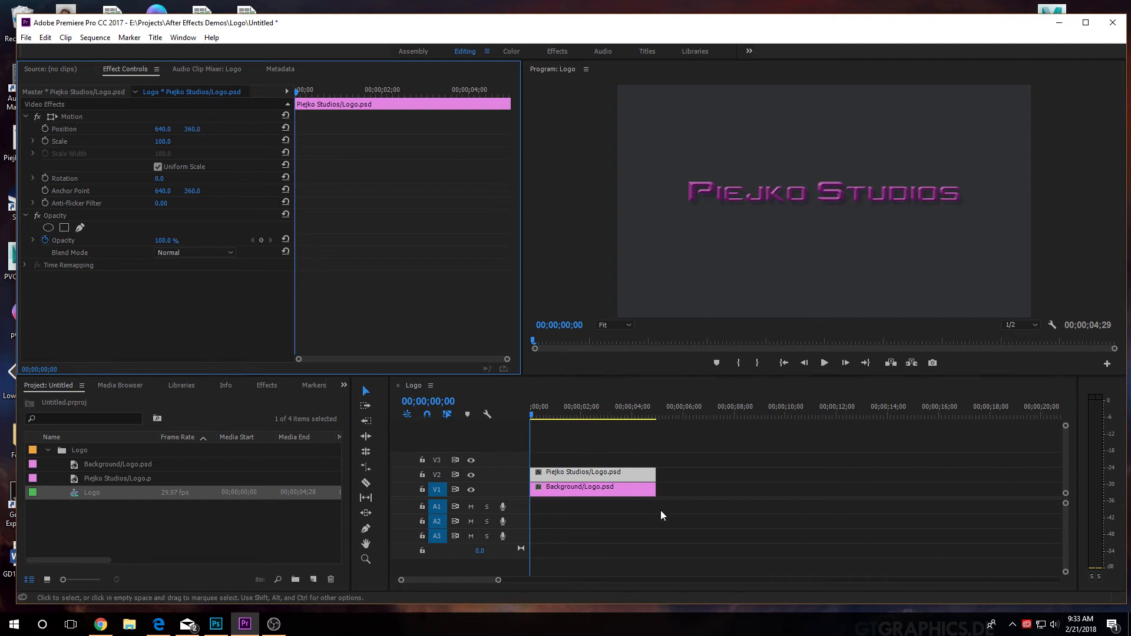
# Keyframe the Piejko Studios clip's Position at 640, 360 at 00;00;03;01 and at 640, -109 at the sequence start
pyautogui.moveTo(532, 412); pyautogui.dragTo(609, 406)
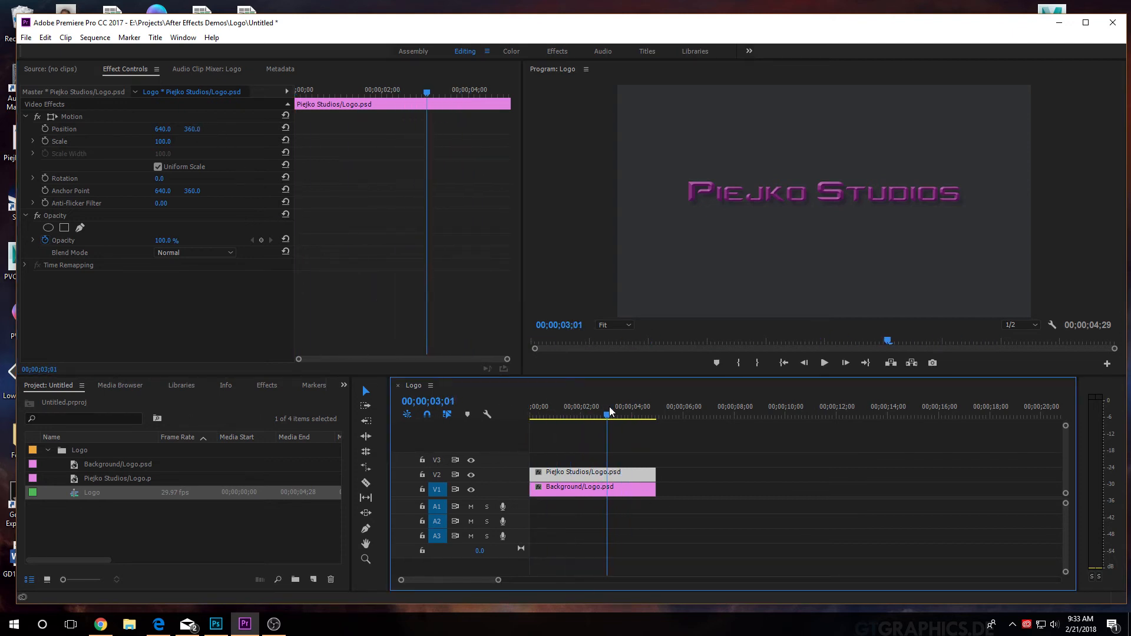
pyautogui.click(47, 128)
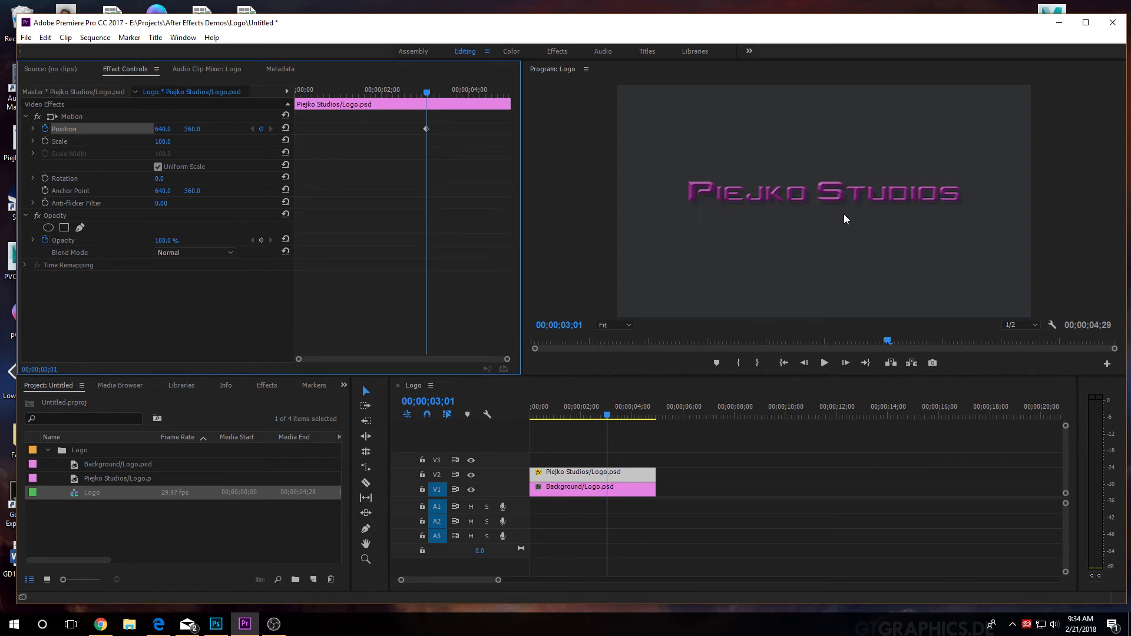
pyautogui.click(610, 420)
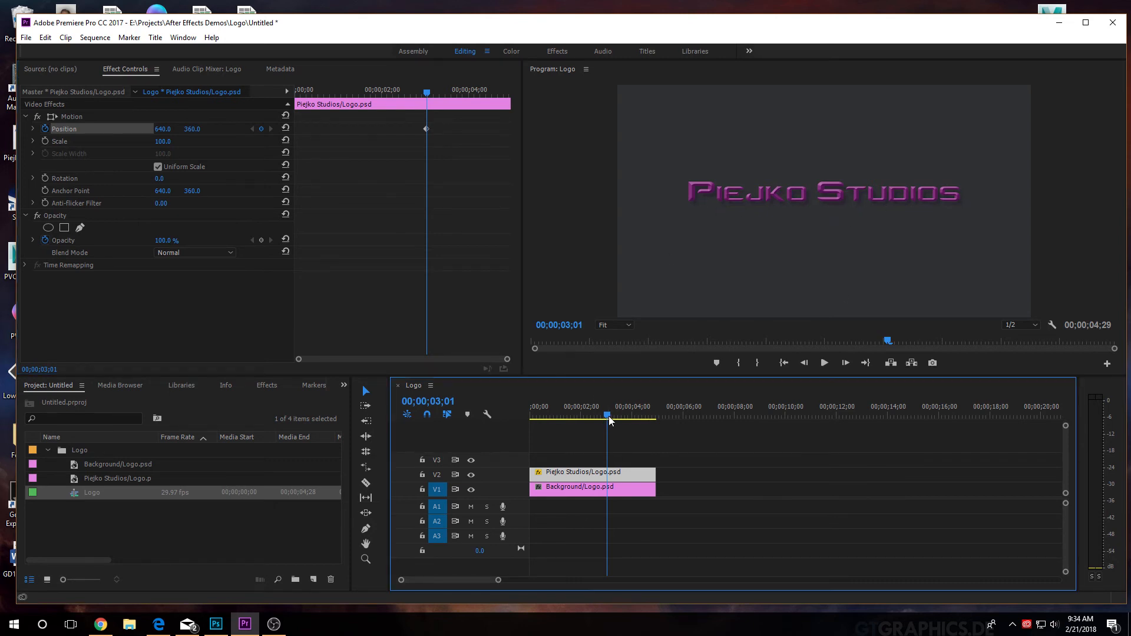
pyautogui.moveTo(610, 419); pyautogui.dragTo(490, 414)
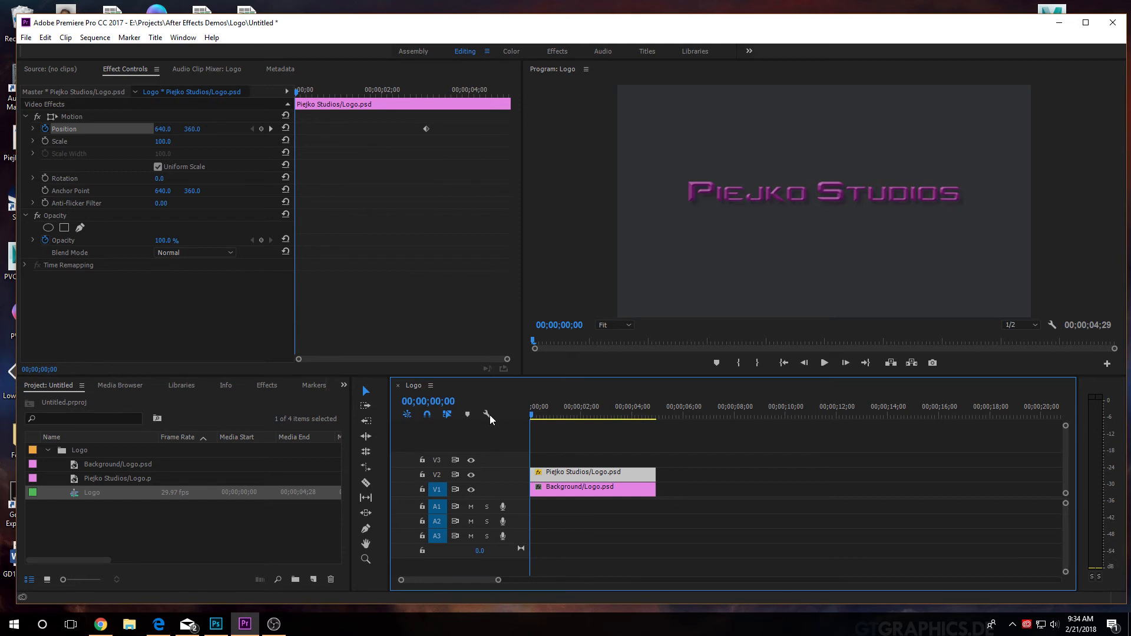
pyautogui.moveTo(193, 130); pyautogui.dragTo(147, 129)
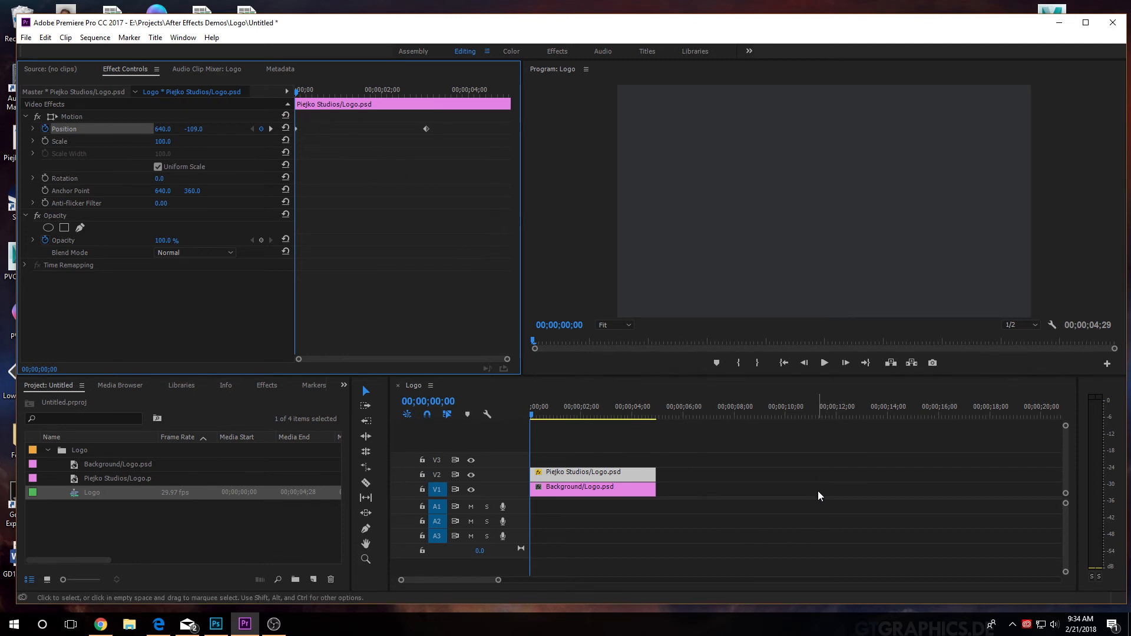
# Play back the text's drop-in animation and return the playhead to the sequence start
pyautogui.press('space')
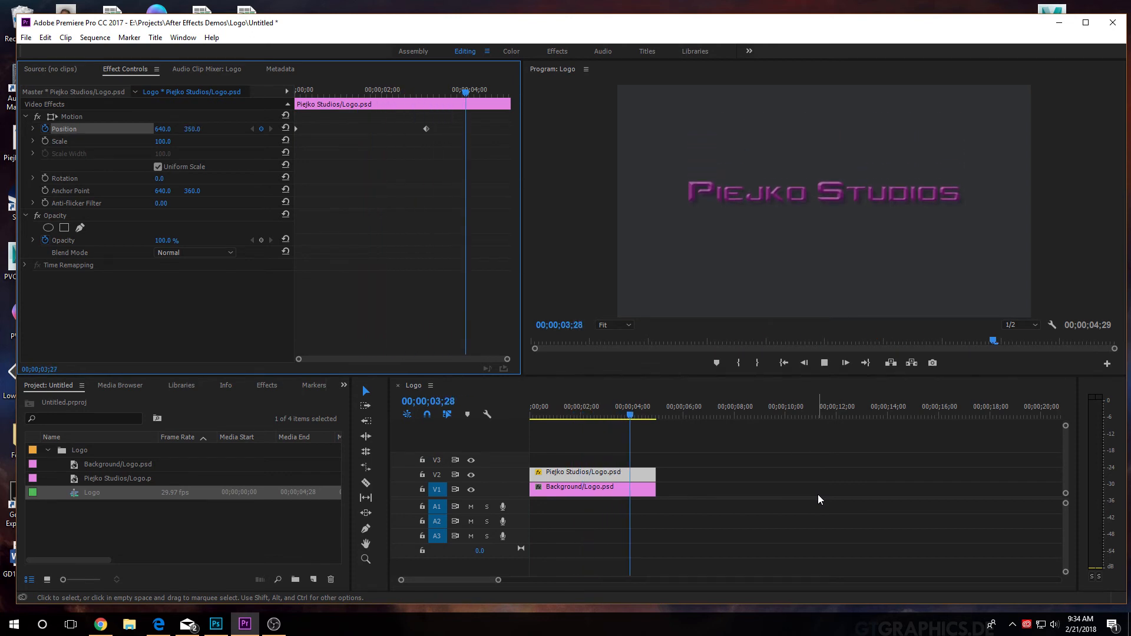
pyautogui.press('space')
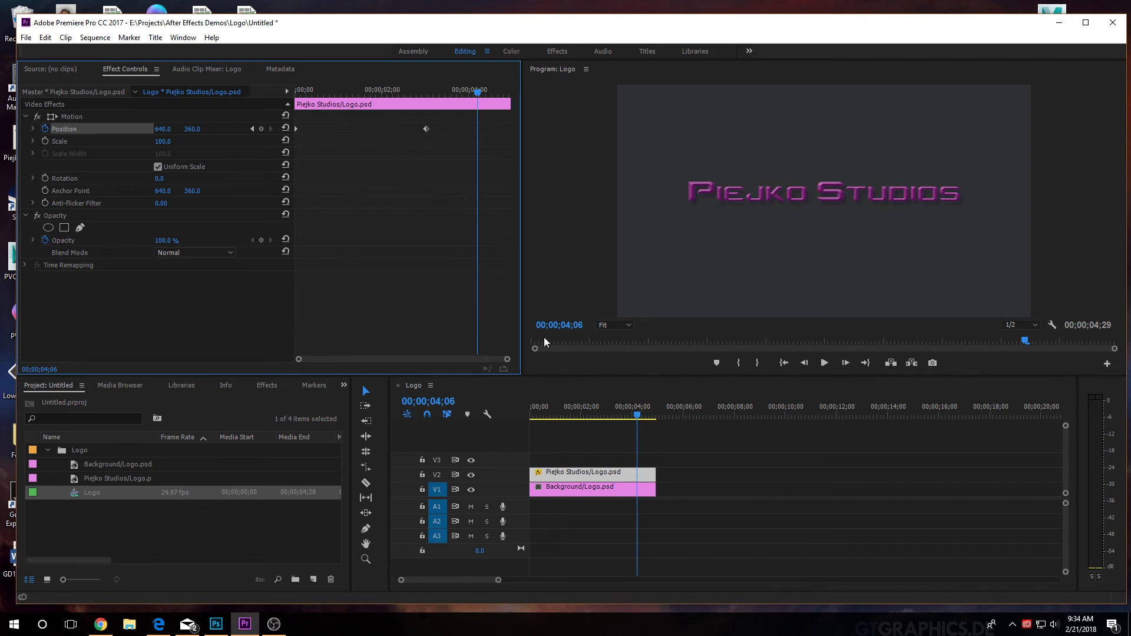
pyautogui.moveTo(641, 419)
pyautogui.mouseDown()
pyautogui.moveTo(531, 419)
pyautogui.moveTo(651, 419)
pyautogui.mouseUp()
pyautogui.press('Home')
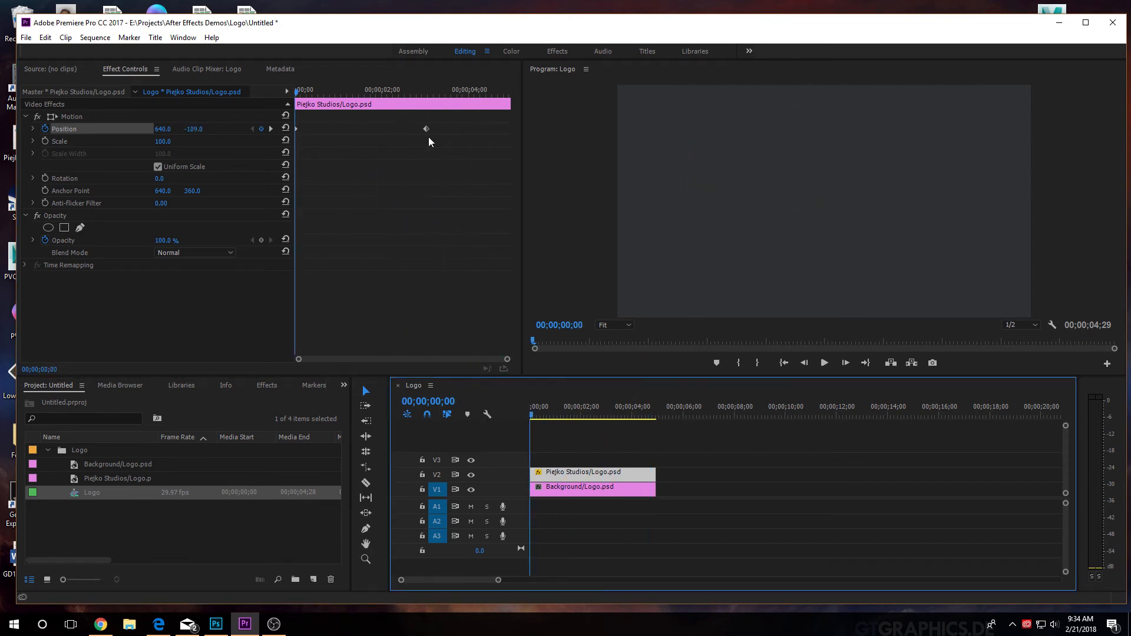
pyautogui.moveTo(296, 95); pyautogui.dragTo(377, 92)
pyautogui.press('Home')
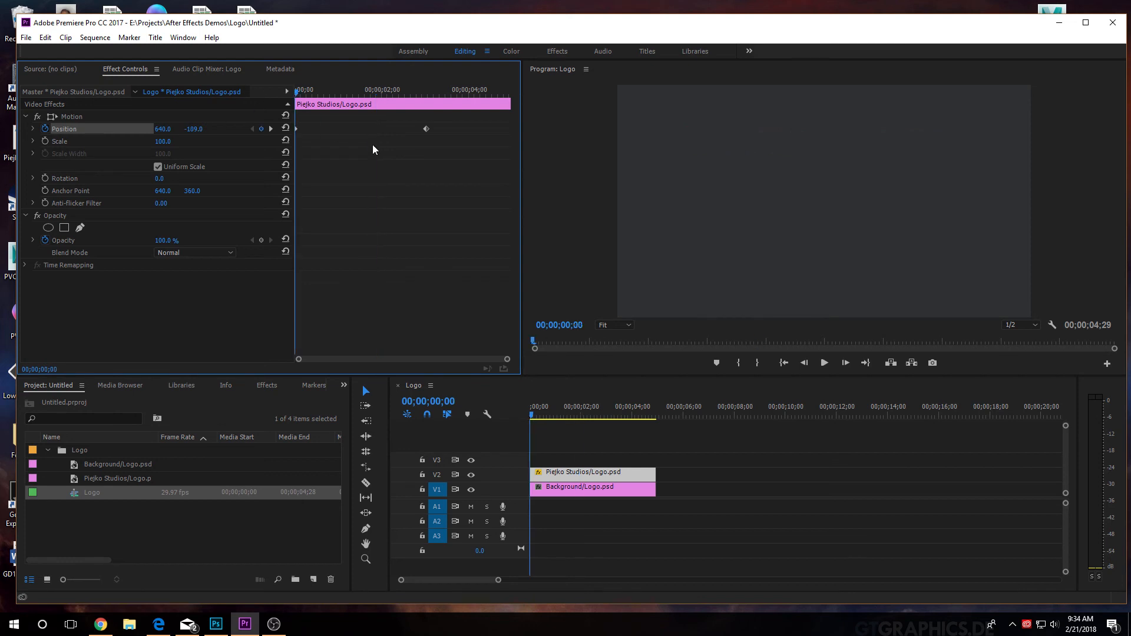
# Shift the ending Position keyframe earlier, to just before the two-second mark, and preview the drop
pyautogui.click(426, 128)
pyautogui.moveTo(427, 129); pyautogui.dragTo(379, 130)
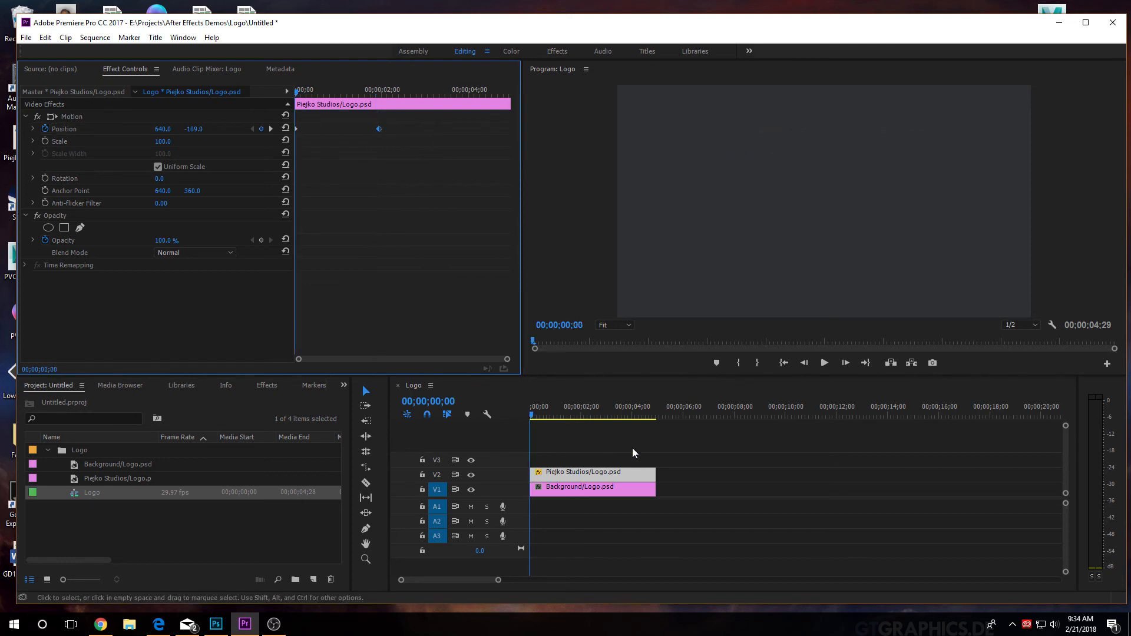
pyautogui.click(824, 363)
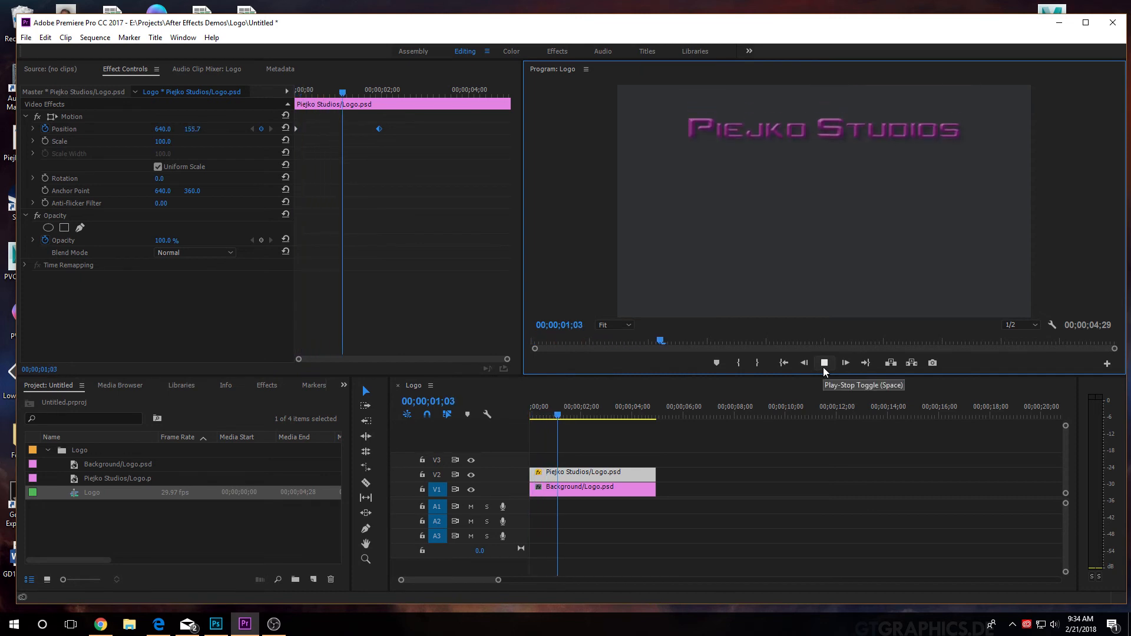
pyautogui.click(823, 366)
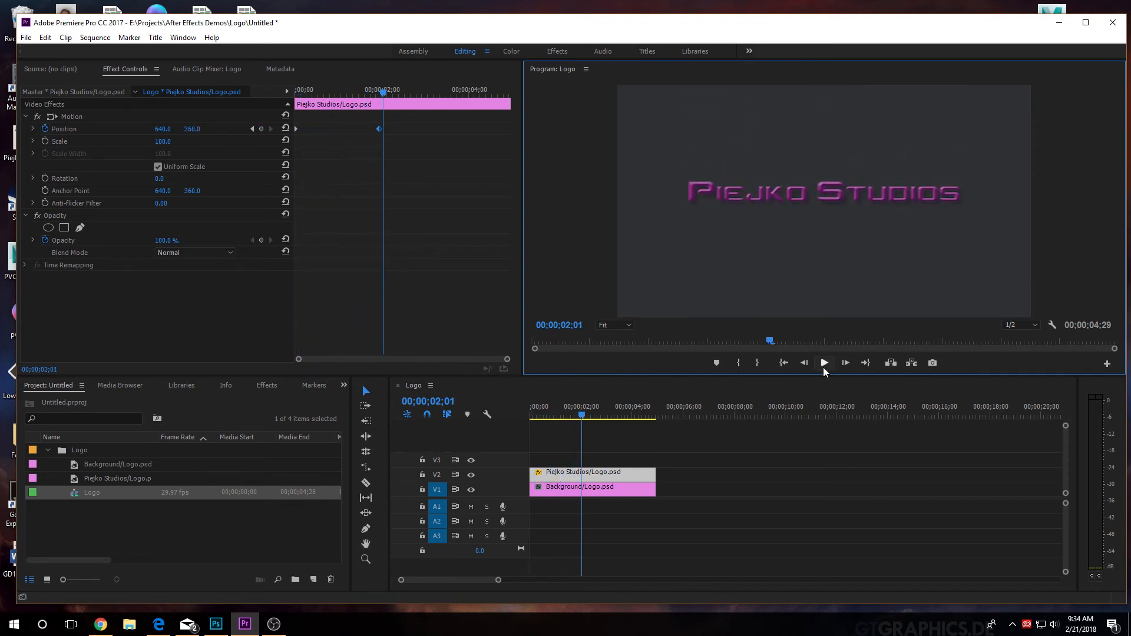
# Shift the ending Position keyframe to about 00;00;01;04 and preview the drop from the sequence start
pyautogui.click(379, 130)
pyautogui.moveTo(379, 129); pyautogui.dragTo(343, 129)
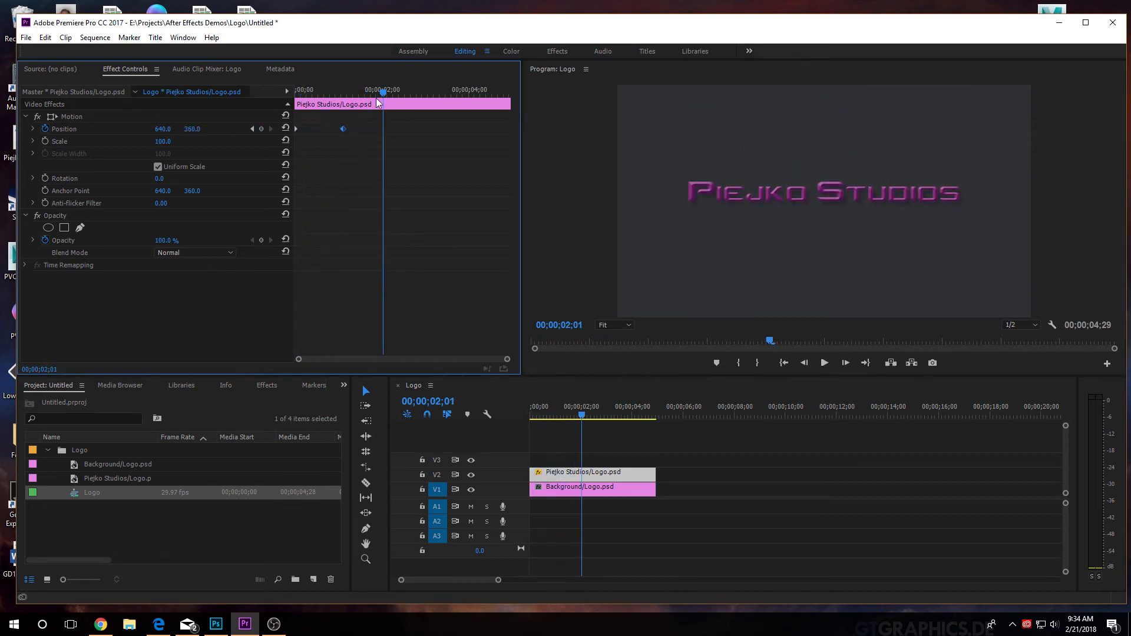
pyautogui.press('Home')
pyautogui.click(825, 364)
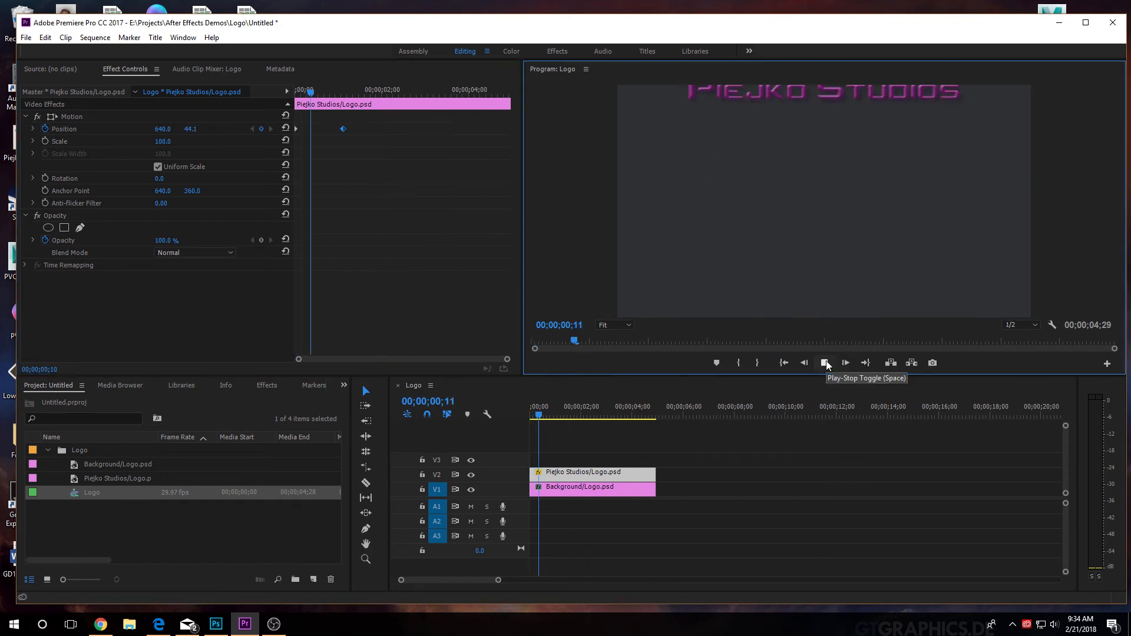
pyautogui.click(826, 365)
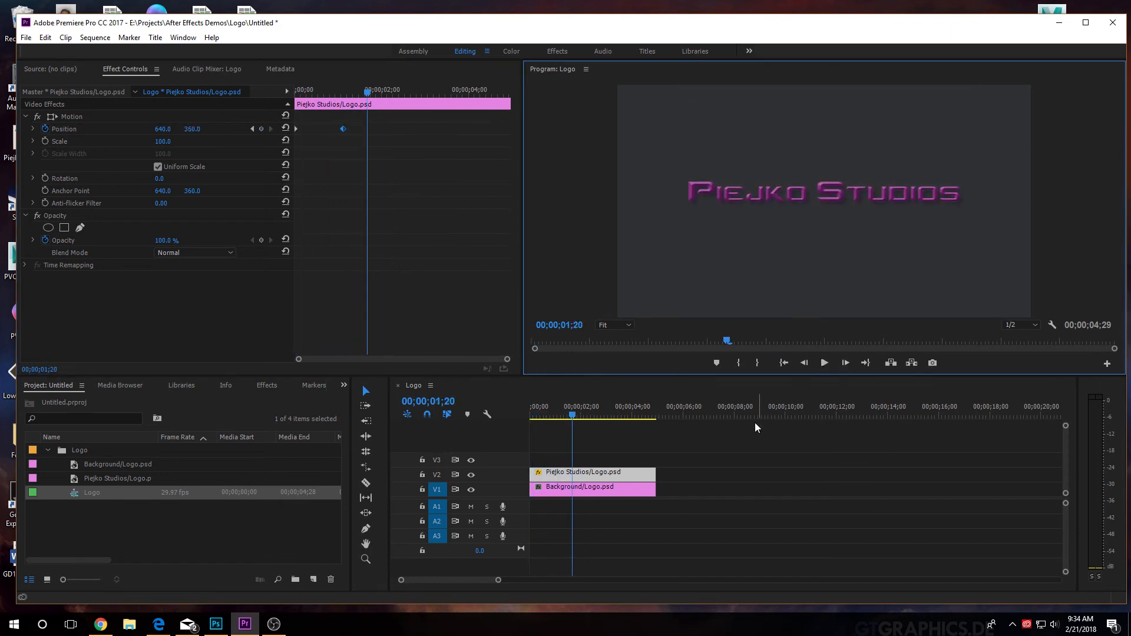
# Replay the shortened drop animation from the beginning and bring the playhead back to 00;00;00;00
pyautogui.moveTo(578, 414); pyautogui.dragTo(483, 408)
pyautogui.moveTo(654, 397); pyautogui.dragTo(519, 391)
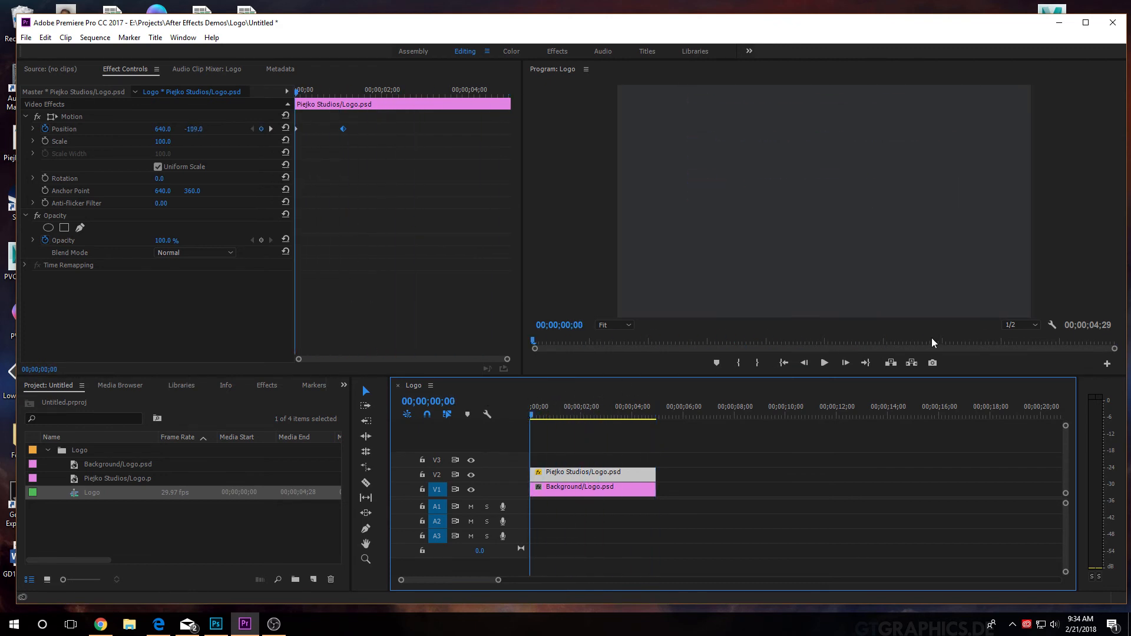
pyautogui.click(825, 362)
pyautogui.click(826, 362)
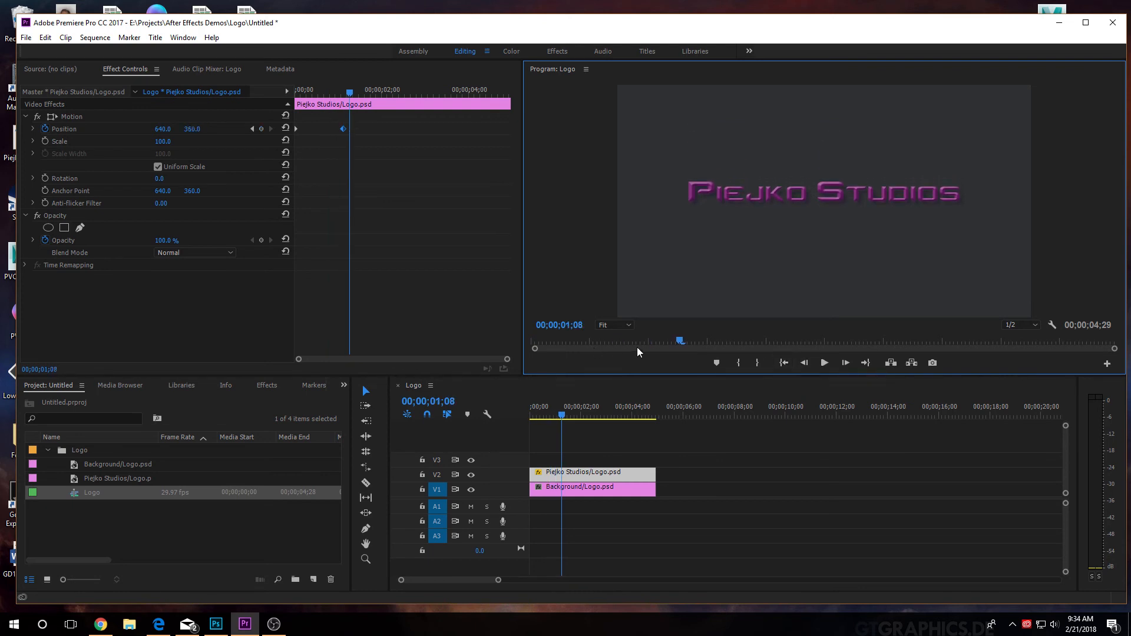
pyautogui.moveTo(678, 342); pyautogui.dragTo(461, 348)
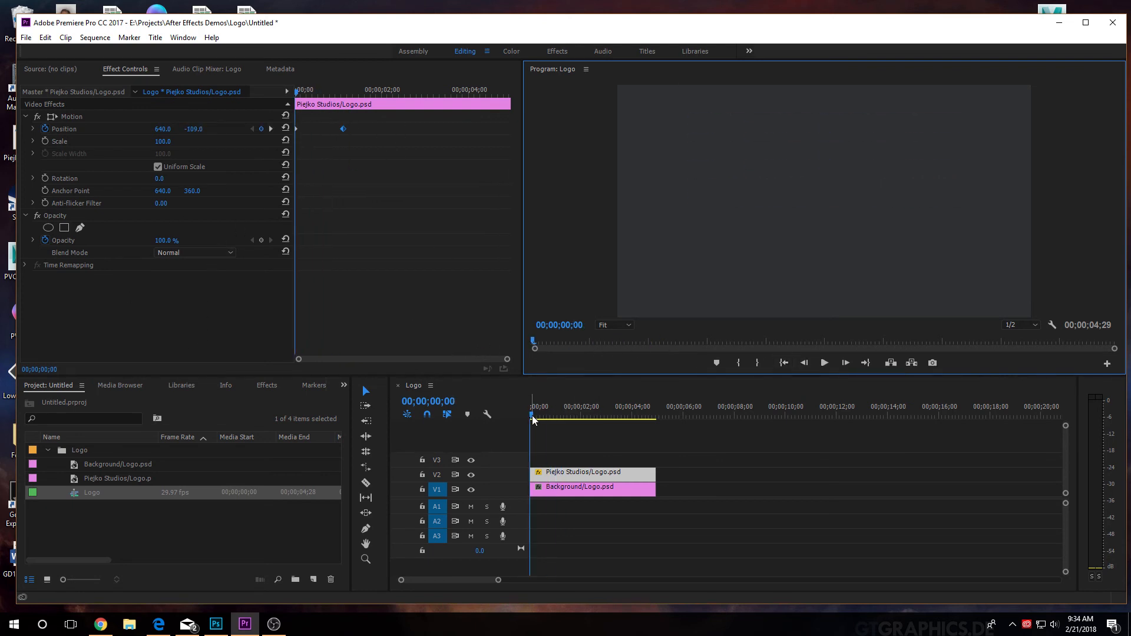
# Keyframe the clip's Rotation at 0° at 00;00;01;04 and at -2x-347° at the sequence start
pyautogui.moveTo(532, 415); pyautogui.dragTo(560, 414)
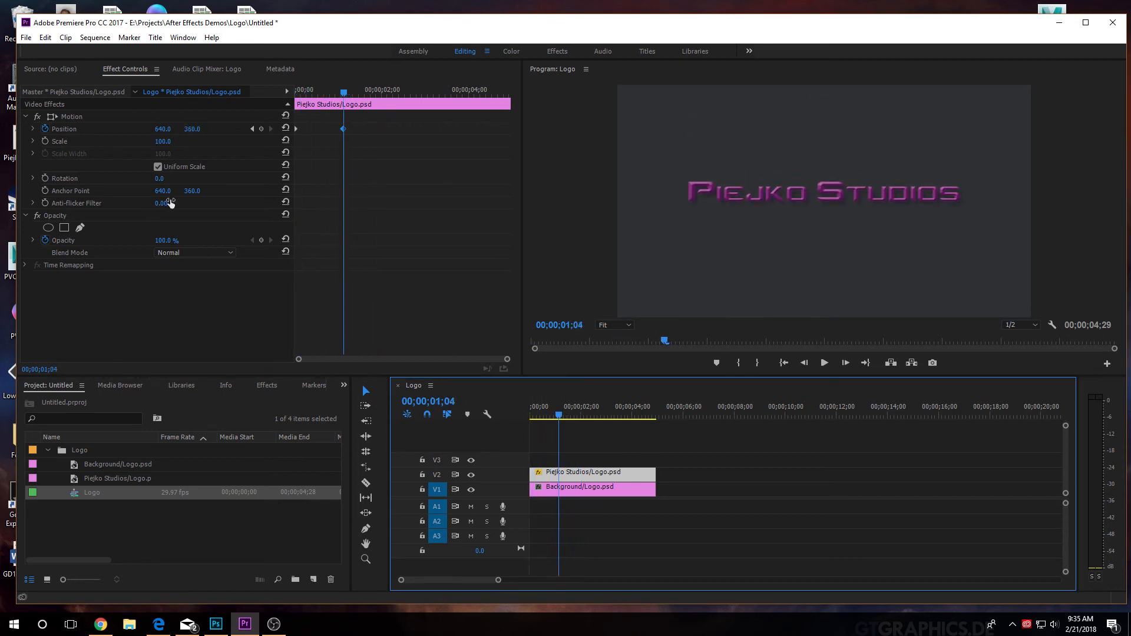
pyautogui.click(45, 177)
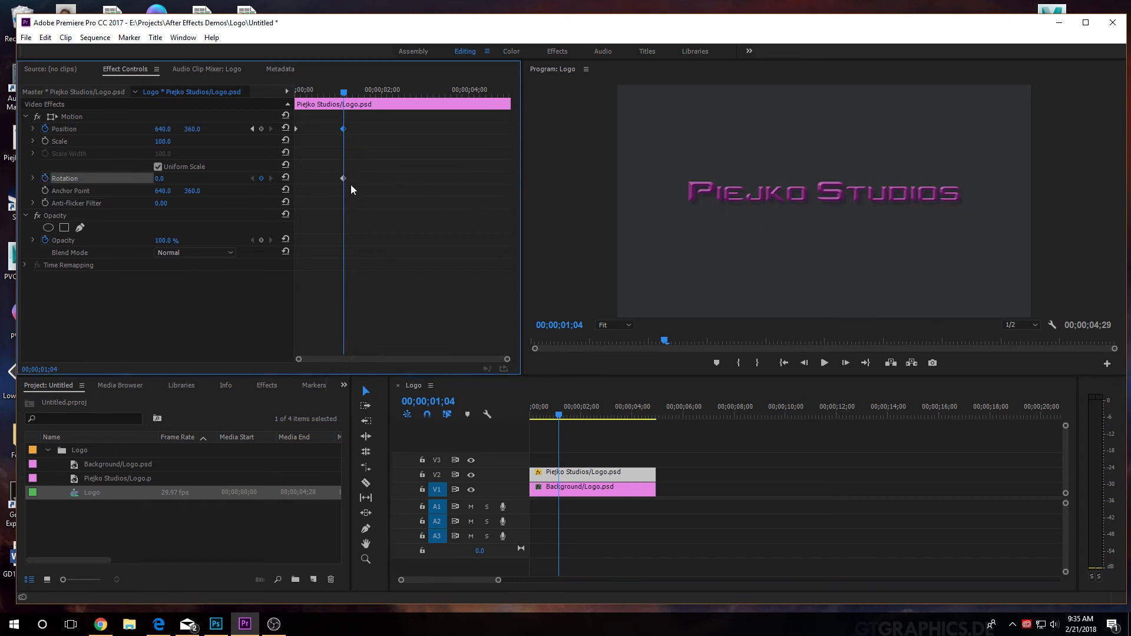
pyautogui.moveTo(344, 93); pyautogui.dragTo(280, 99)
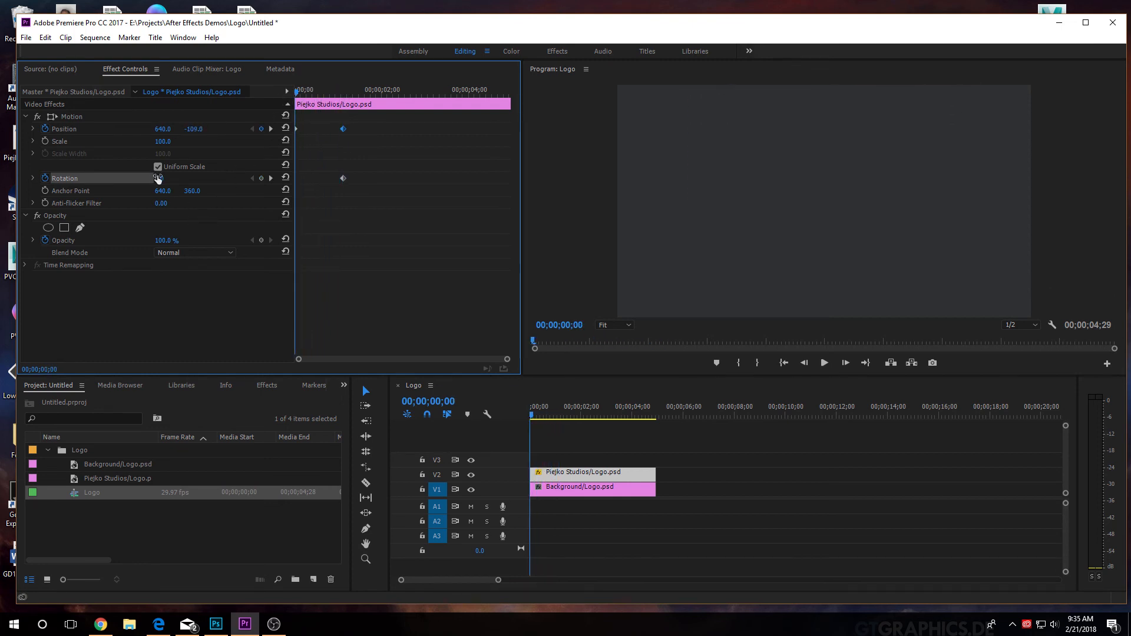
pyautogui.moveTo(159, 178); pyautogui.dragTo(18, 179)
pyautogui.moveTo(170, 179); pyautogui.dragTo(128, 179)
# Preview the spinning drop animation twice and rewind to the sequence start
pyautogui.click(825, 363)
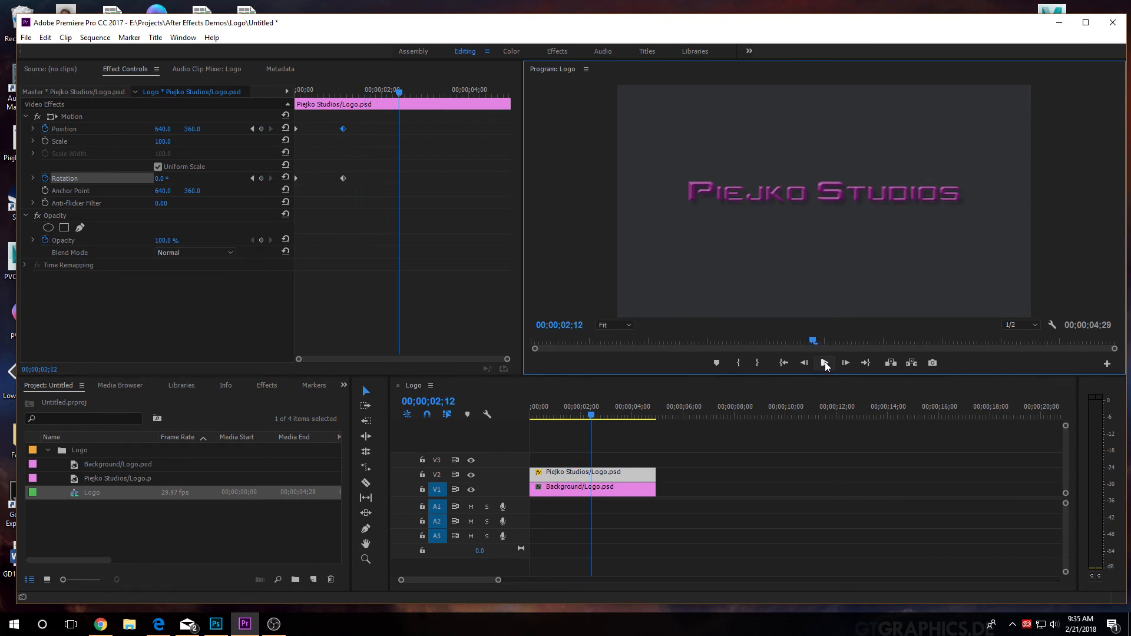
pyautogui.moveTo(815, 343); pyautogui.dragTo(398, 370)
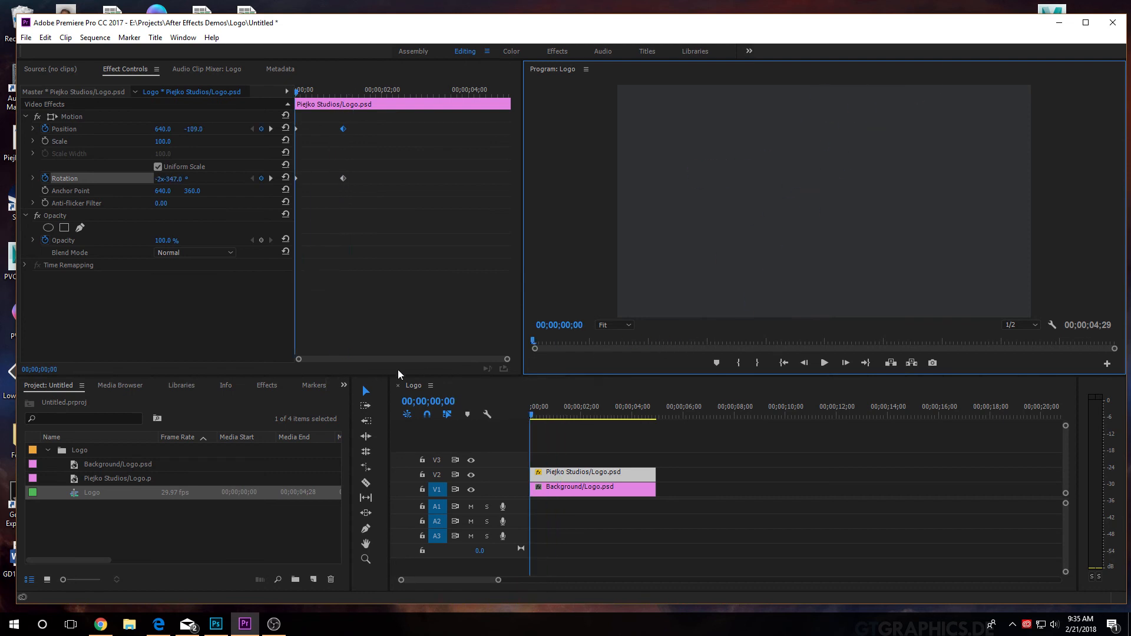
pyautogui.click(825, 364)
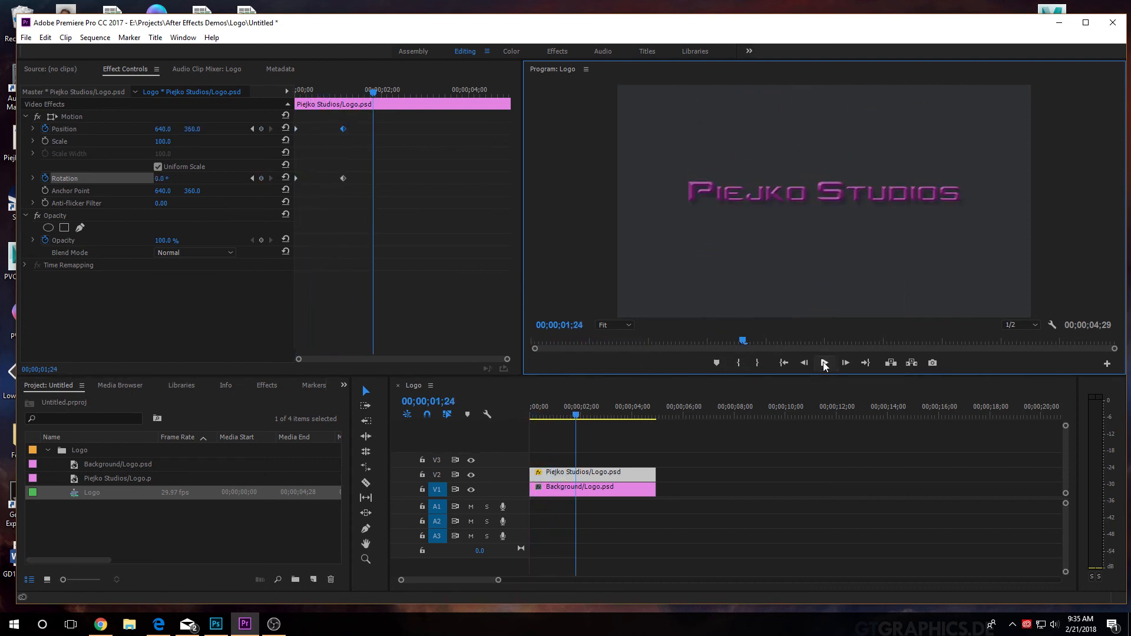
pyautogui.moveTo(743, 344); pyautogui.dragTo(351, 380)
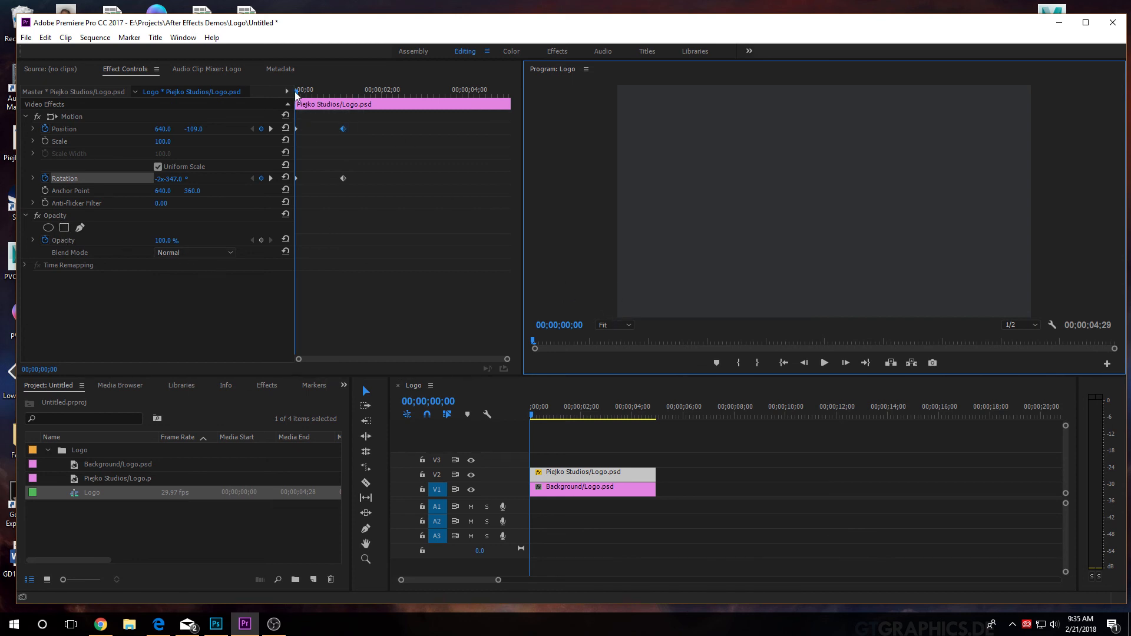
# Keyframe the clip's Opacity at 100% at 00;00;01;04 and at 0% at the sequence start
pyautogui.moveTo(296, 95); pyautogui.dragTo(342, 94)
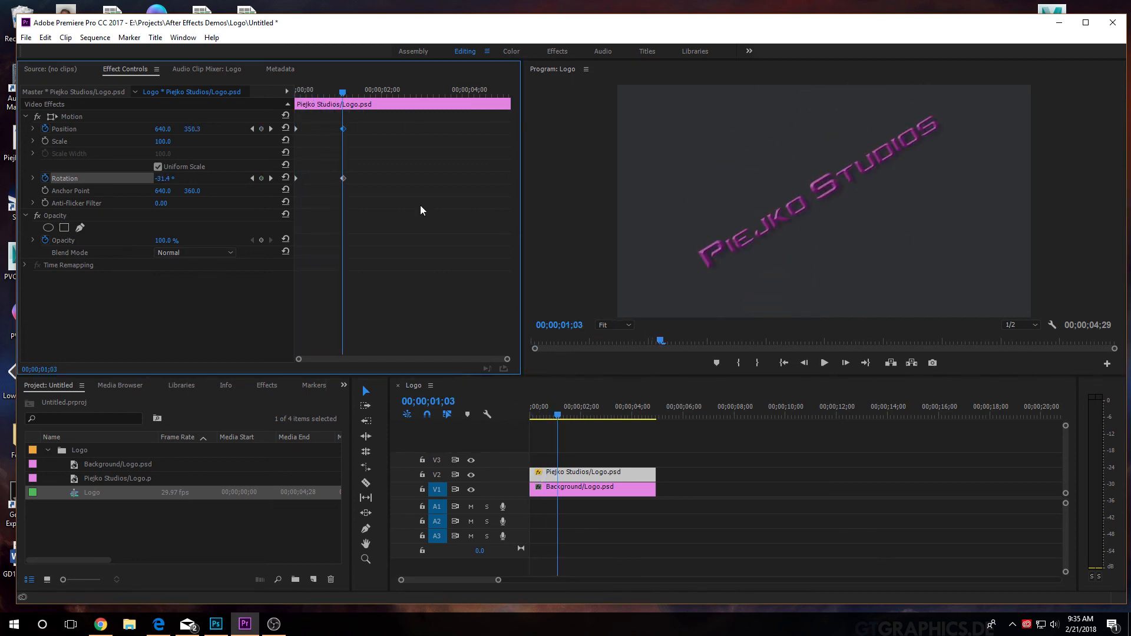
pyautogui.moveTo(558, 417); pyautogui.dragTo(561, 416)
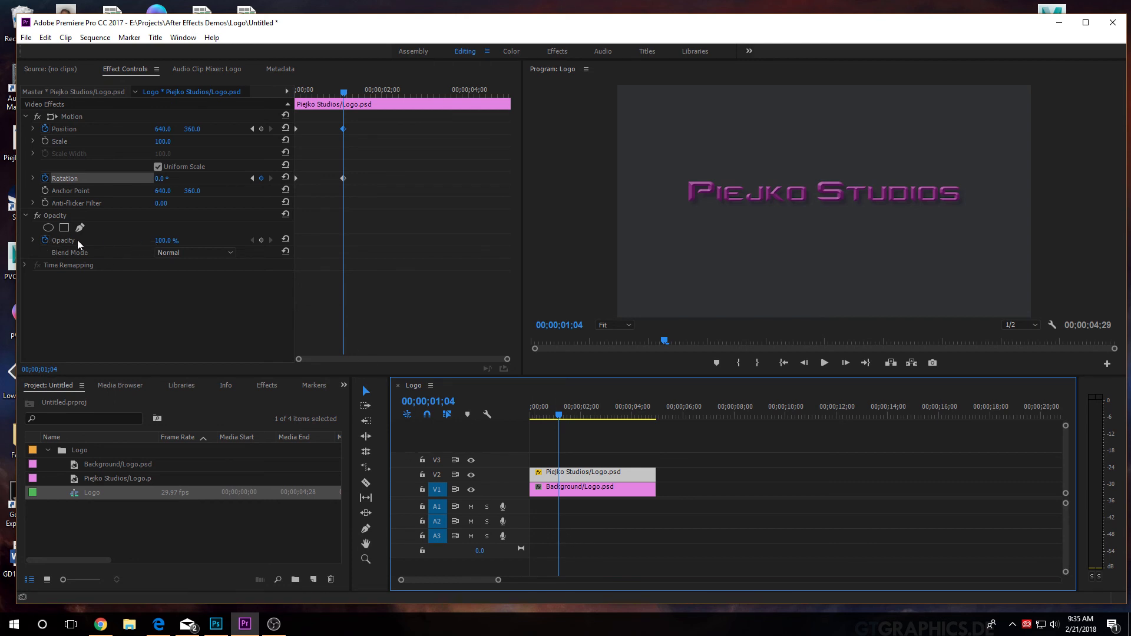
pyautogui.click(46, 239)
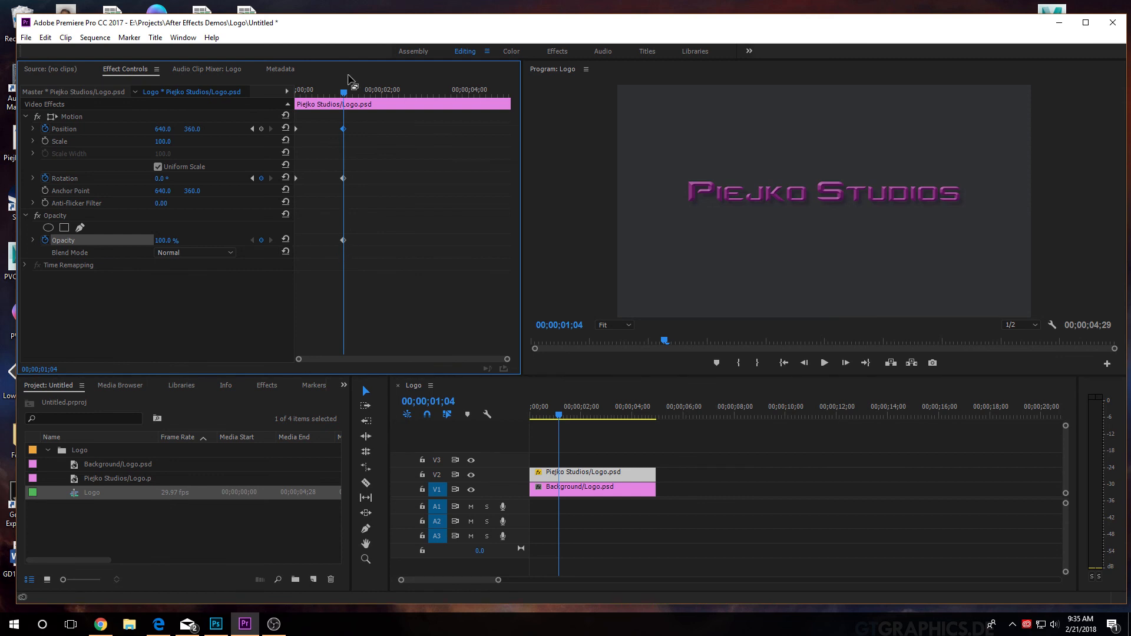
pyautogui.press('Home')
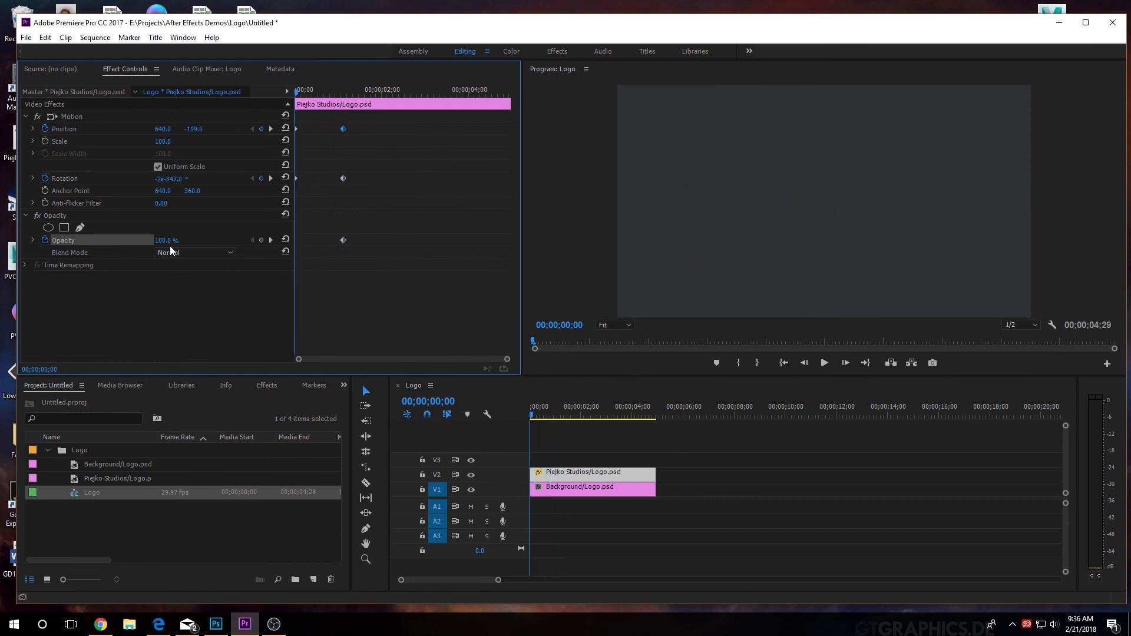
pyautogui.moveTo(162, 240); pyautogui.dragTo(106, 240)
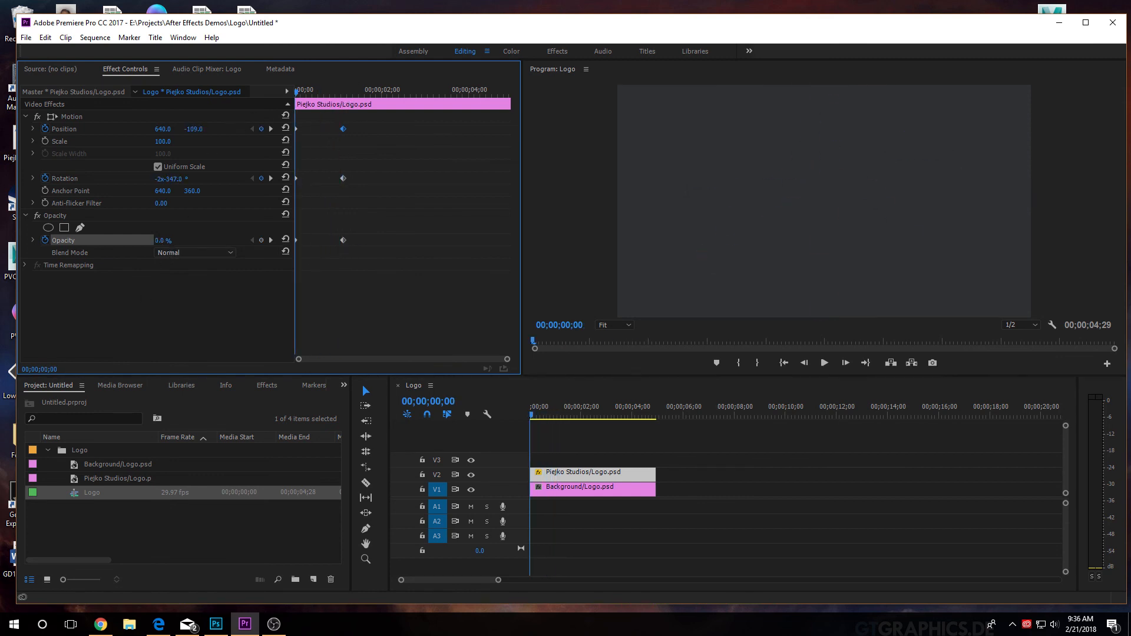
# Play back the combined drop, spin and fade-in animation twice from the sequence start
pyautogui.click(826, 365)
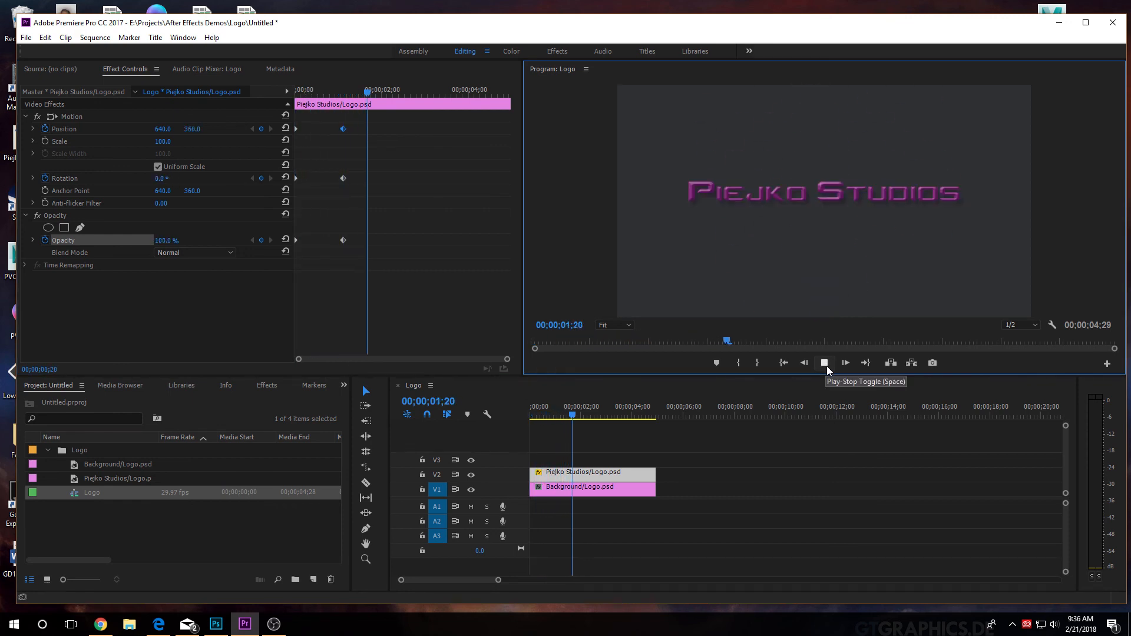
pyautogui.click(826, 366)
pyautogui.moveTo(576, 416); pyautogui.dragTo(490, 429)
pyautogui.press('space')
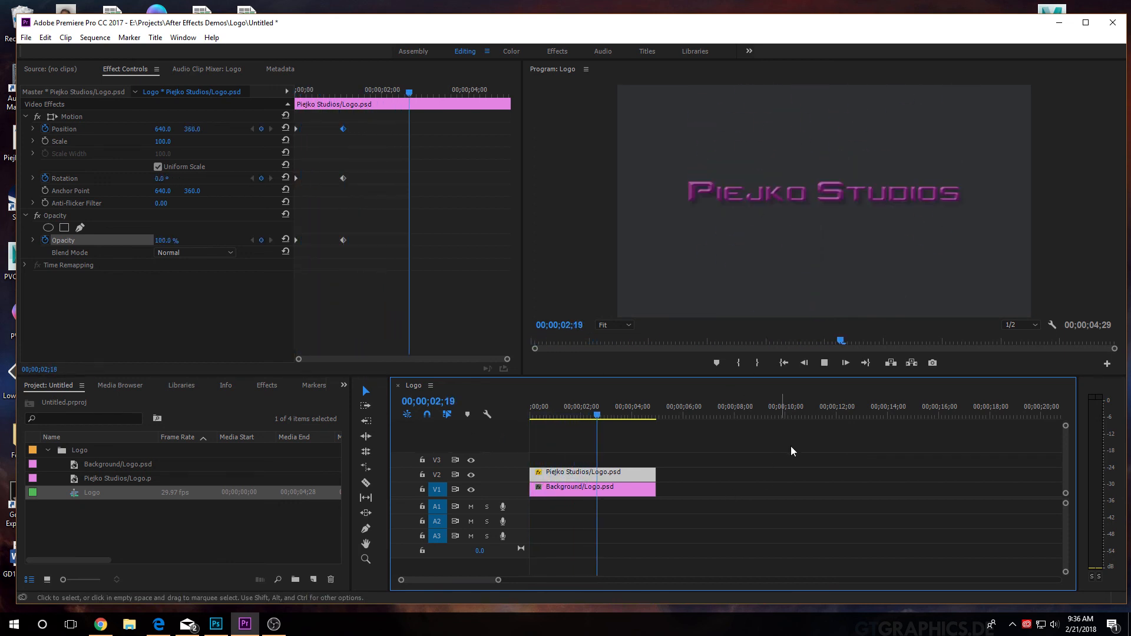
pyautogui.press('space')
# Add a Position keyframe with a Y value of 371 at 00;00;01;08, four frames past the landing keyframe
pyautogui.moveTo(599, 422); pyautogui.dragTo(569, 432)
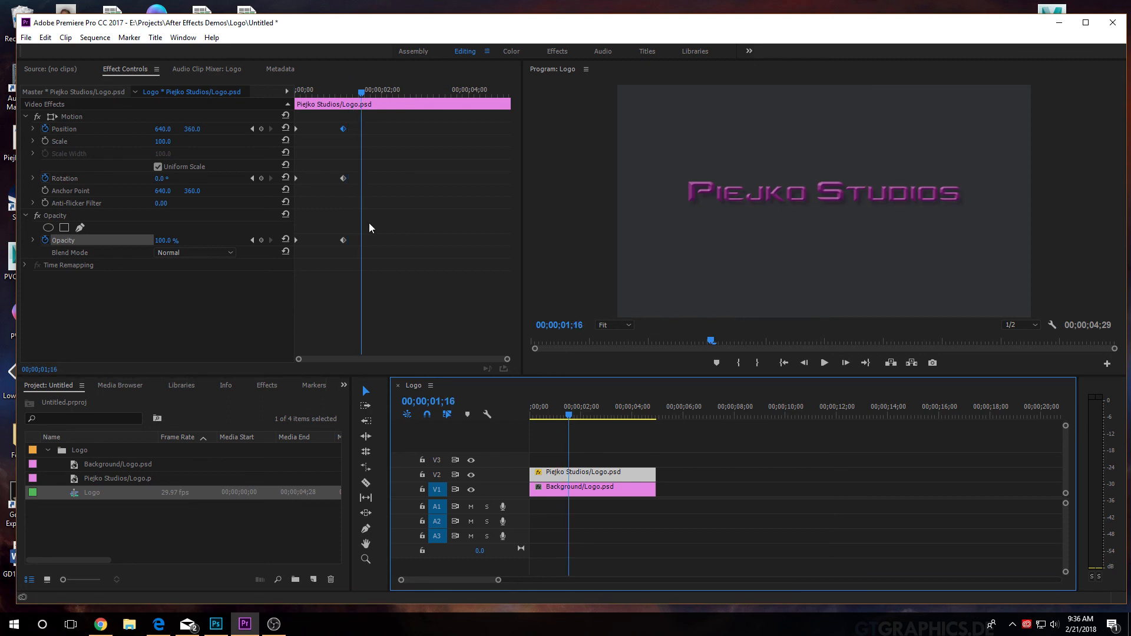
pyautogui.moveTo(365, 92); pyautogui.dragTo(345, 96)
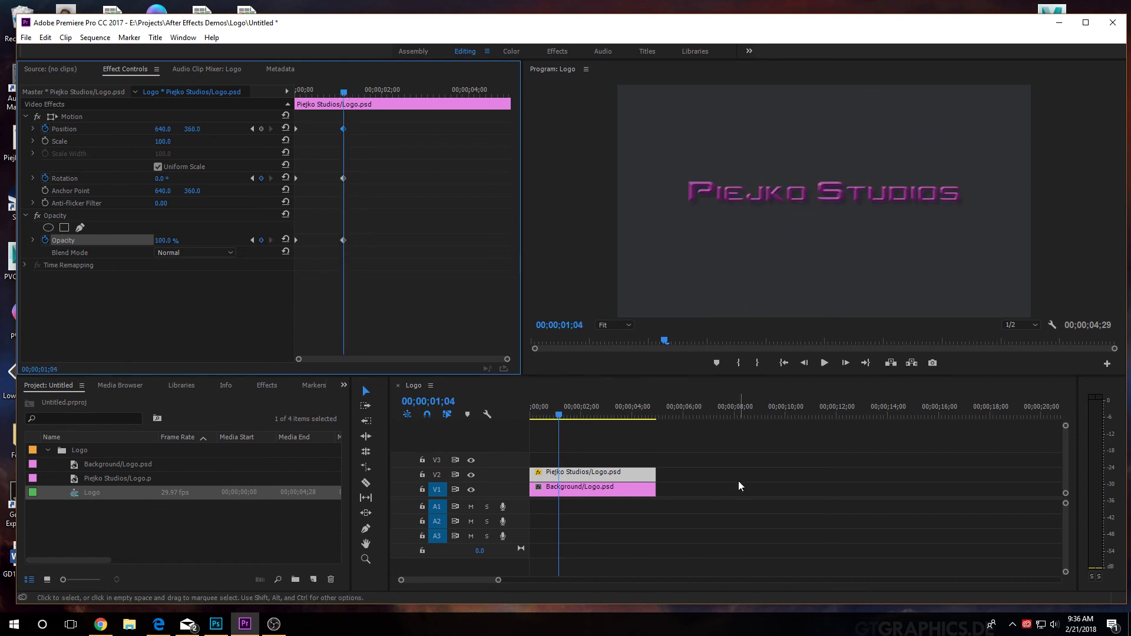
pyautogui.click(345, 95)
pyautogui.moveTo(346, 97); pyautogui.dragTo(350, 97)
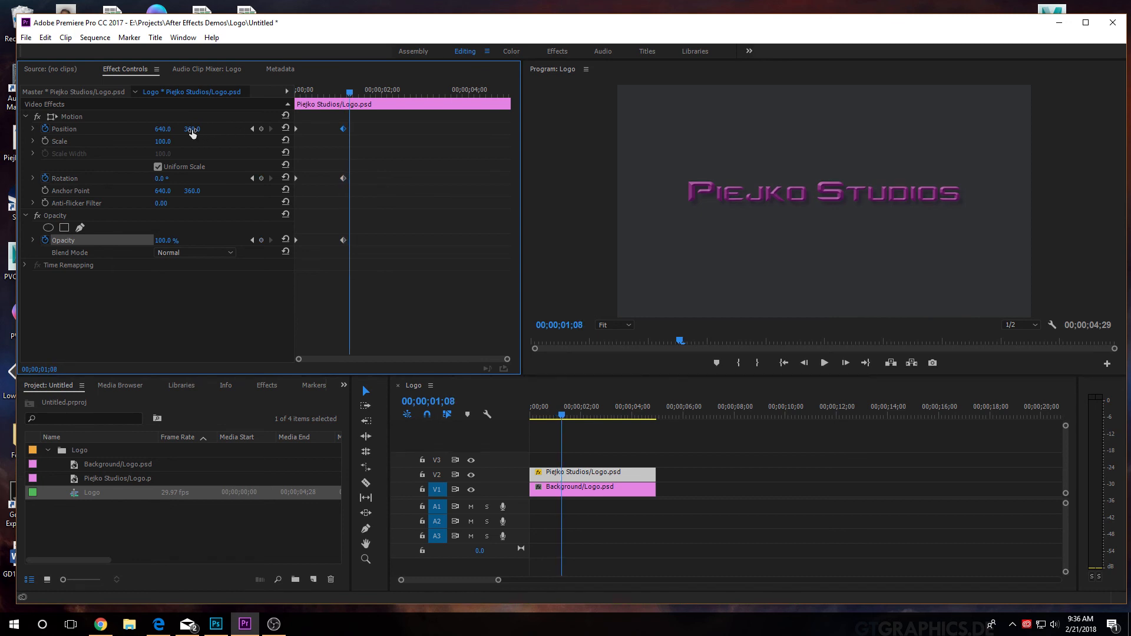
pyautogui.moveTo(192, 129); pyautogui.dragTo(198, 129)
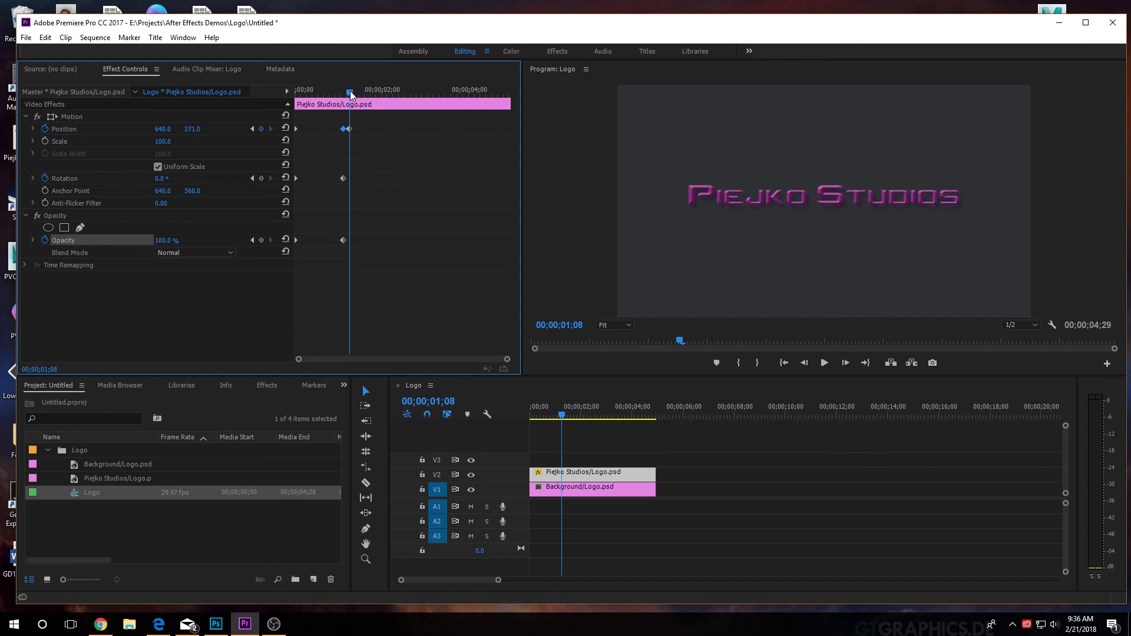
# Copy the landing Position keyframe at 00;00;01;04 and paste it at 00;00;01;11
pyautogui.click(342, 129)
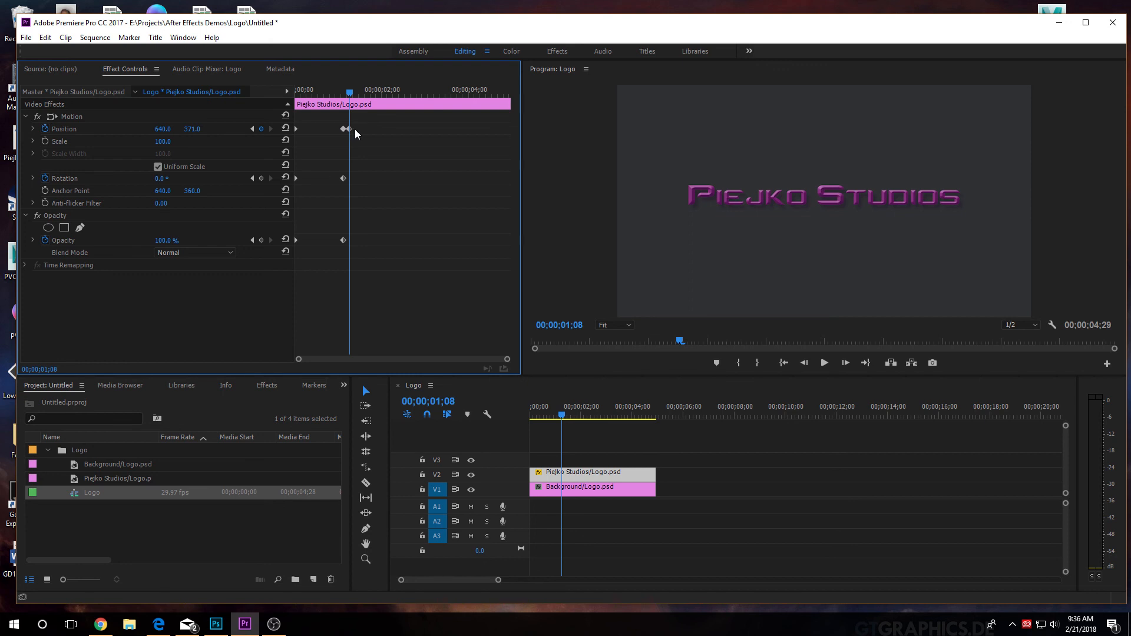
pyautogui.click(344, 129)
pyautogui.rightClick(347, 132)
pyautogui.click(371, 166)
pyautogui.press('Right')
pyautogui.press('Right')
pyautogui.press('Right')
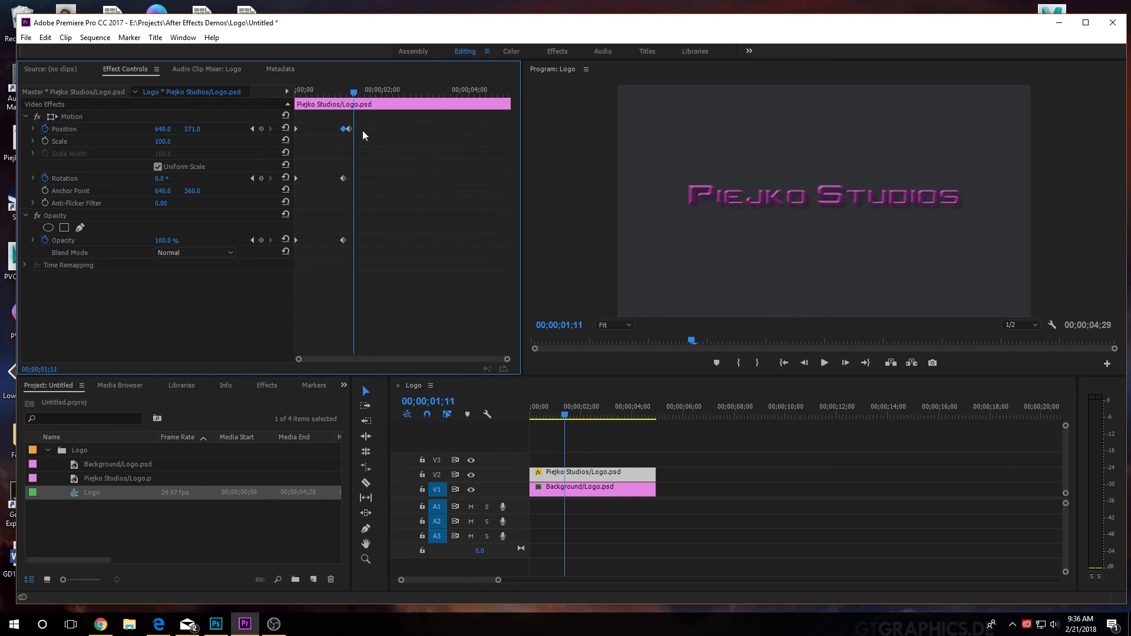
pyautogui.rightClick(355, 128)
pyautogui.click(392, 175)
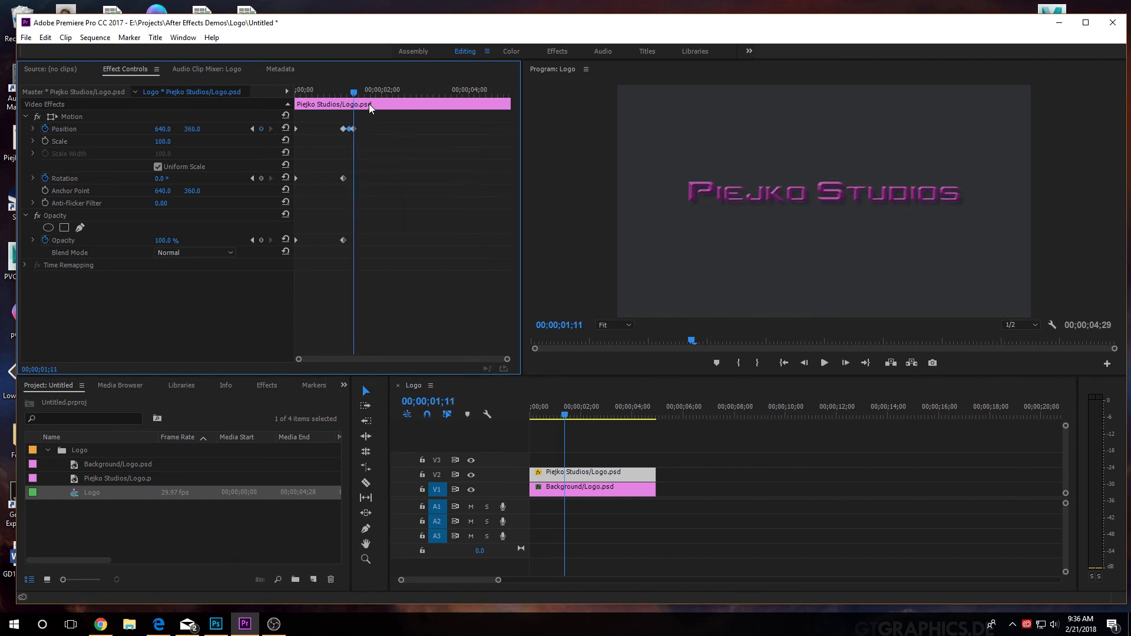
# Scrub through the new bounce keyframes and play back the full animation twice from the sequence start
pyautogui.moveTo(354, 93); pyautogui.dragTo(175, 111)
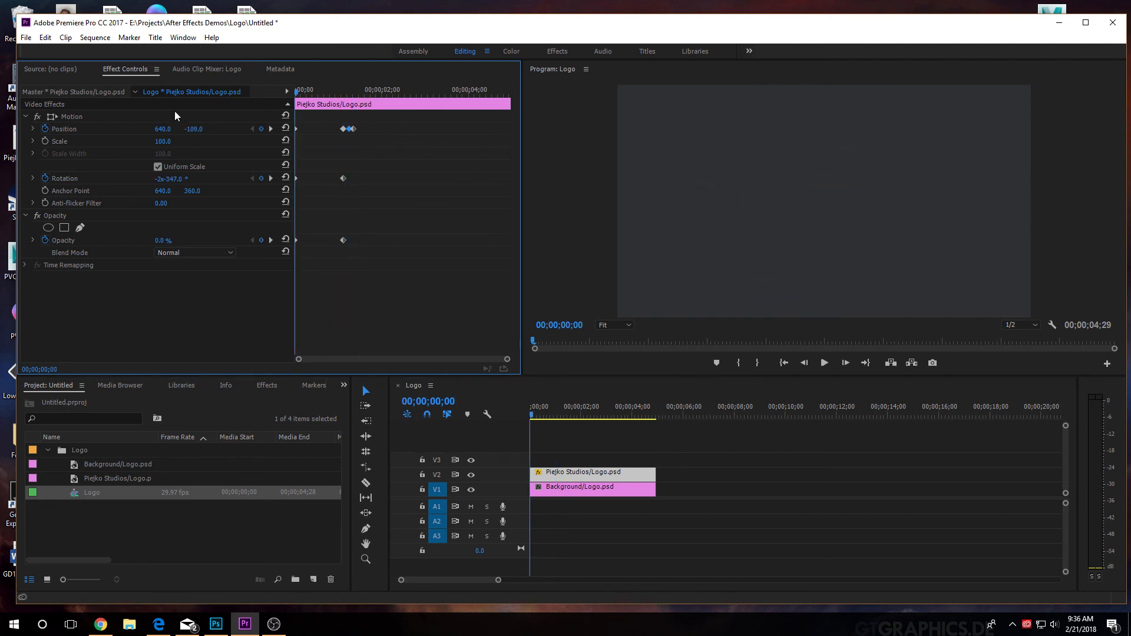
pyautogui.moveTo(299, 91); pyautogui.dragTo(352, 92)
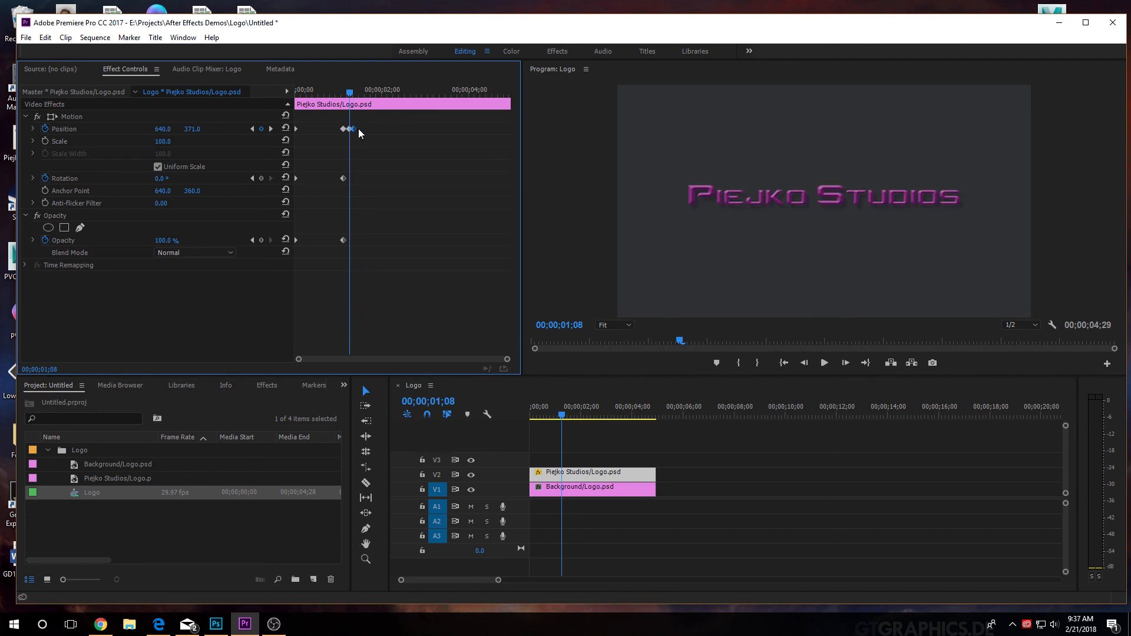
pyautogui.moveTo(350, 92); pyautogui.dragTo(296, 92)
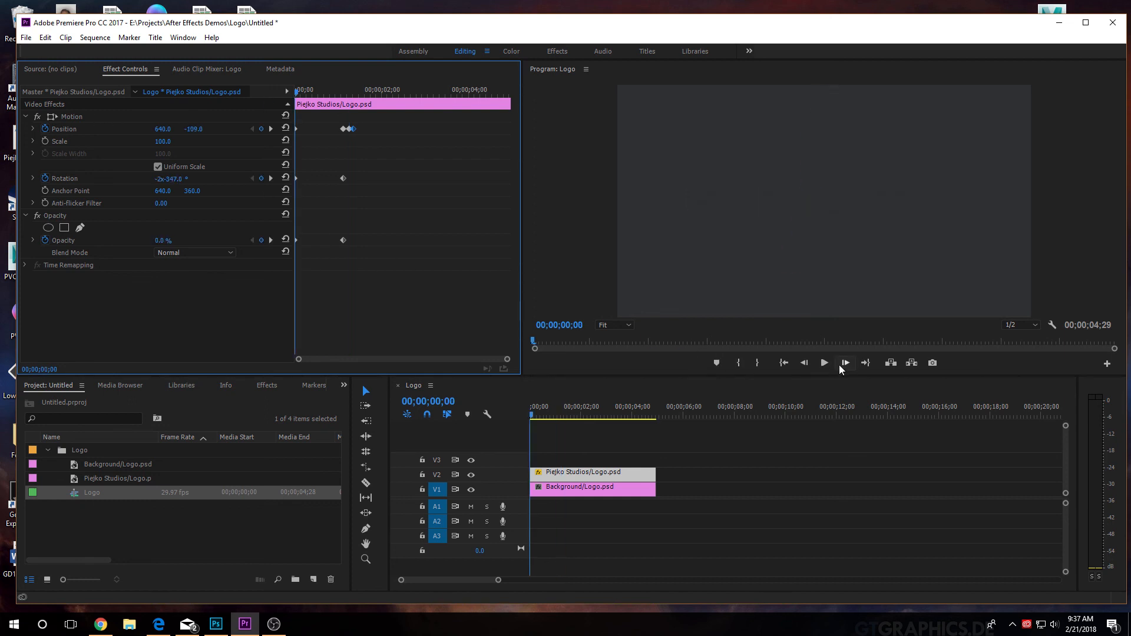
pyautogui.click(823, 363)
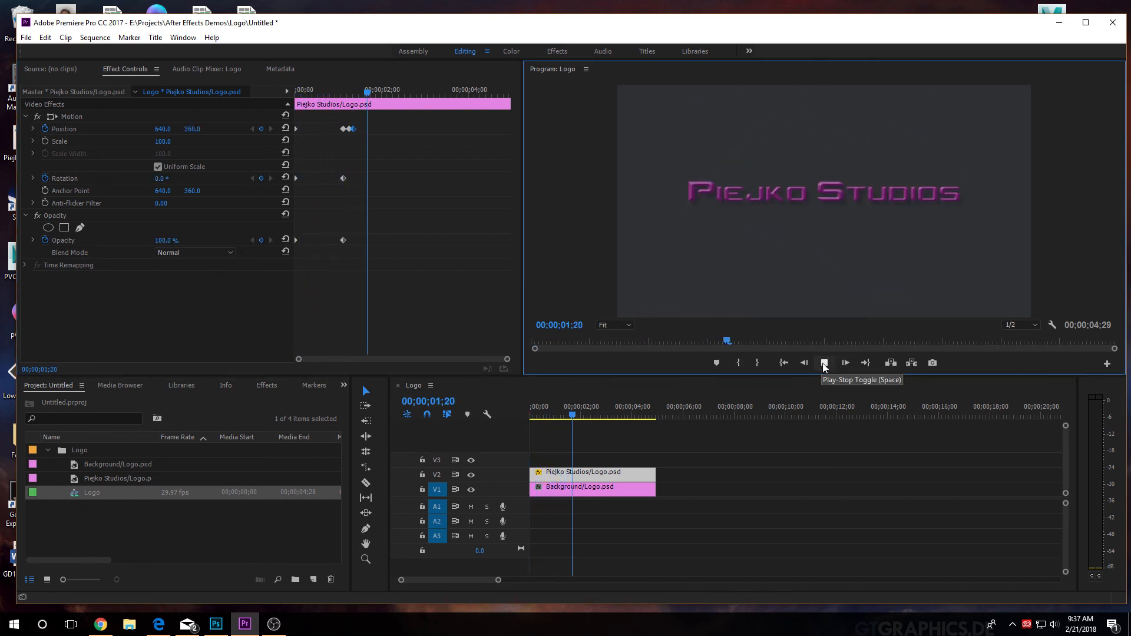
pyautogui.click(825, 363)
pyautogui.moveTo(801, 342); pyautogui.dragTo(397, 371)
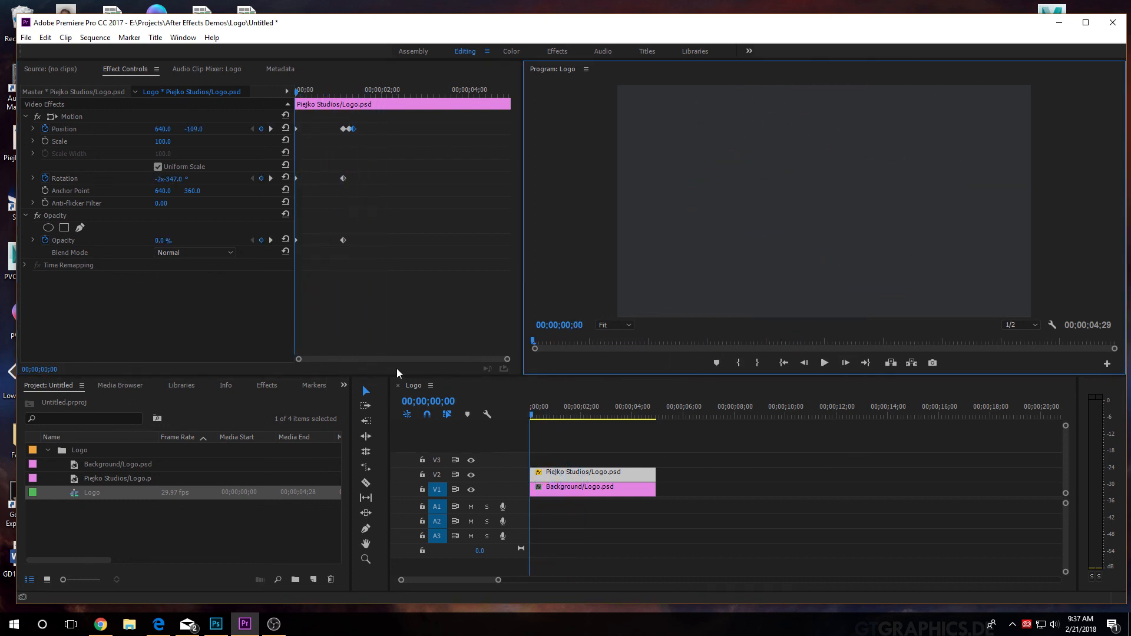
pyautogui.click(826, 365)
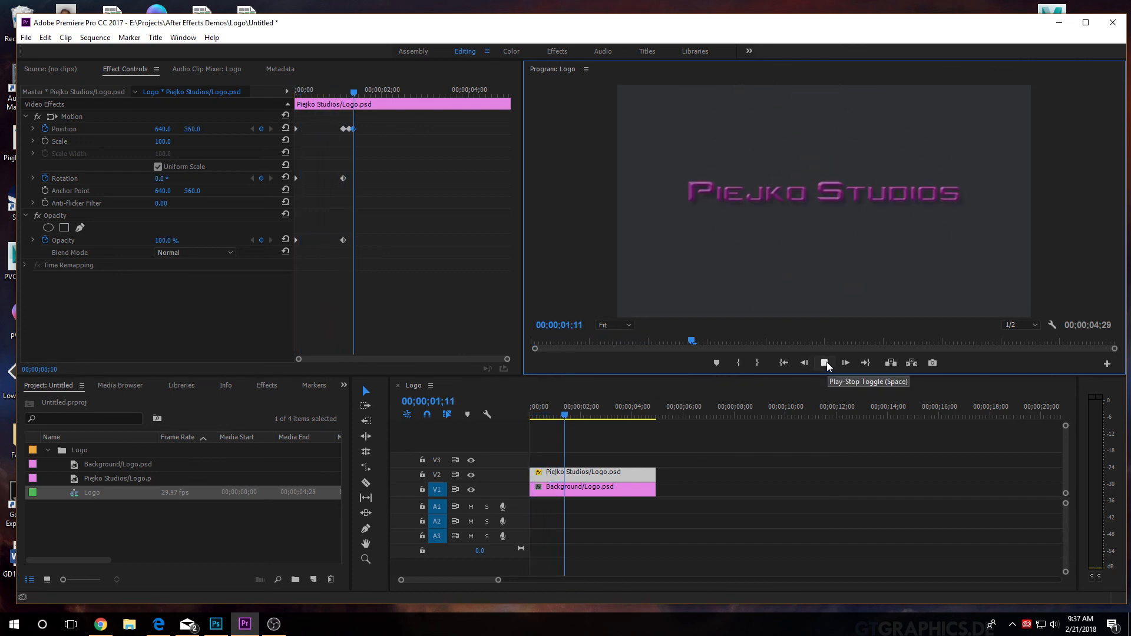
pyautogui.click(825, 364)
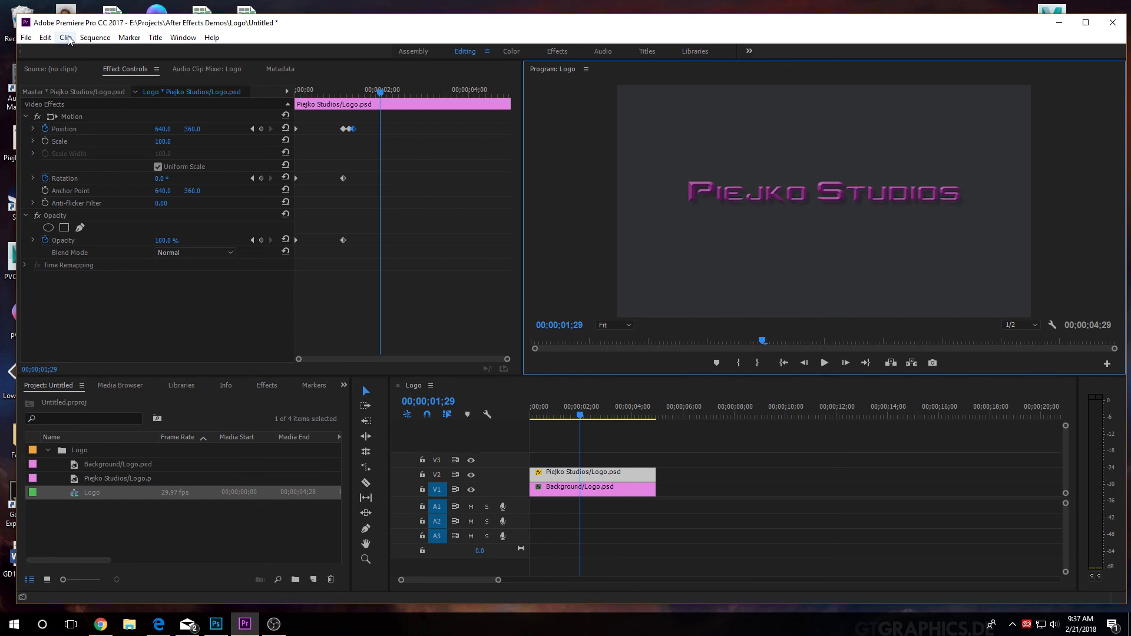
# Open the media export settings for the Logo sequence and set the format to QuickTime
pyautogui.click(34, 40)
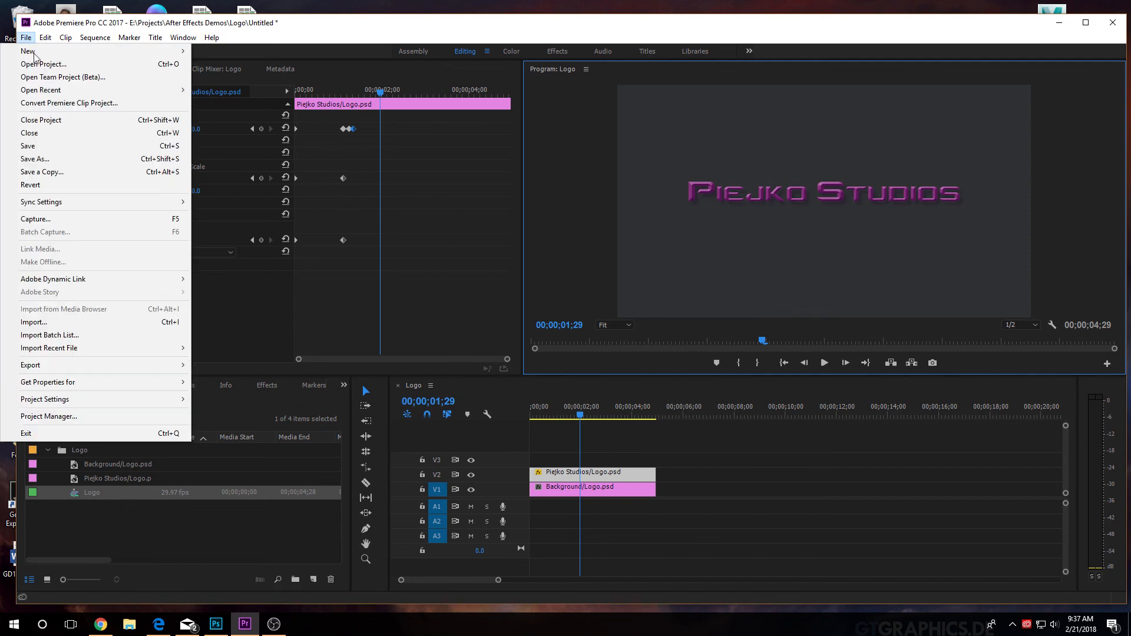
pyautogui.moveTo(118, 372)
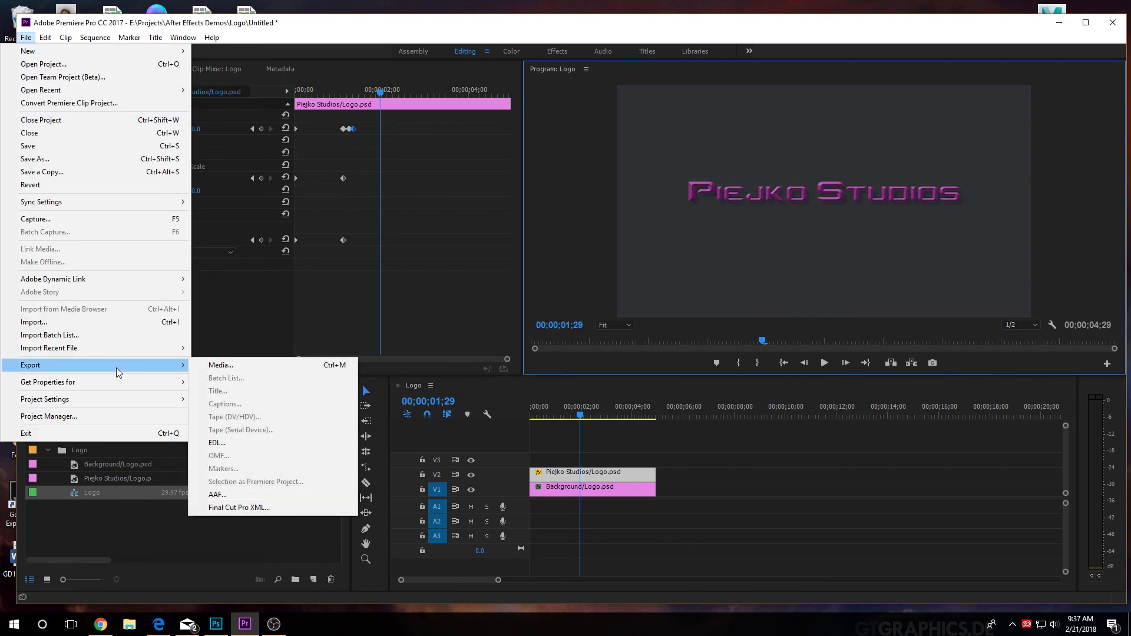
pyautogui.click(289, 366)
pyautogui.click(847, 69)
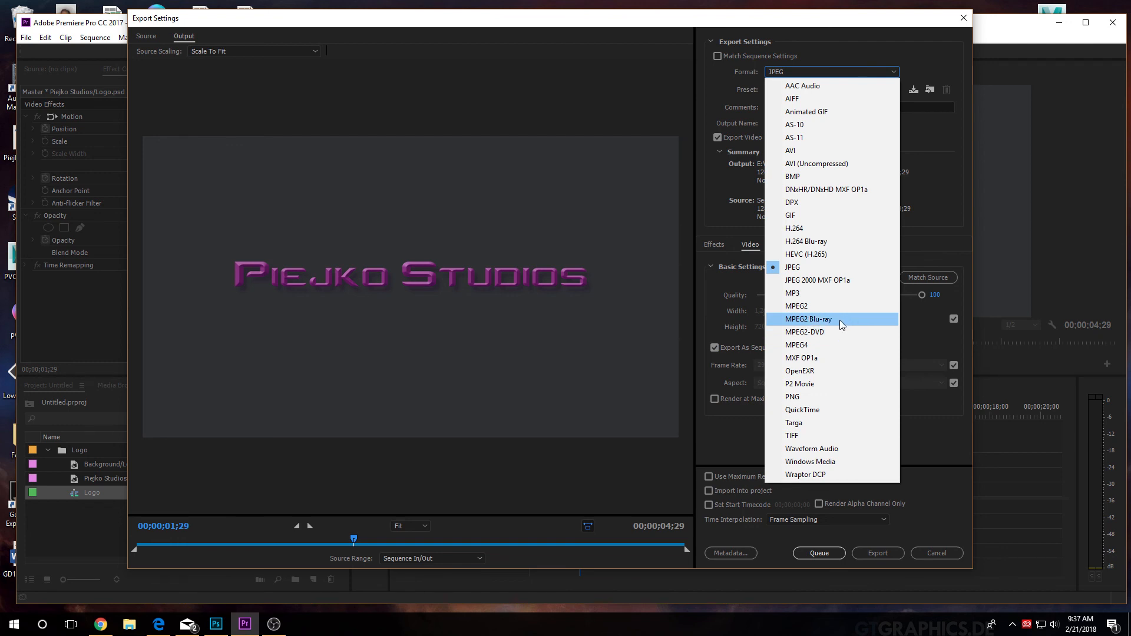
pyautogui.click(846, 410)
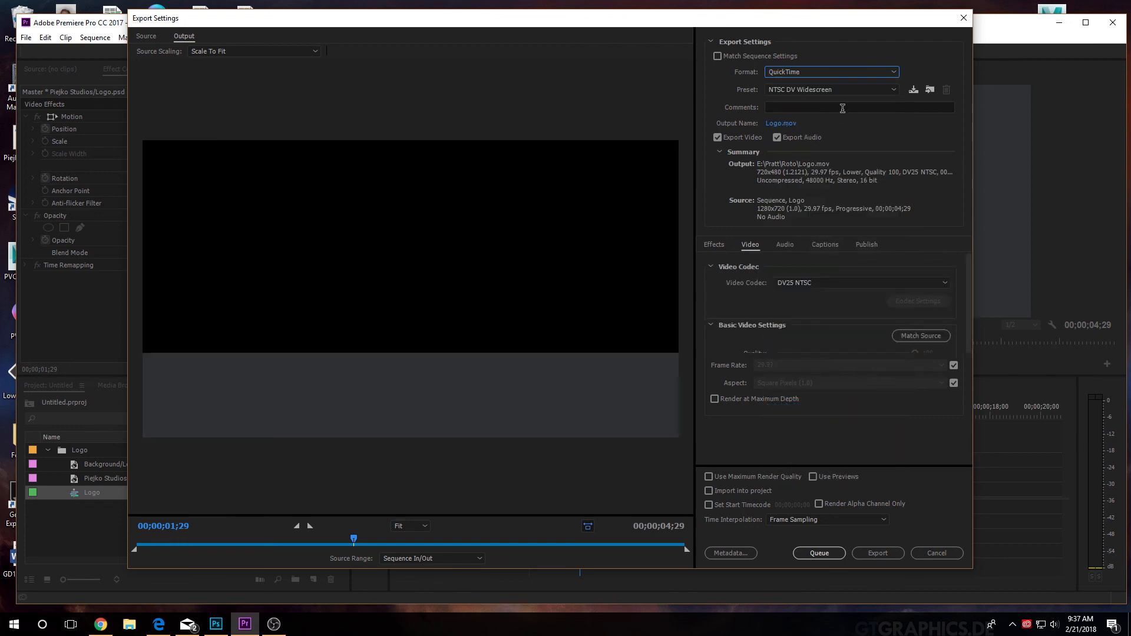
# Set the export's video codec to H.264 and dismiss the export settings without exporting
pyautogui.click(893, 91)
pyautogui.click(896, 86)
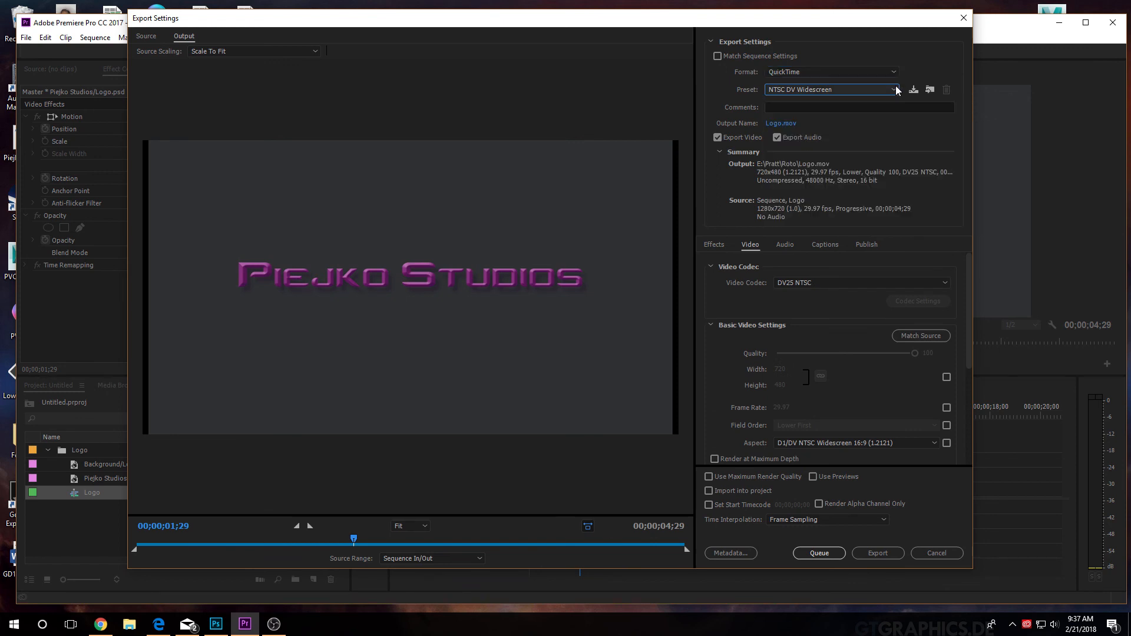
pyautogui.click(893, 90)
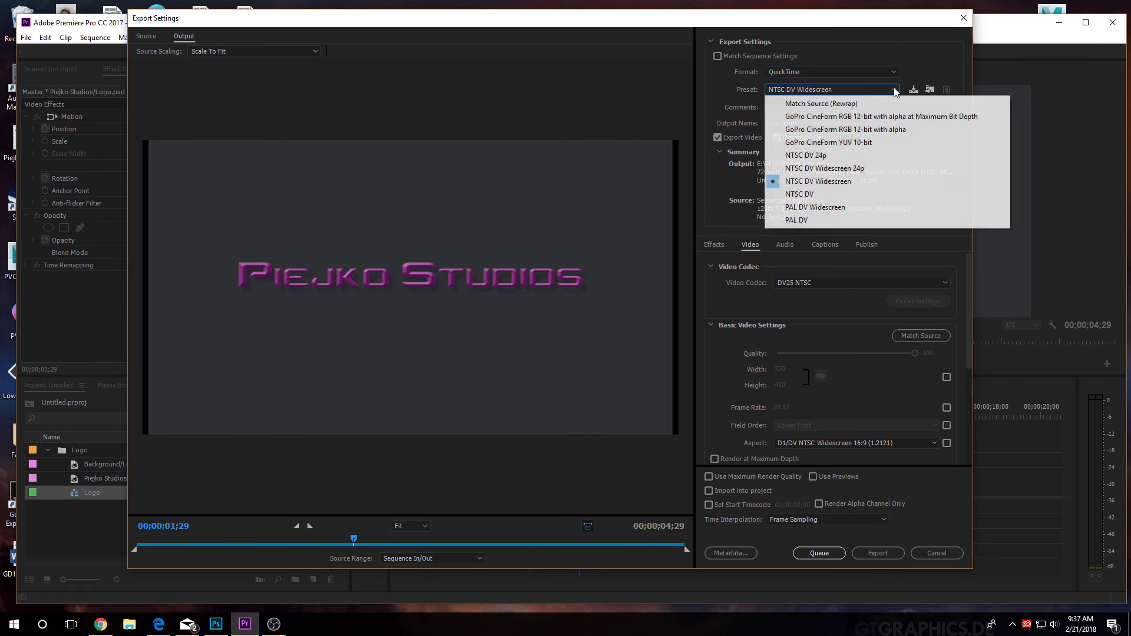
pyautogui.click(890, 42)
pyautogui.click(887, 280)
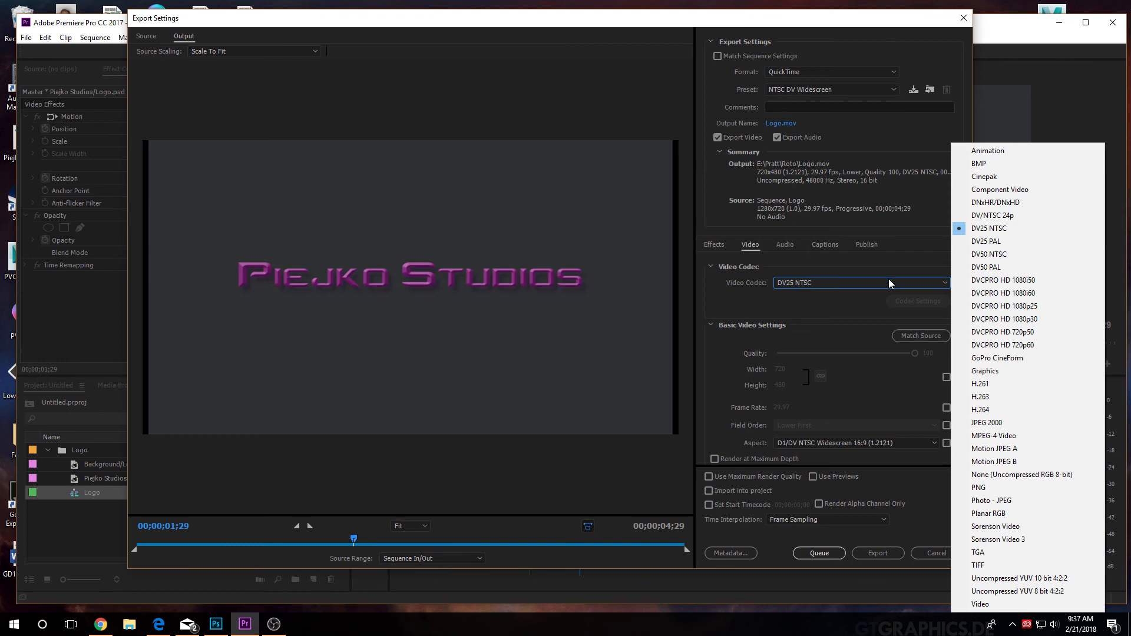
pyautogui.click(990, 409)
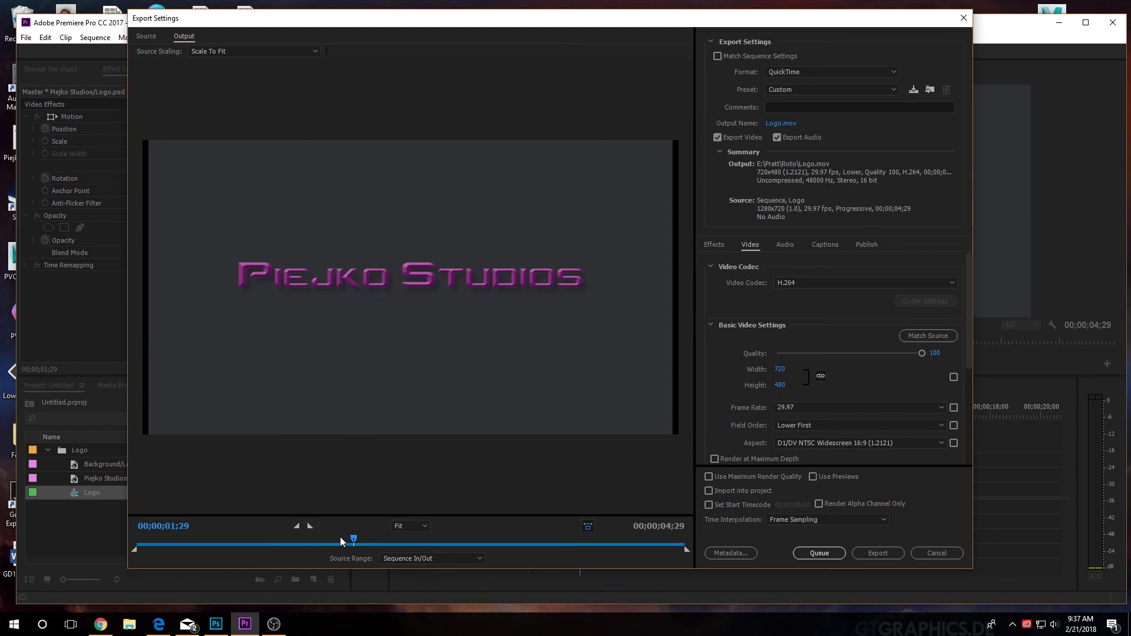
pyautogui.moveTo(354, 539); pyautogui.dragTo(313, 516)
pyautogui.click(964, 18)
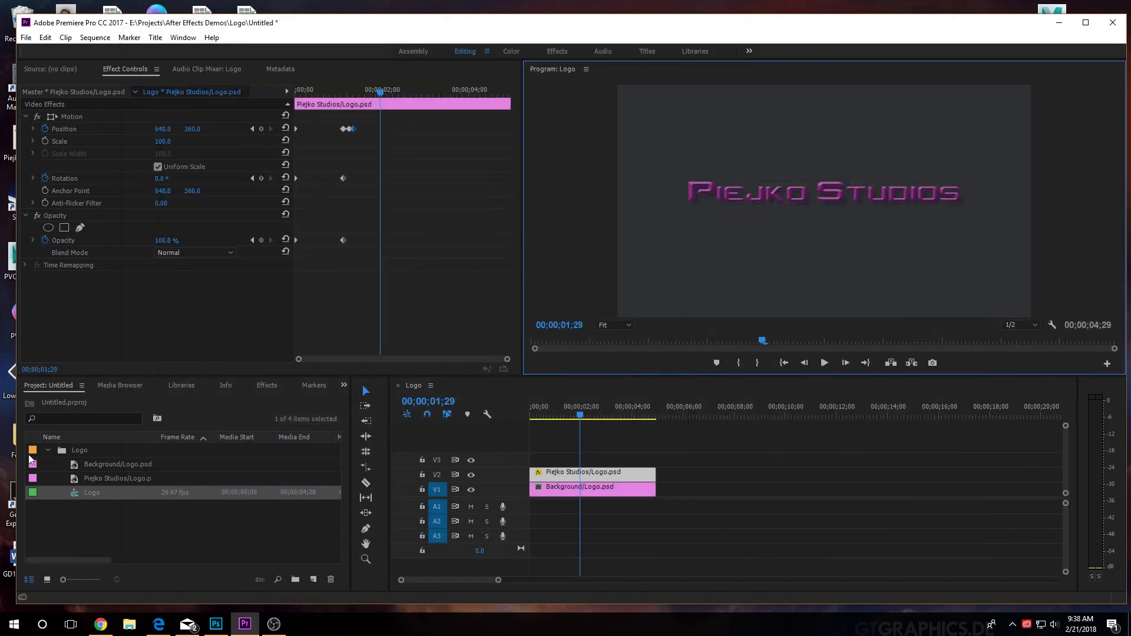